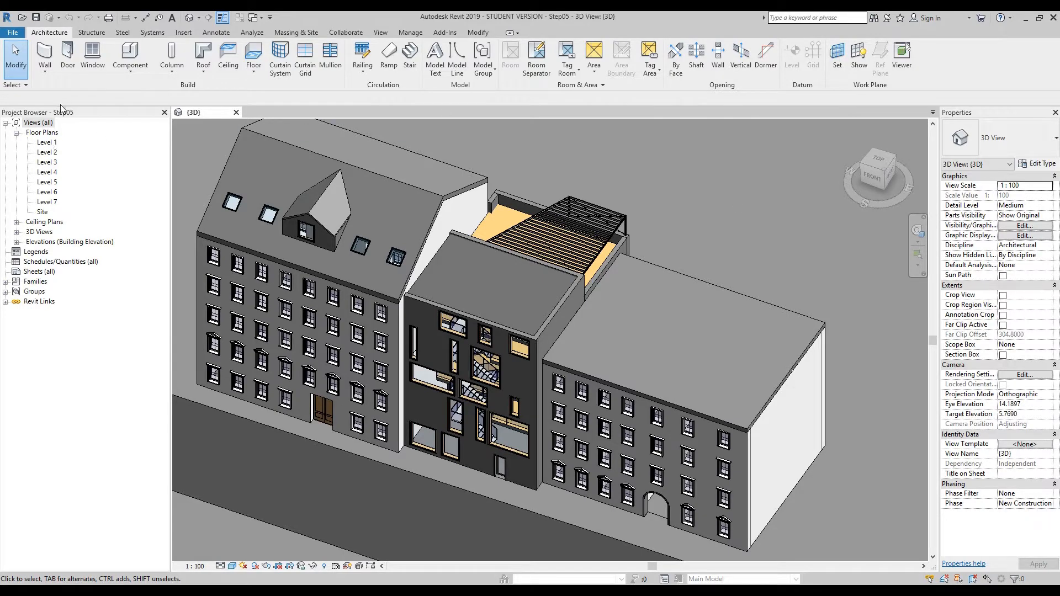
Step: Open the Level 1 floor plan and compare the phase of a neighbouring building's window with that of a window in the new building
double_click(47, 143)
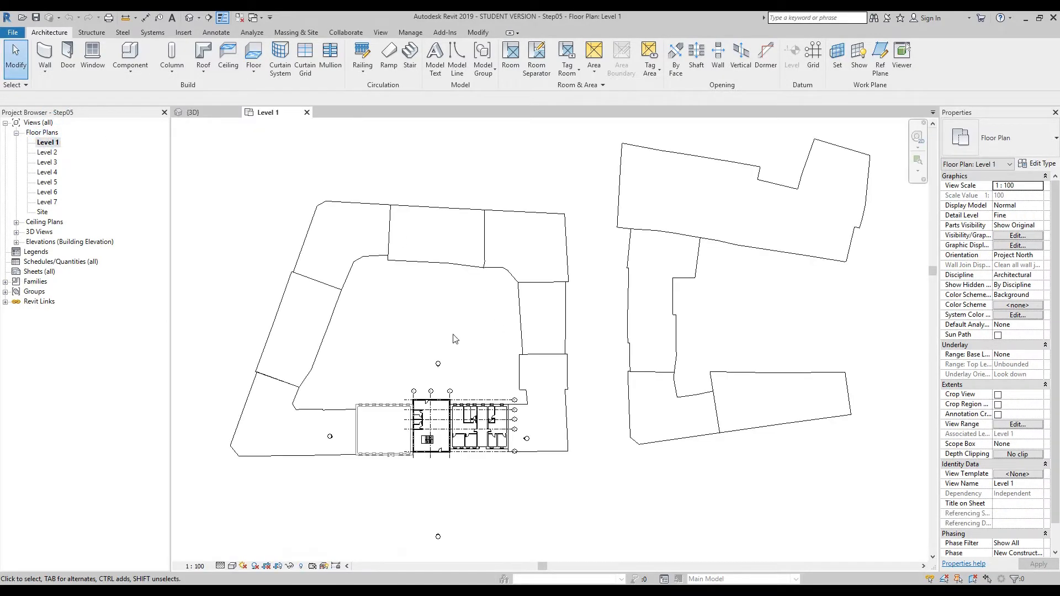
scroll(439, 425, "up", 10)
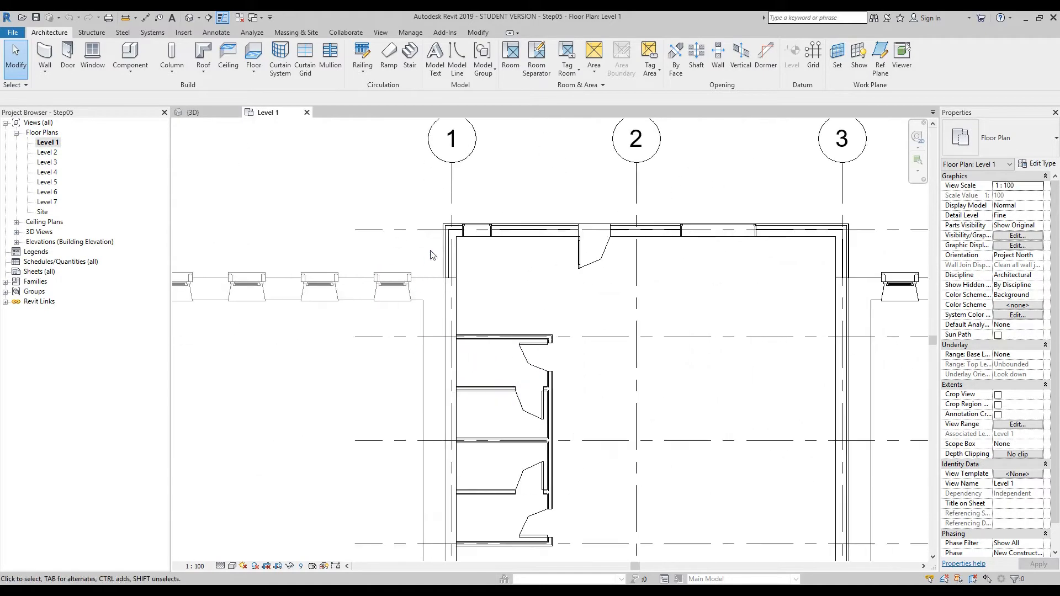
scroll(442, 272, "up", 4)
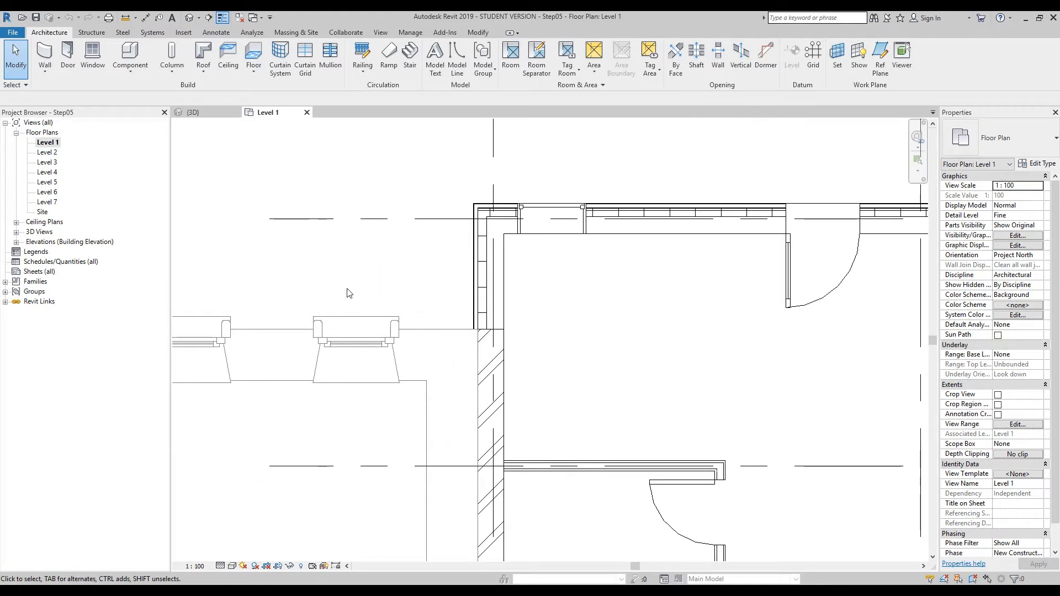
left_click(375, 321)
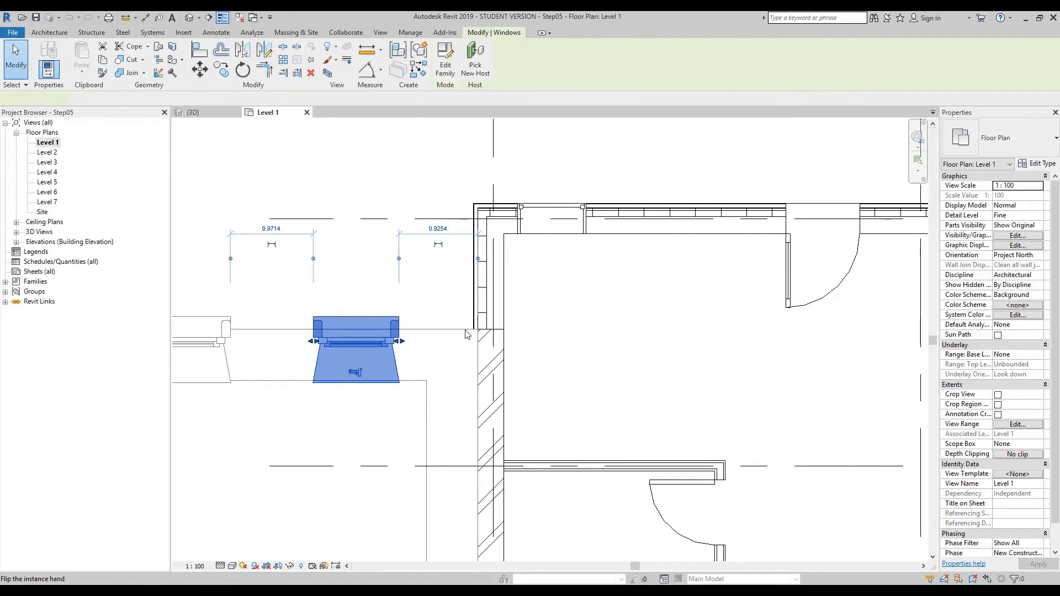
left_click(1015, 110)
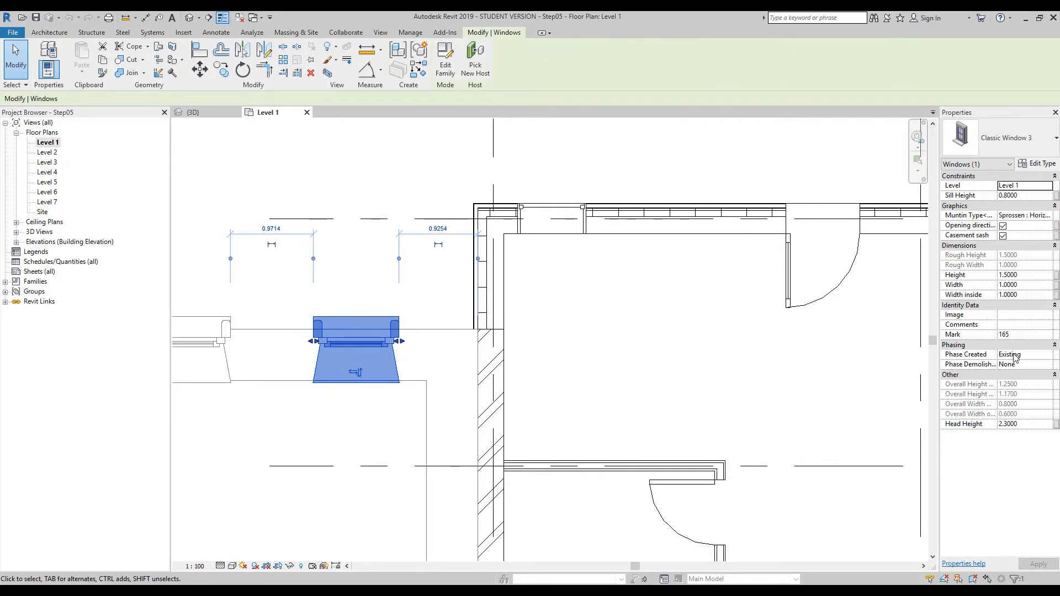
left_click(560, 232)
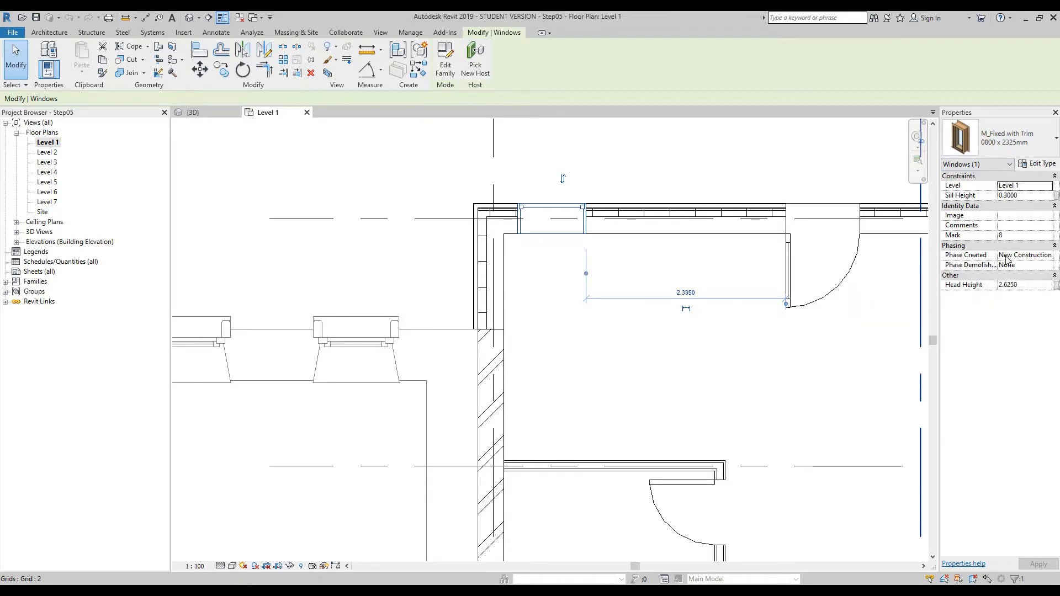
Step: Select all elements of the neighbouring building east of grid 3 in the Level 1 plan
scroll(546, 331, "down", 5)
middle_click_drag(797, 267, 523, 223)
scroll(523, 222, "down", 3)
middle_click_drag(694, 213, 529, 191)
left_click(603, 173)
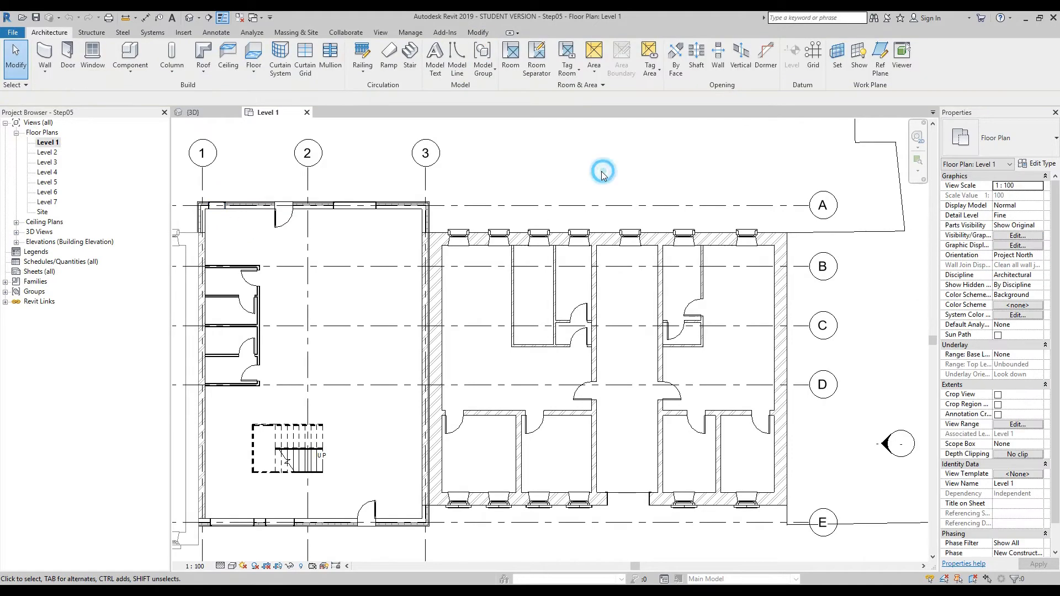
middle_click_drag(603, 172, 575, 166)
left_click_drag(386, 166, 750, 516)
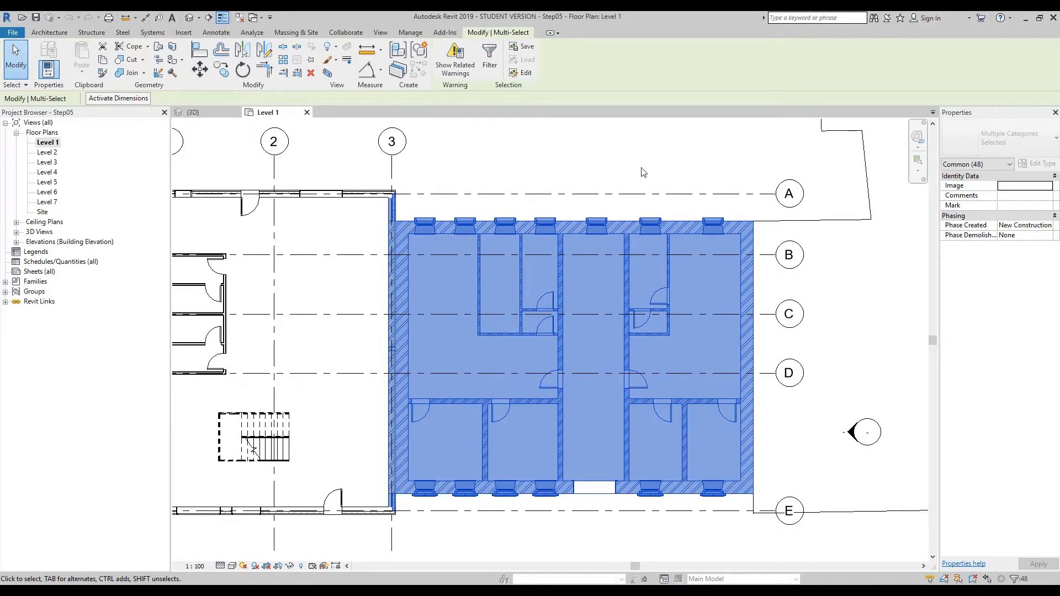
Step: Examine in the 3D view which storeys, walls and windows of the neighbouring building the selection covers, and clear the selection
left_click(210, 114)
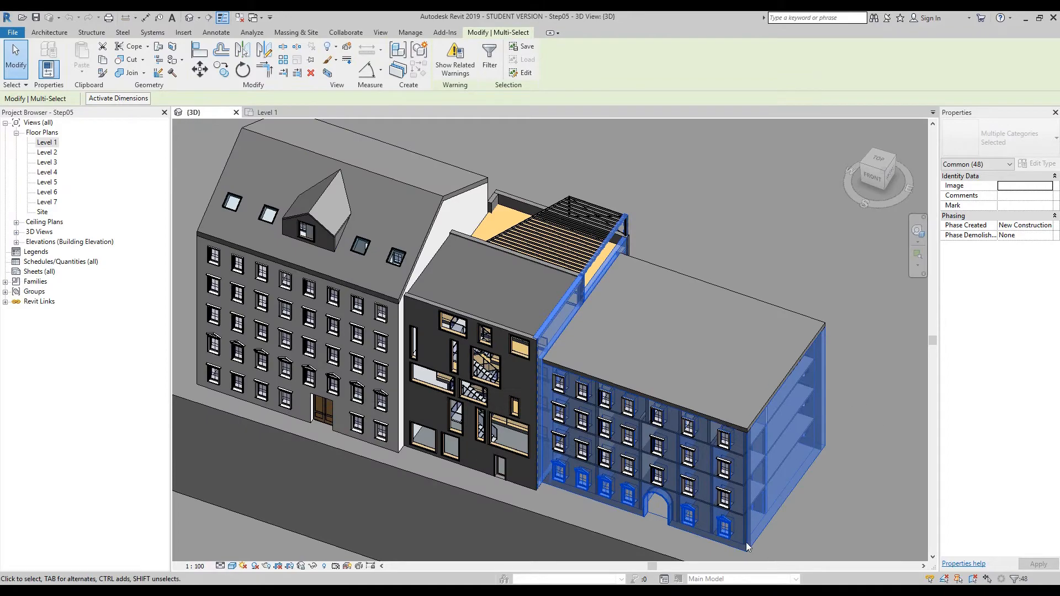
scroll(763, 551, "up", 5)
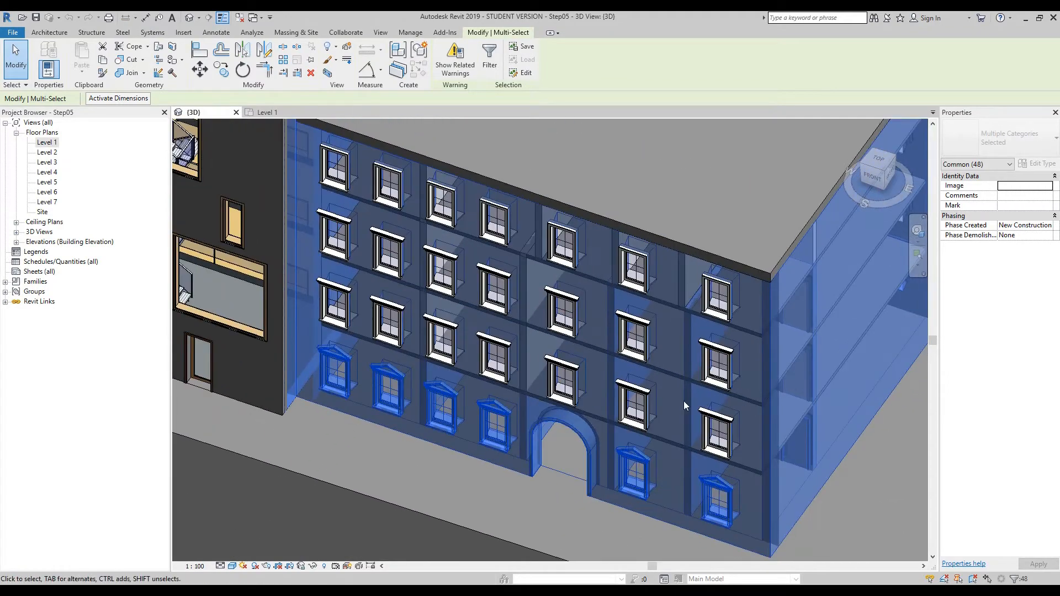
scroll(552, 411, "up", 3)
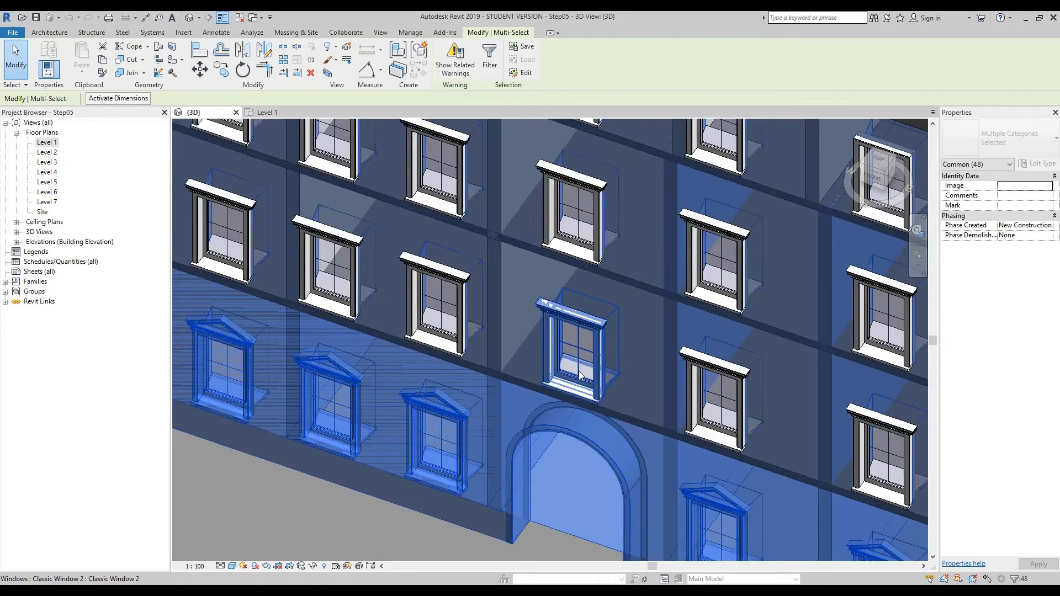
scroll(547, 382, "down", 3)
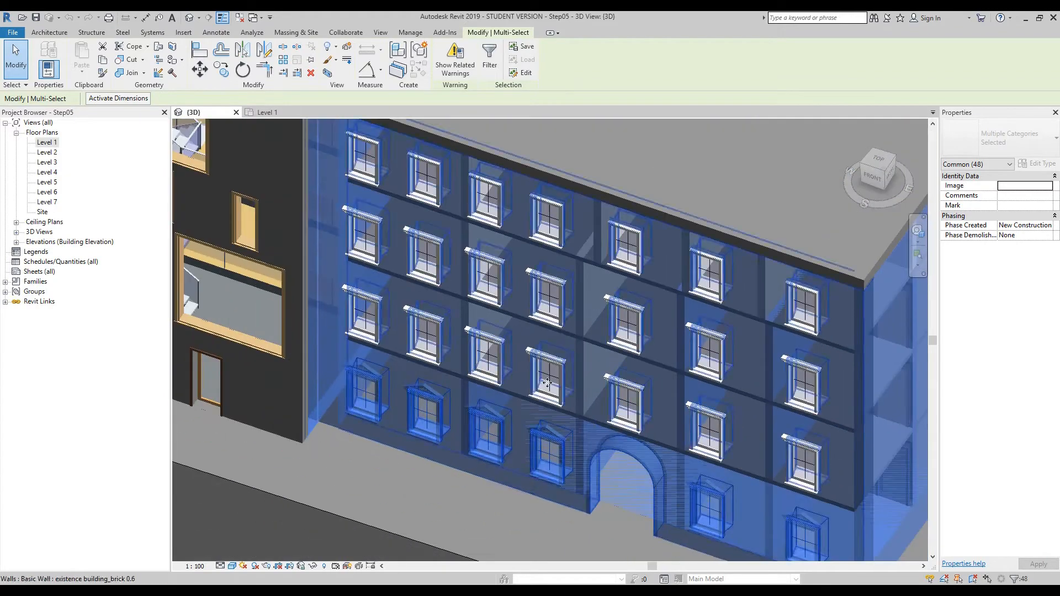
scroll(635, 386, "down", 3)
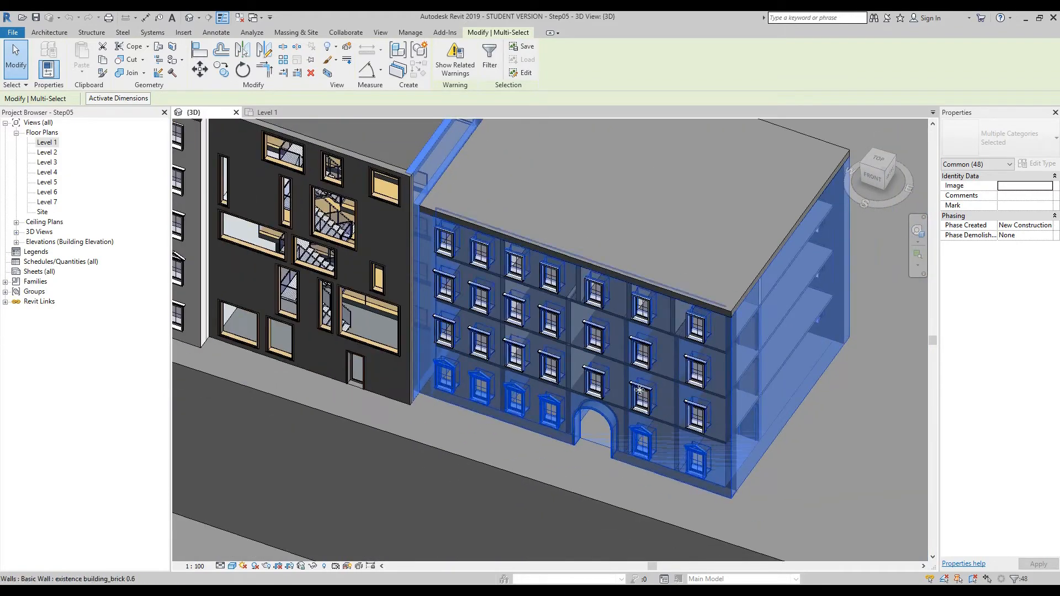
scroll(627, 406, "down", 2)
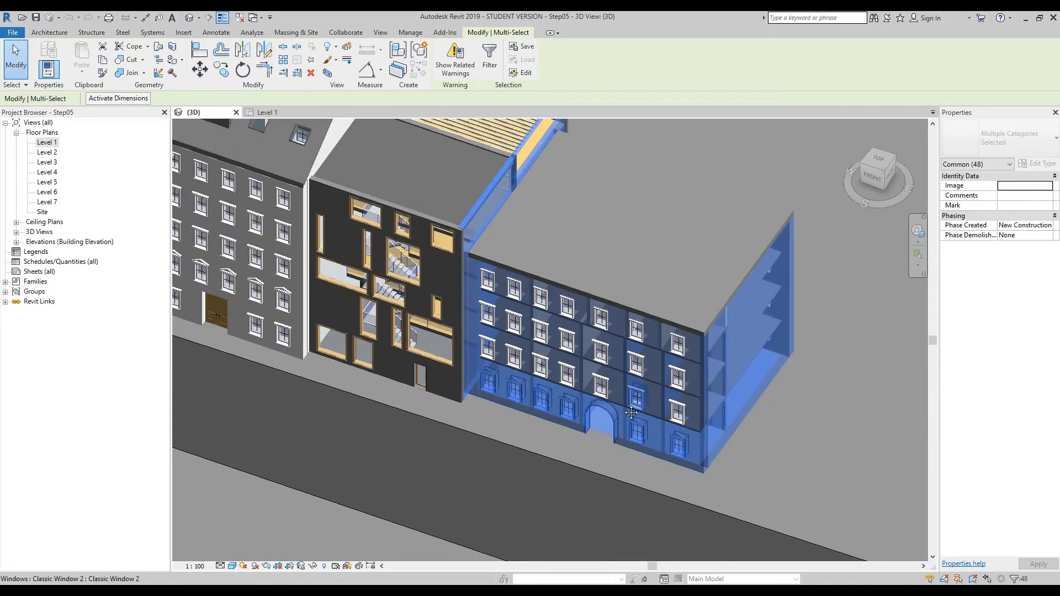
middle_click_drag(631, 412, 603, 356, "shift")
left_click(712, 220)
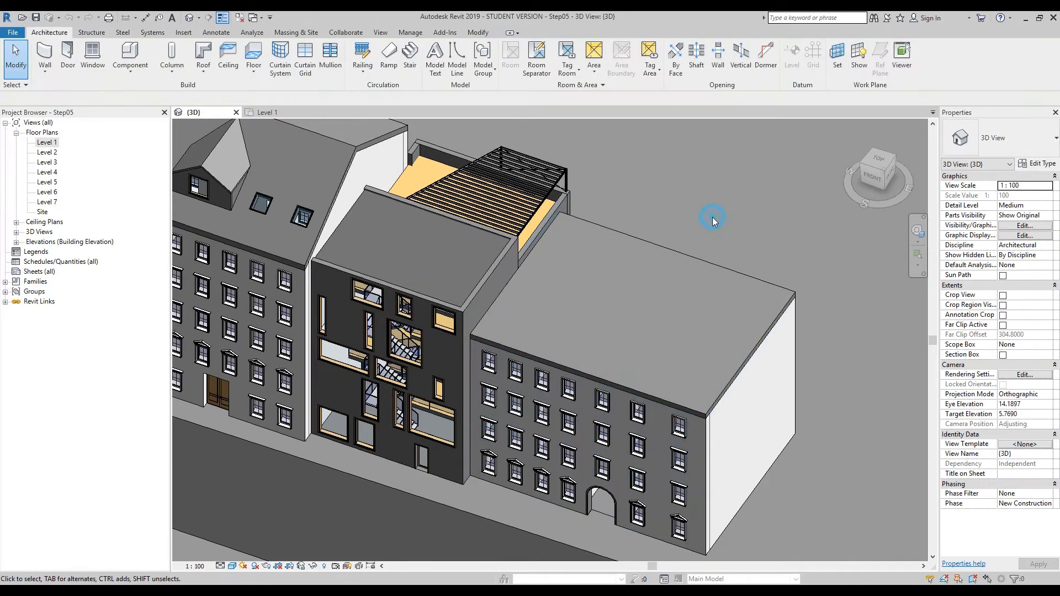
Step: Open the Site plan and select the whole neighbouring building between grid 3 and its outer east wall
double_click(43, 212)
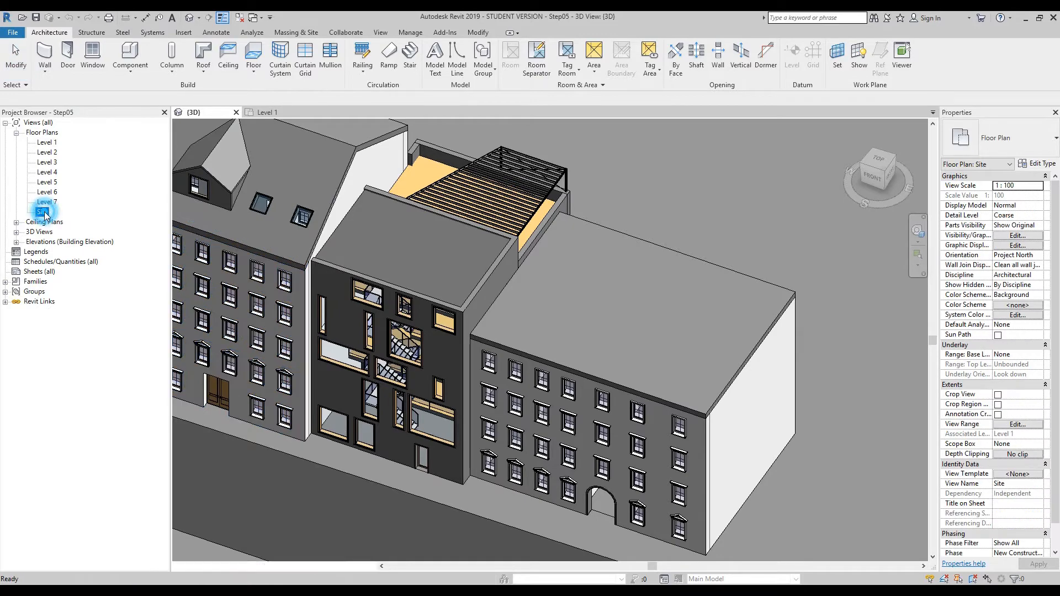
scroll(549, 242, "down", 3)
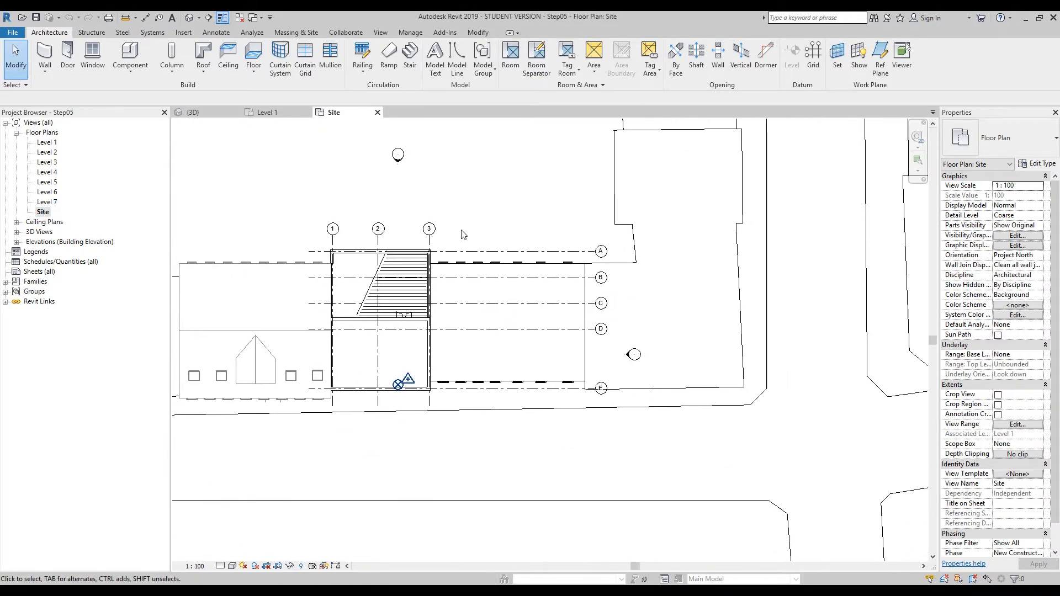
middle_click_drag(460, 235, 455, 192)
left_click_drag(411, 165, 655, 476)
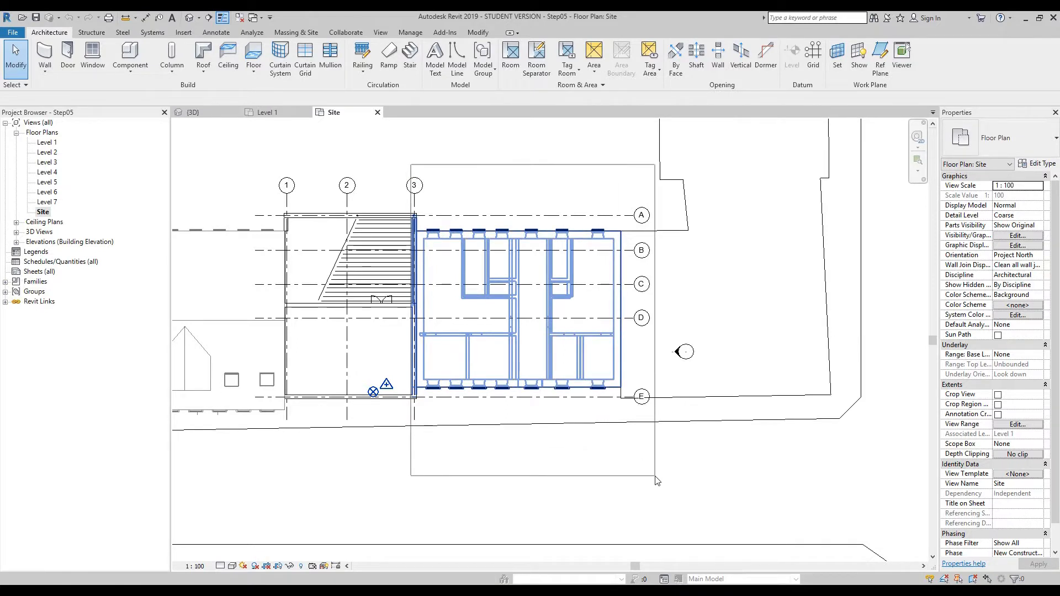
left_click_drag(656, 476, 656, 477)
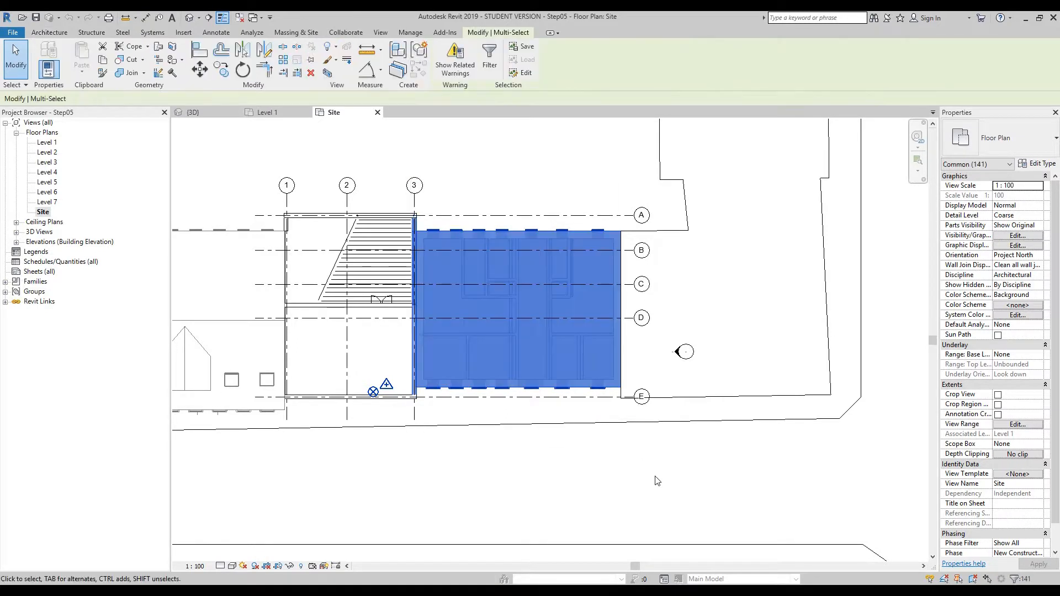
Step: Remove the new building's wall elements along grid 3 from the selection, keeping only the neighbouring building
scroll(409, 221, "up", 2)
scroll(427, 202, "up", 1)
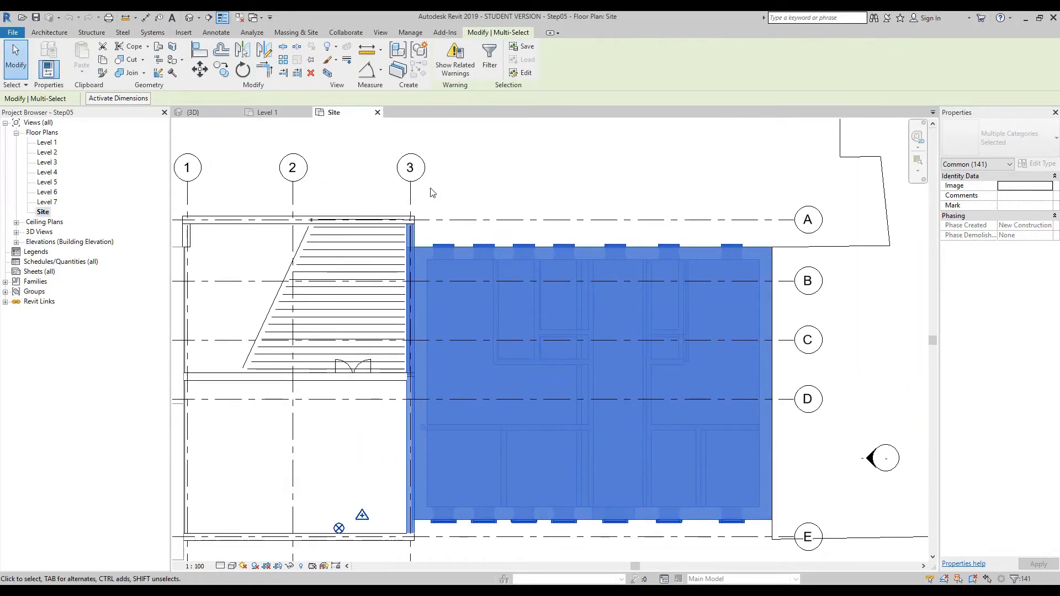
middle_click_drag(427, 203, 480, 213)
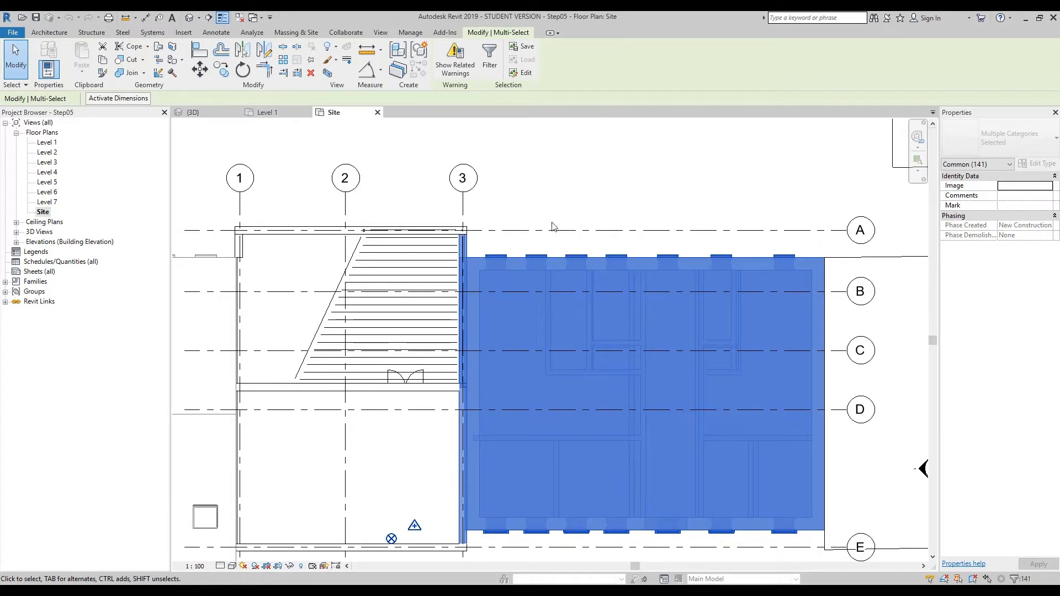
key("ctrl")
key("ctrl")
scroll(447, 208, "down", 1)
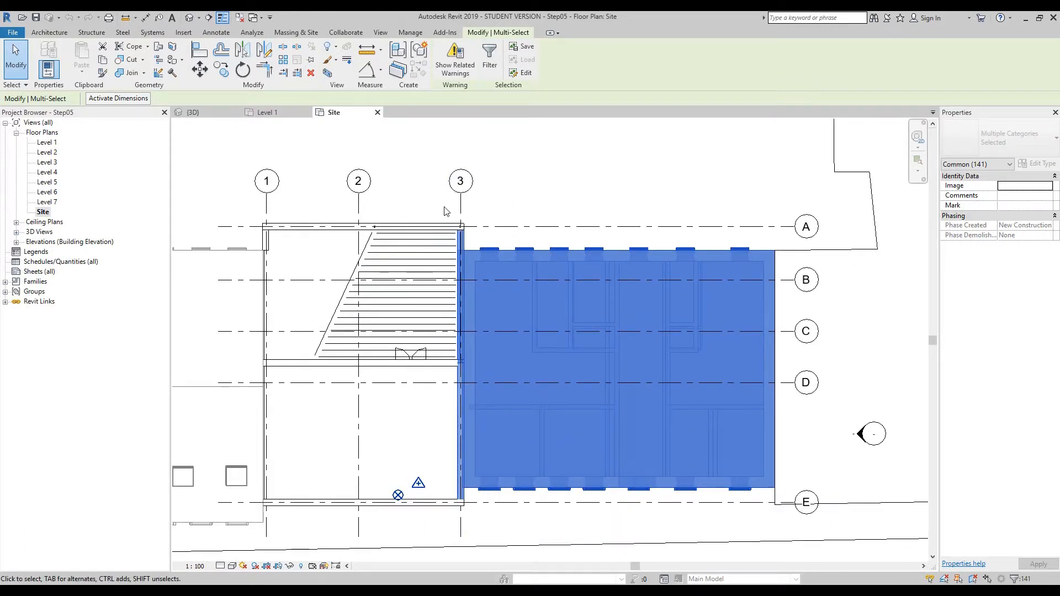
left_click_drag(443, 206, 471, 530)
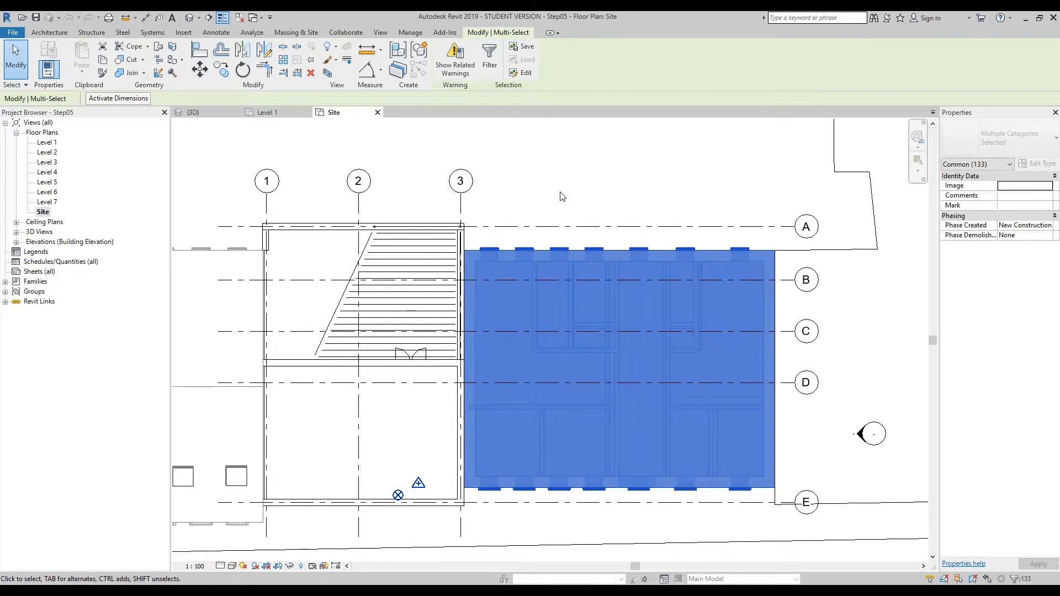
middle_click_drag(562, 197, 512, 180)
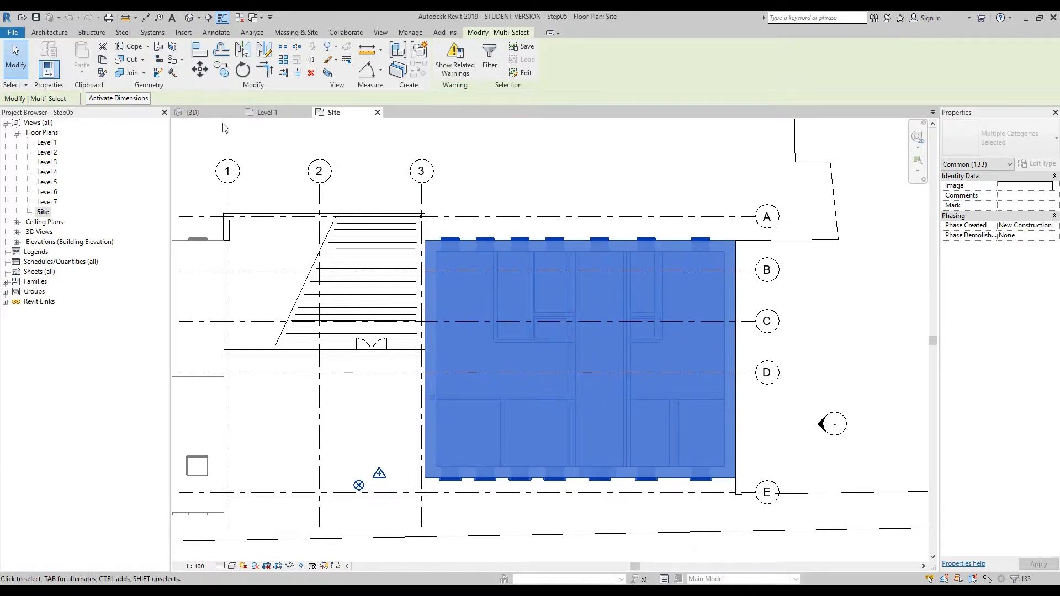
Step: Temporarily isolate the selected neighbouring building elements in the 3D view
left_click(194, 112)
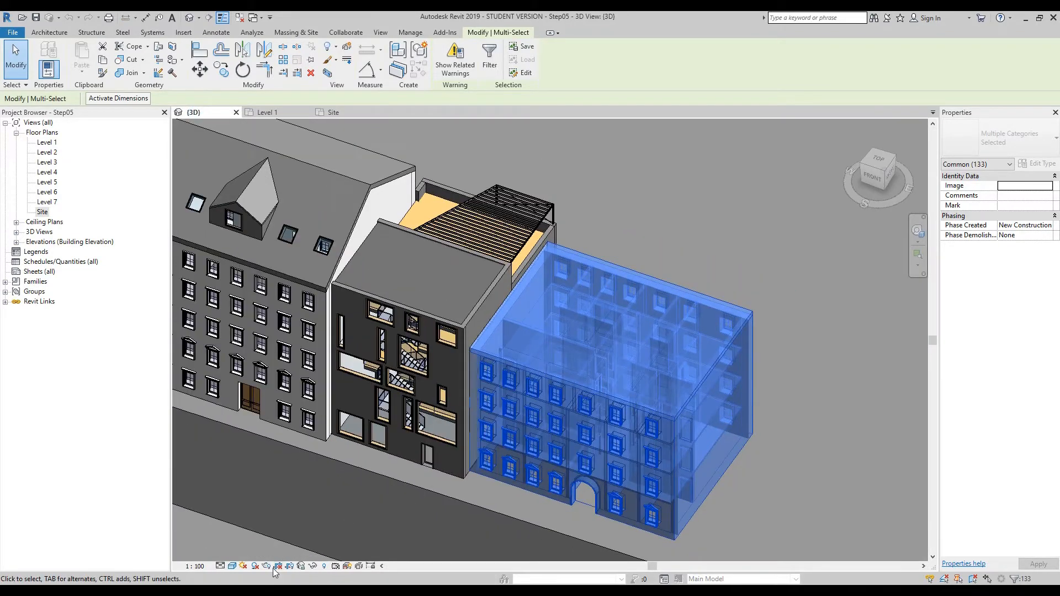
left_click(313, 566)
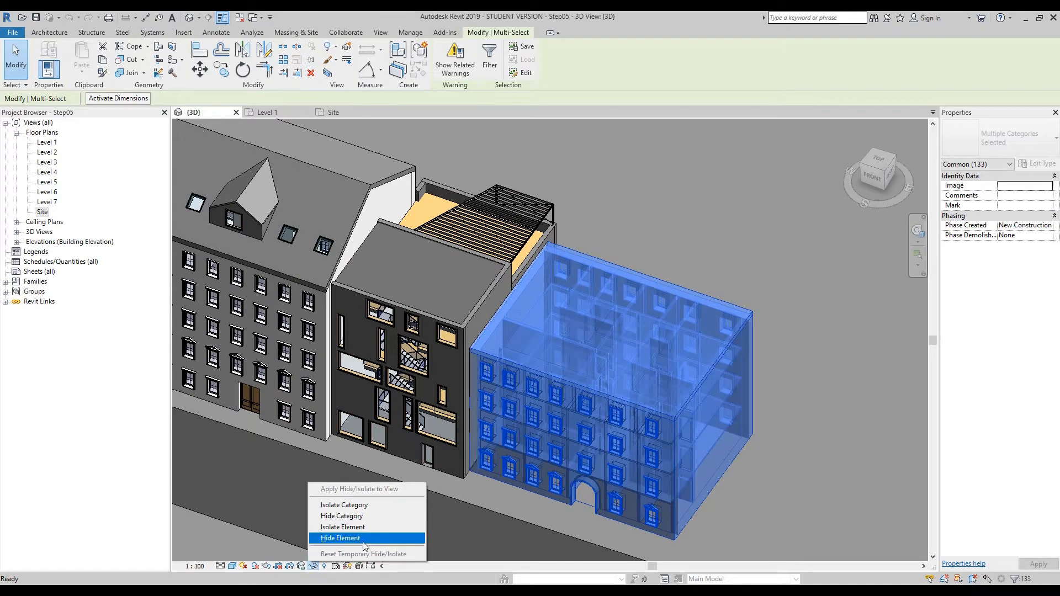
left_click(363, 528)
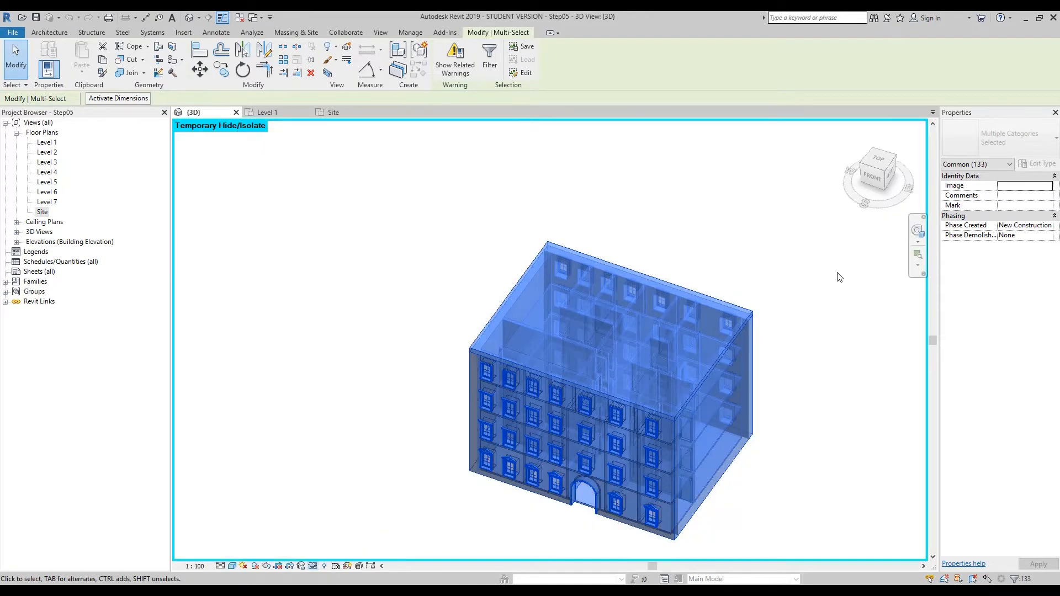
left_click(917, 231)
mouse_move(481, 302)
left_mouse_down()
mouse_move(634, 302)
mouse_move(718, 254)
mouse_move(486, 290)
mouse_move(414, 285)
mouse_move(656, 238)
mouse_move(658, 248)
left_mouse_up()
scroll(570, 452, "up", 1)
left_click_drag(559, 433, 353, 445)
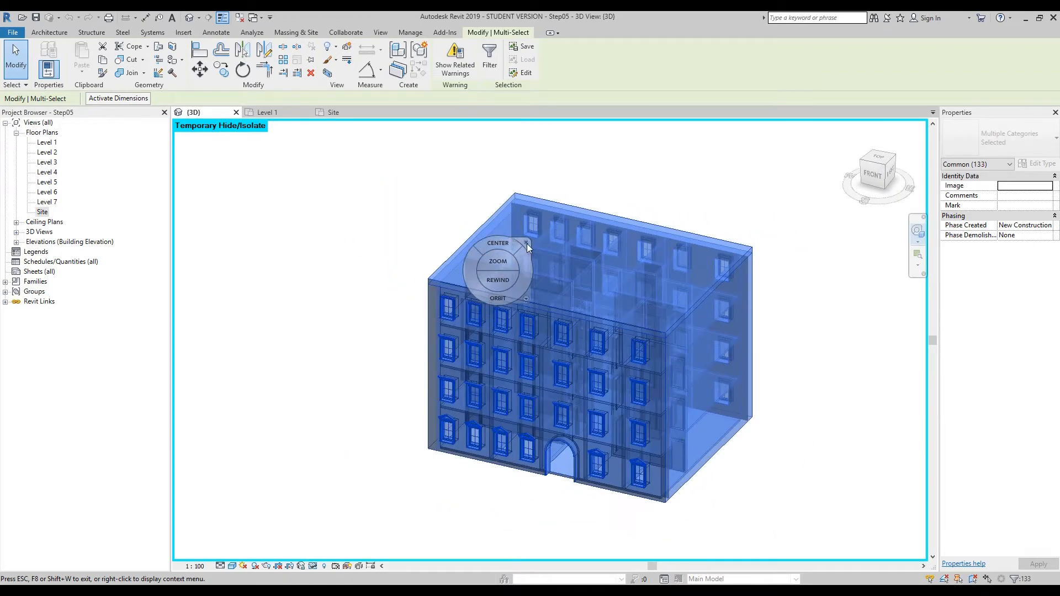
left_click(527, 241)
middle_click_drag(742, 209, 694, 209)
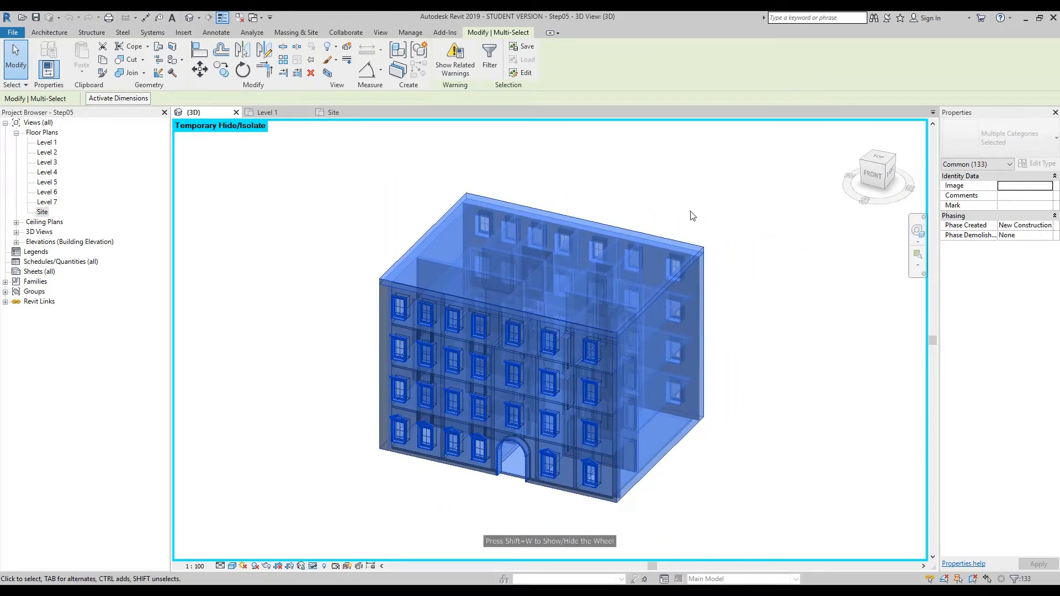
Step: Set the selected building's Phase Created to Existing and resolve the join error by unjoining the elements
left_click(1051, 227)
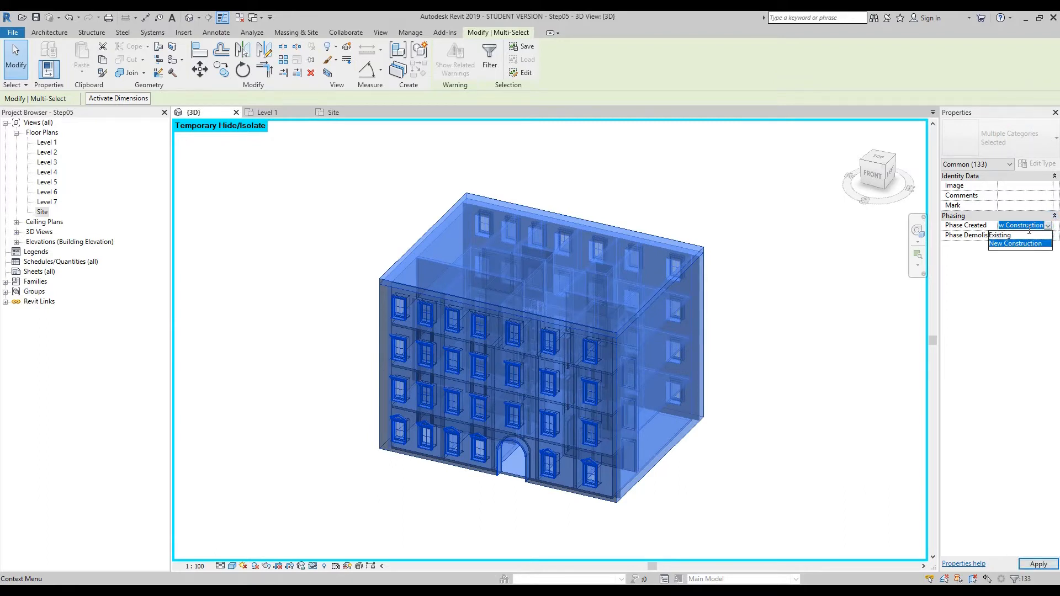
left_click(1009, 235)
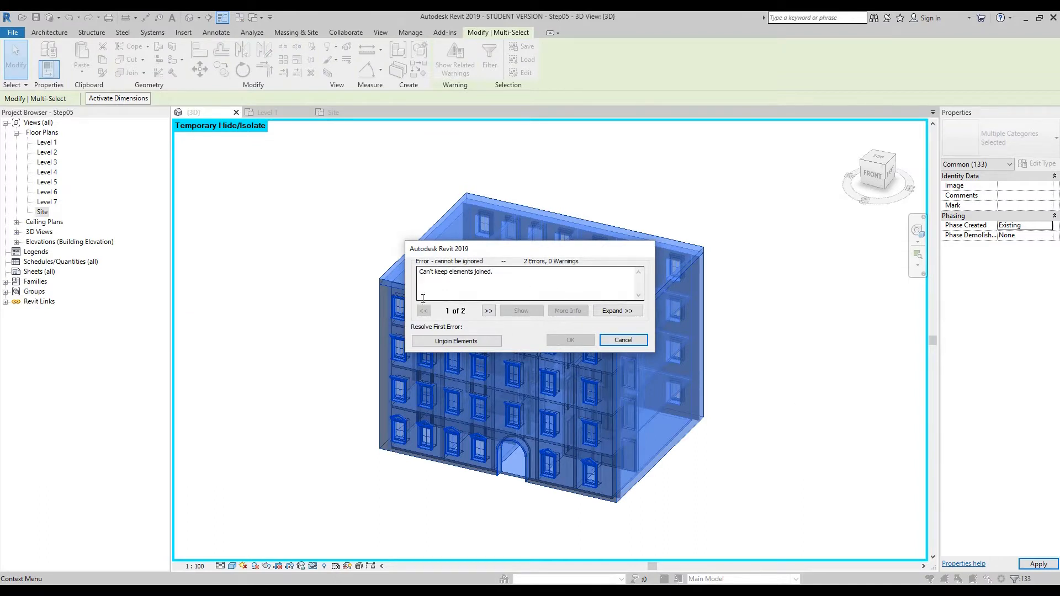
left_click(472, 342)
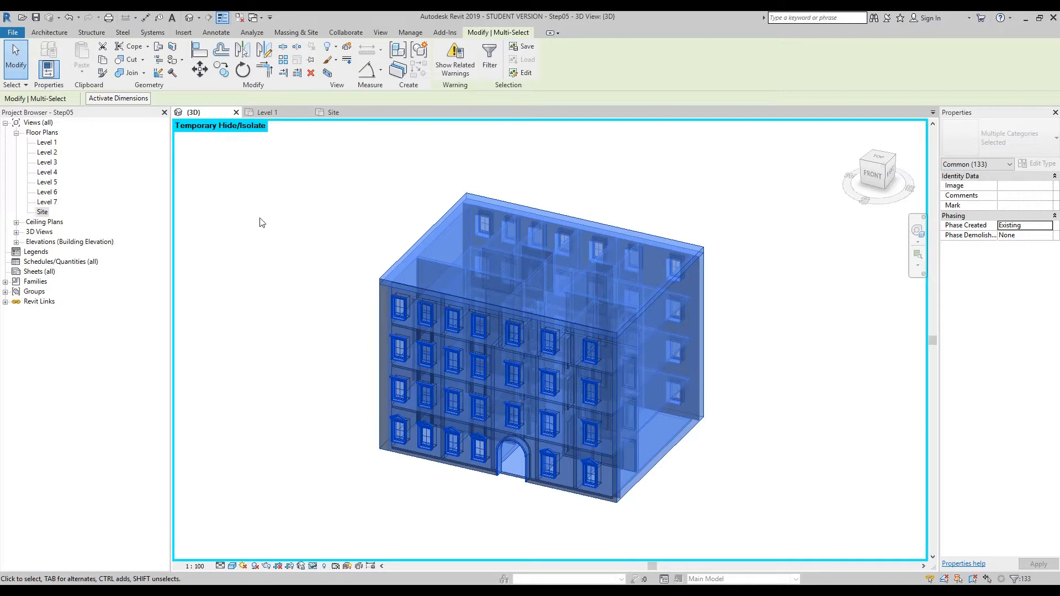
Step: Clear the selection in the Level 1 plan and examine the neighbouring building's walls beside grid 3
left_click(290, 111)
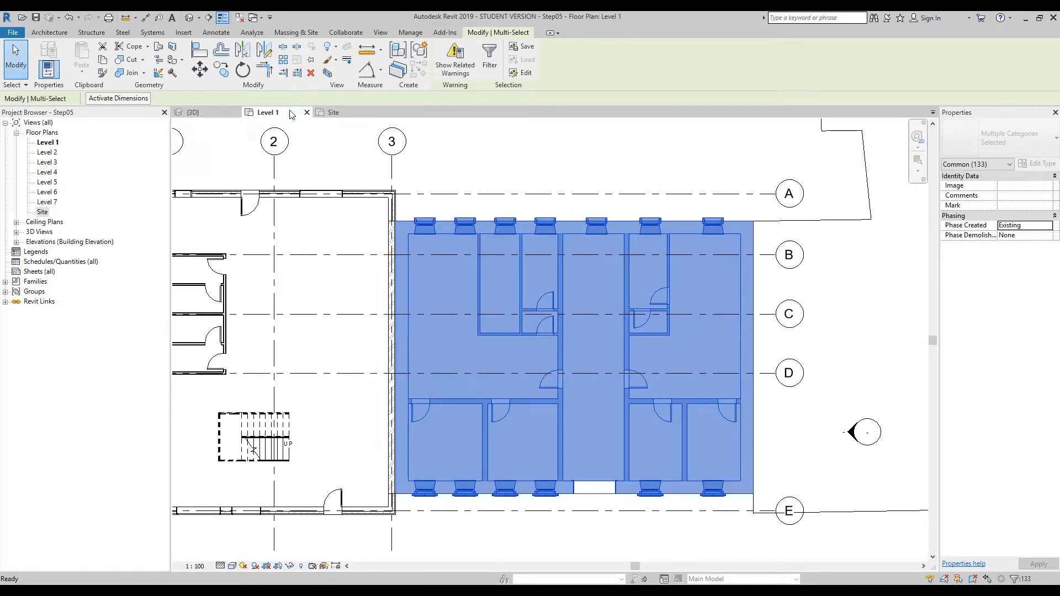
left_click(523, 166)
scroll(519, 163, "down", 2)
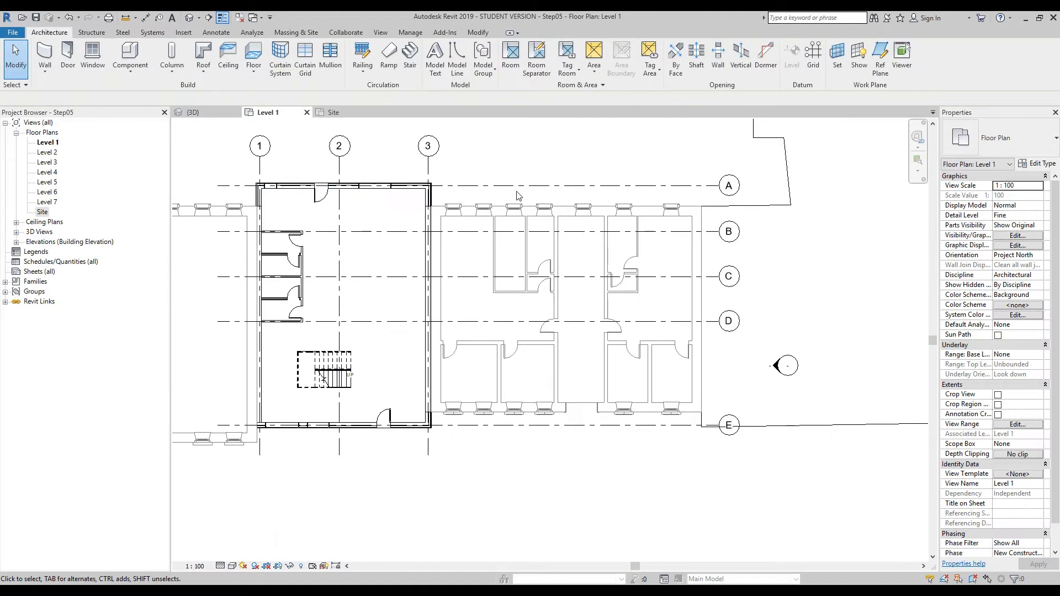
scroll(435, 233, "up", 4)
scroll(435, 233, "up", 5)
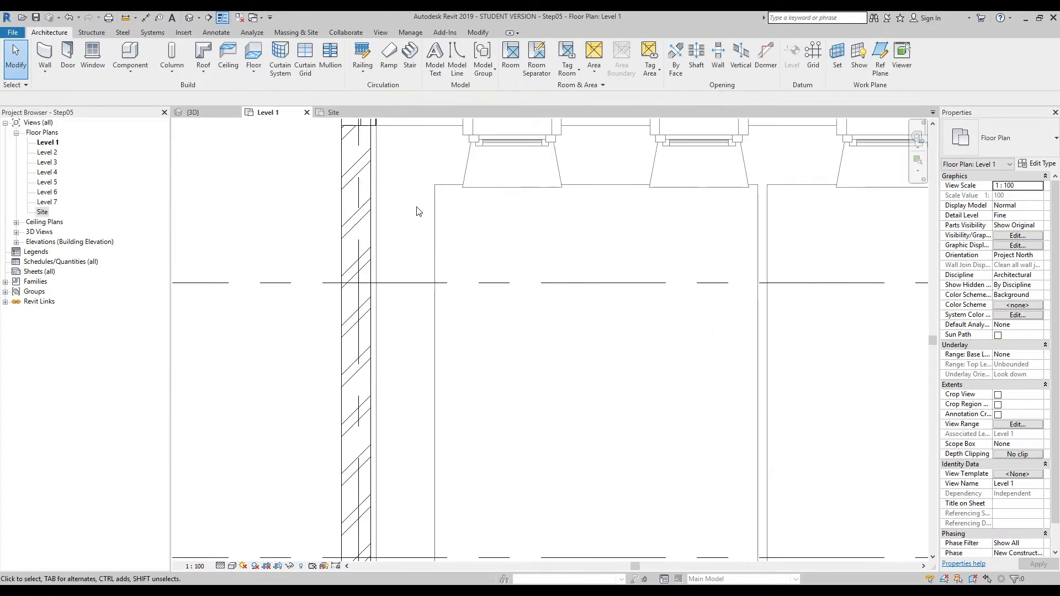
Step: Duplicate the Level 1 floor plan view with detailing
scroll(406, 179, "down", 7)
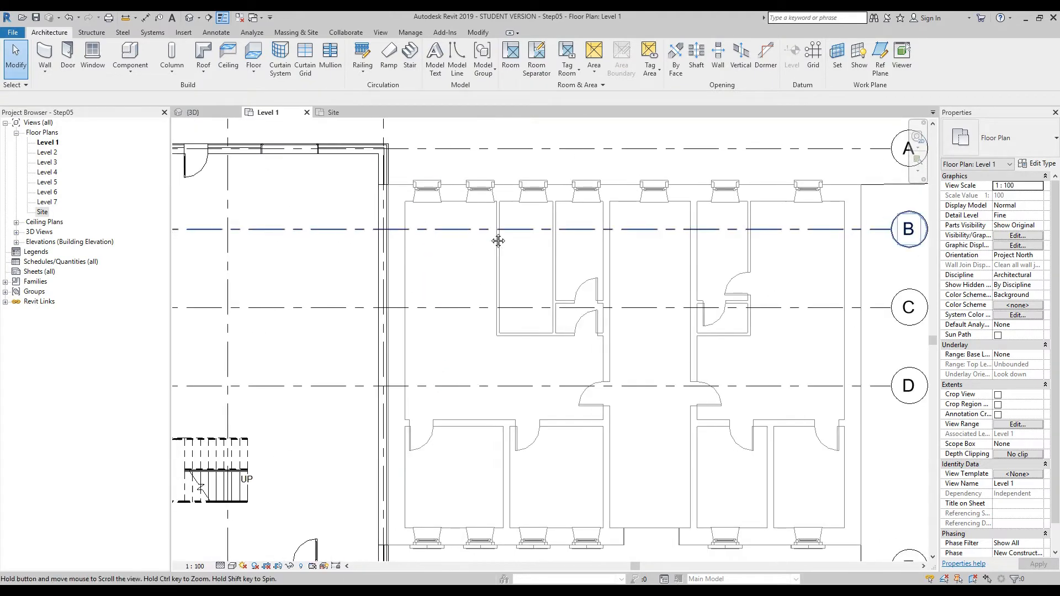
scroll(537, 160, "down", 1)
middle_click_drag(551, 164, 597, 196)
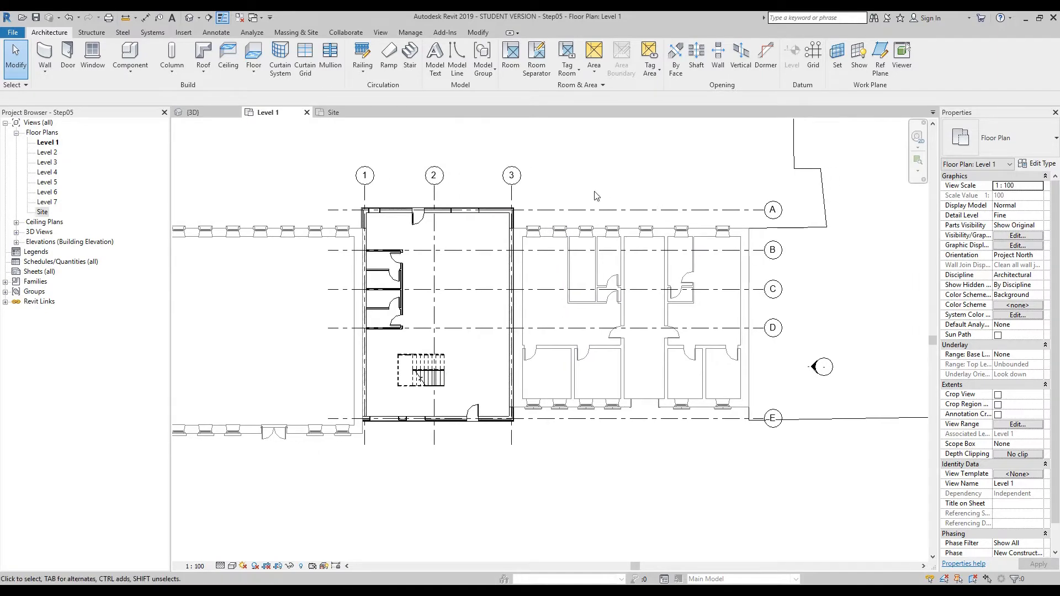
middle_click_drag(559, 144, 634, 170)
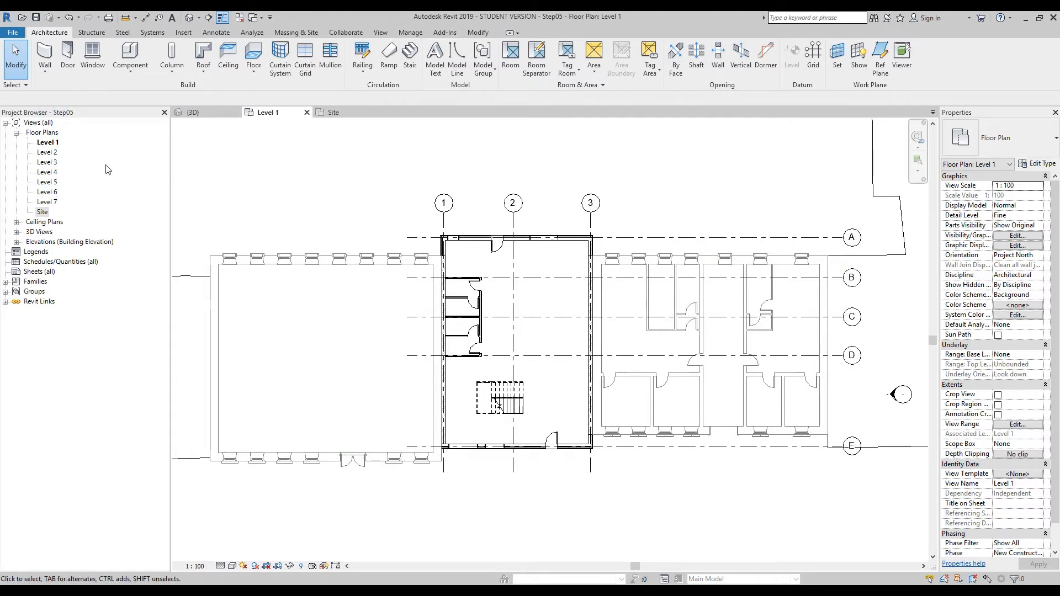
right_click(47, 144)
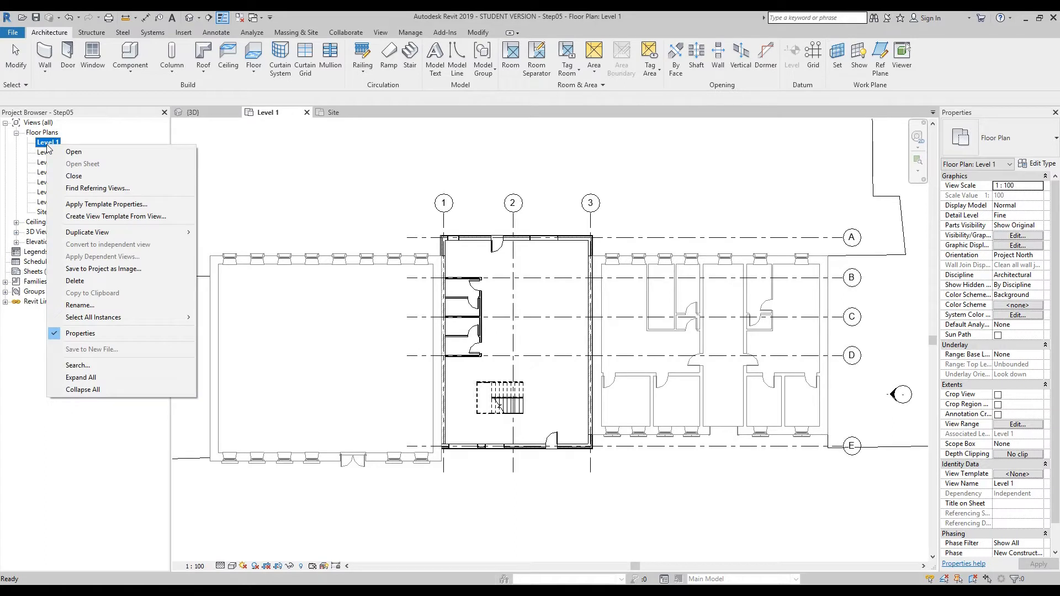
mouse_move(117, 236)
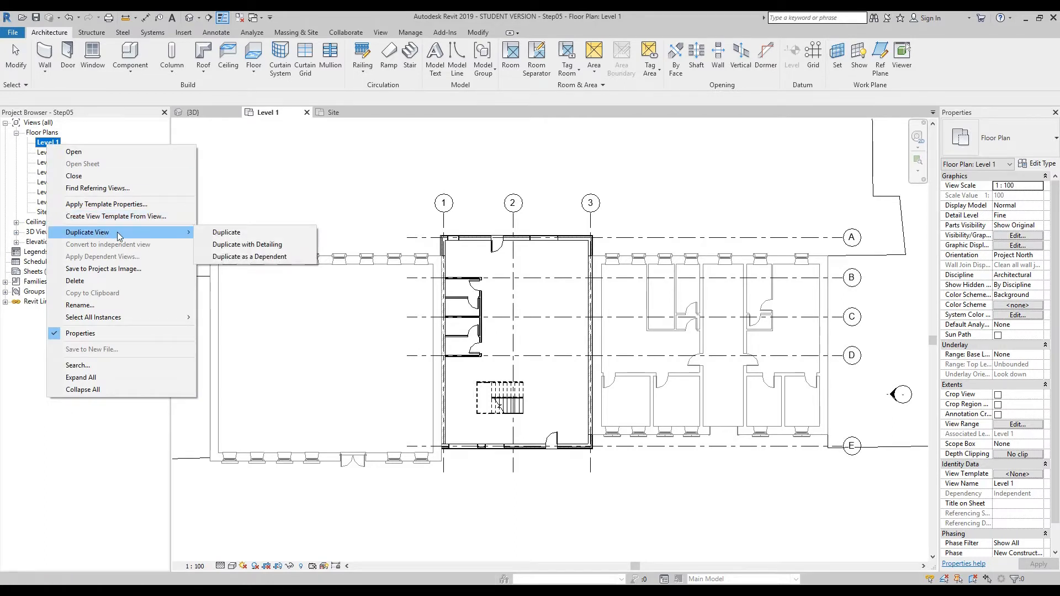
left_click(274, 250)
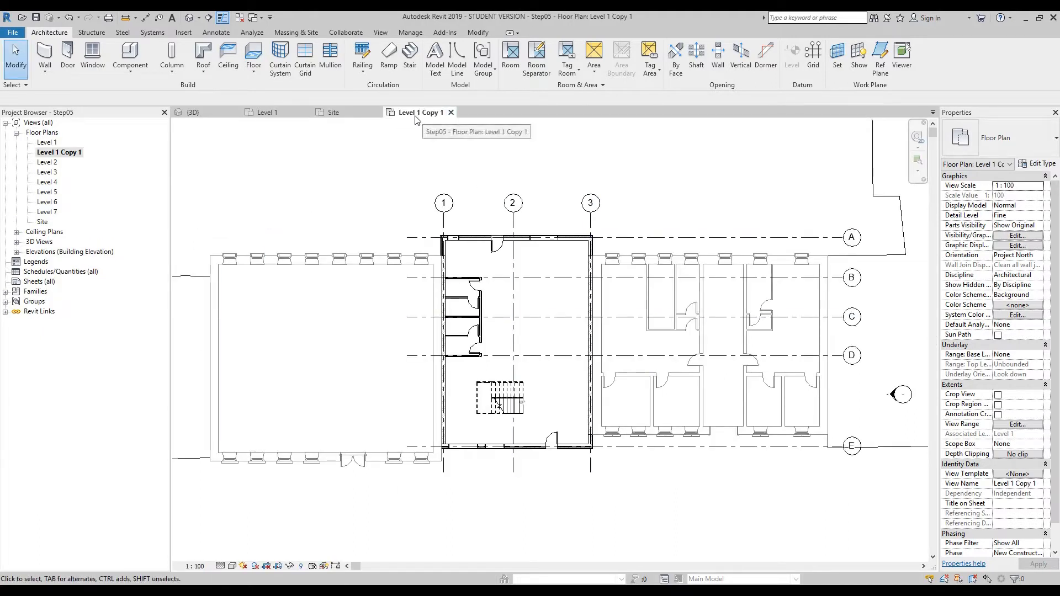
Step: Rename the duplicated floor plan view as "Level 1 with Existing + Demo + New"
right_click(71, 155)
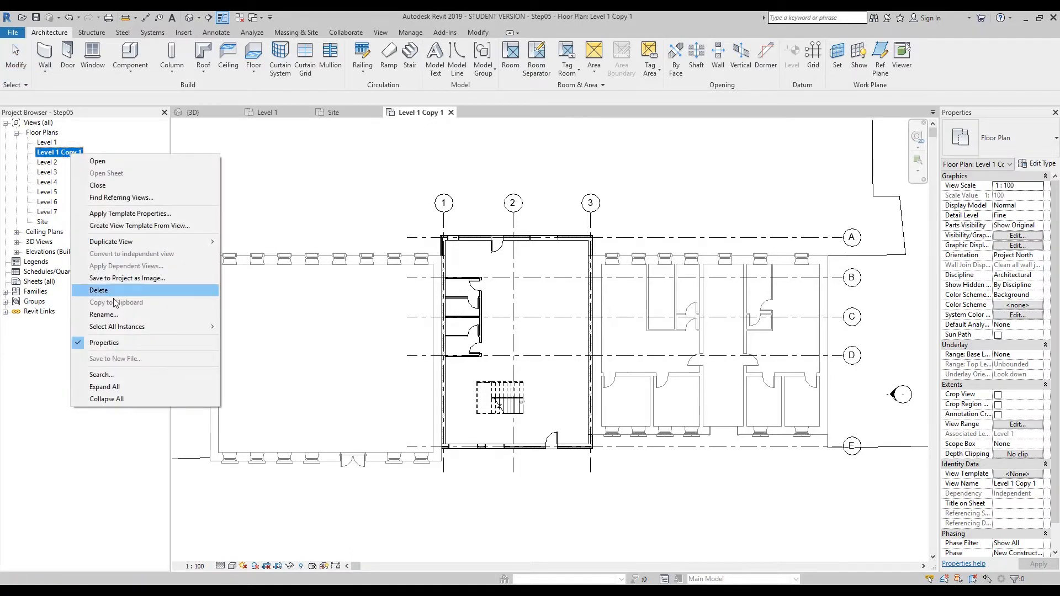
left_click(103, 315)
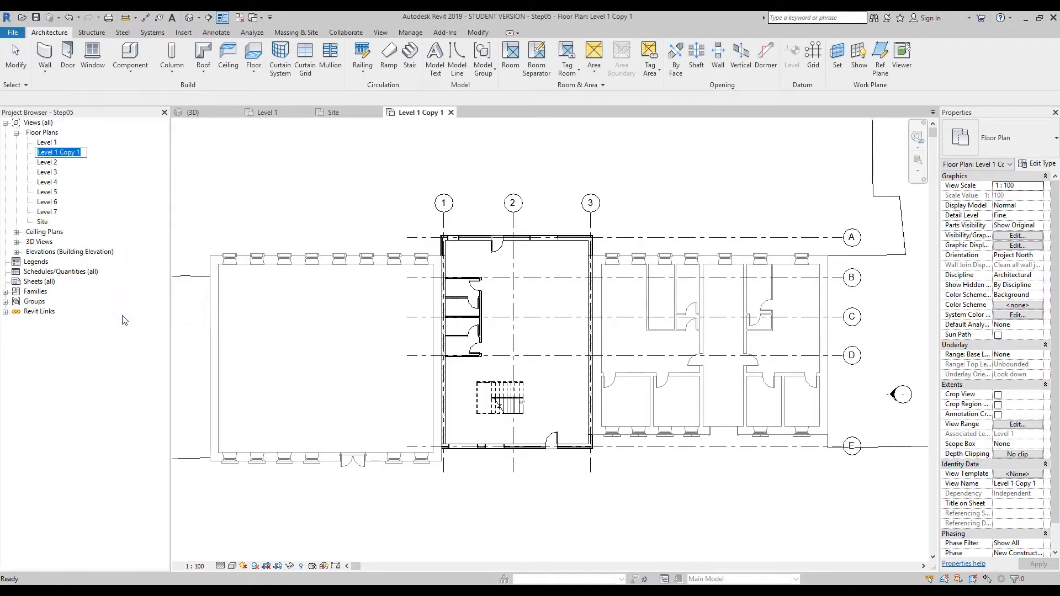
left_click_drag(83, 153, 60, 155)
type("with Existing + Demo")
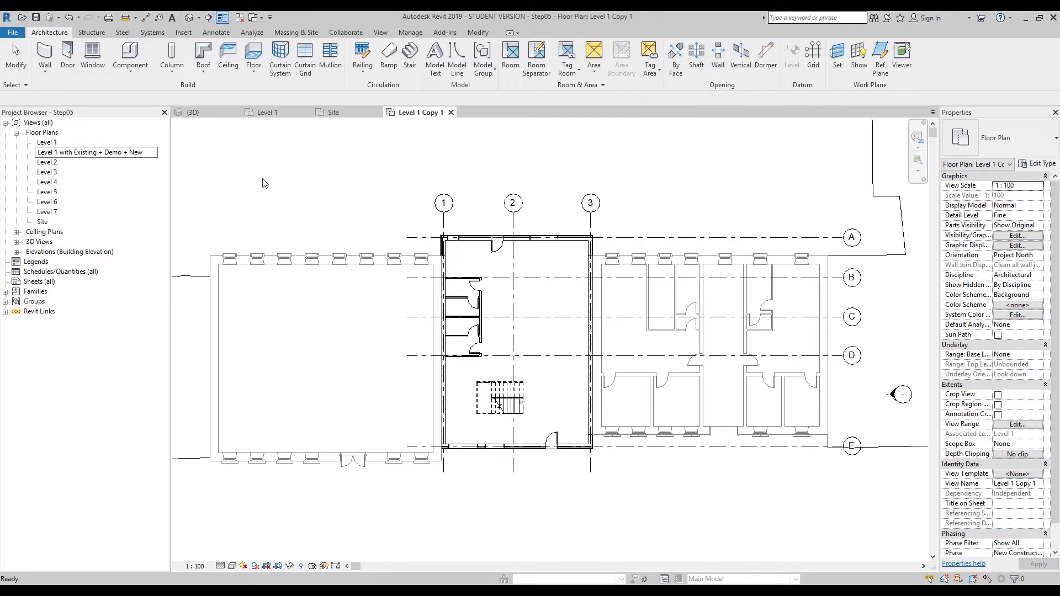
key("Return")
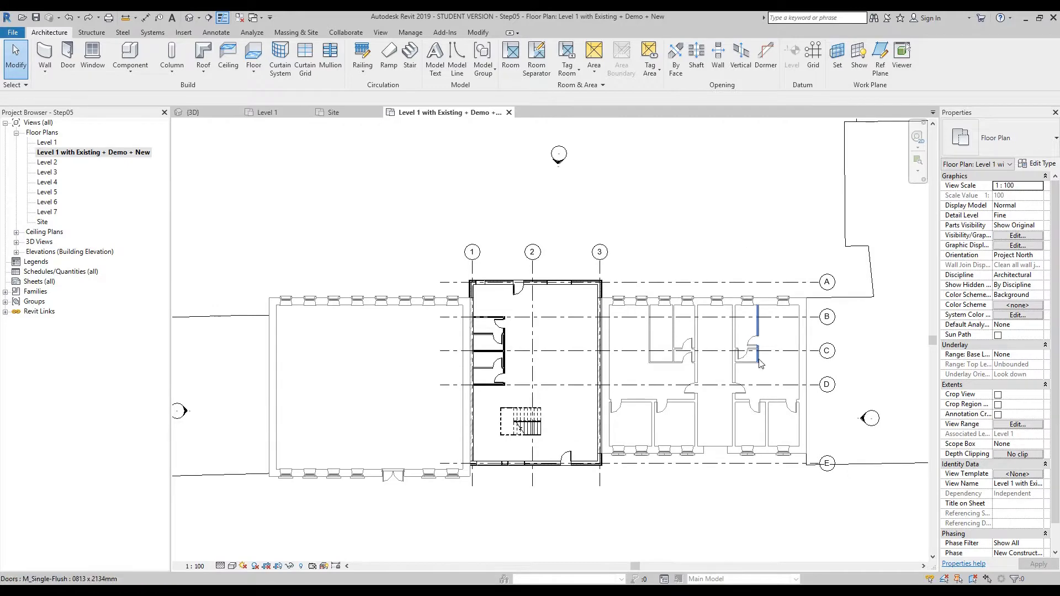
Step: Examine the neighbouring building's partition between grids D and E, including the short separate wall piece beside the door nearest grid 3
scroll(694, 407, "up", 5)
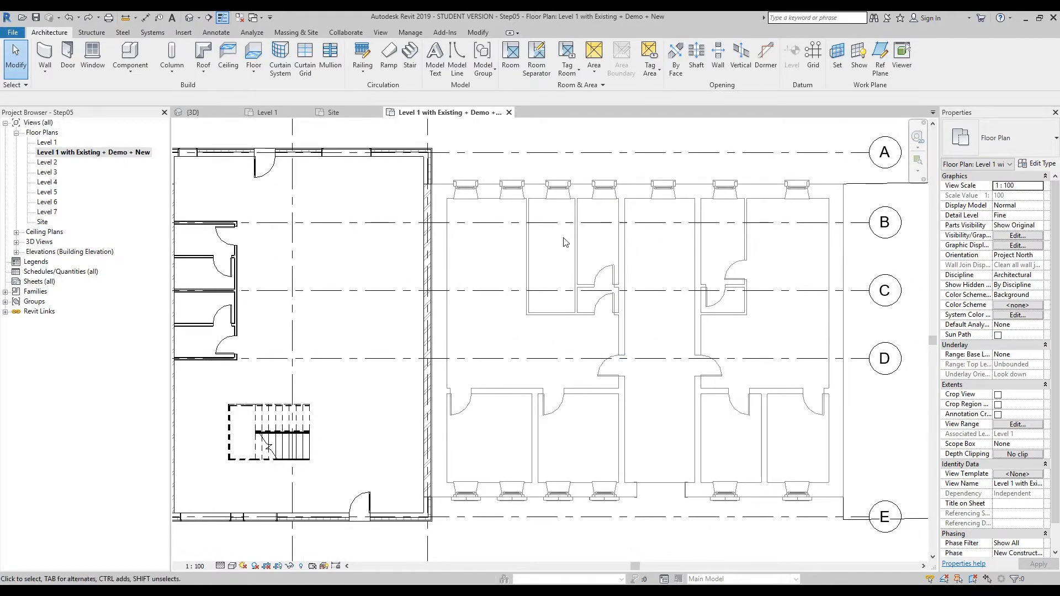
scroll(562, 454, "up", 1)
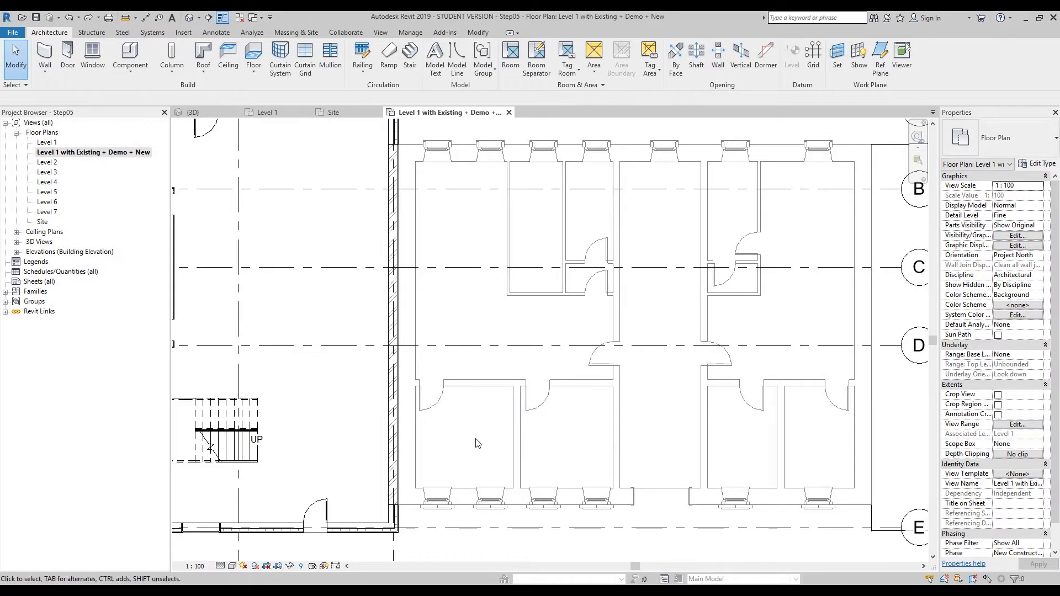
scroll(480, 442, "up", 2)
middle_click_drag(483, 384, 505, 360)
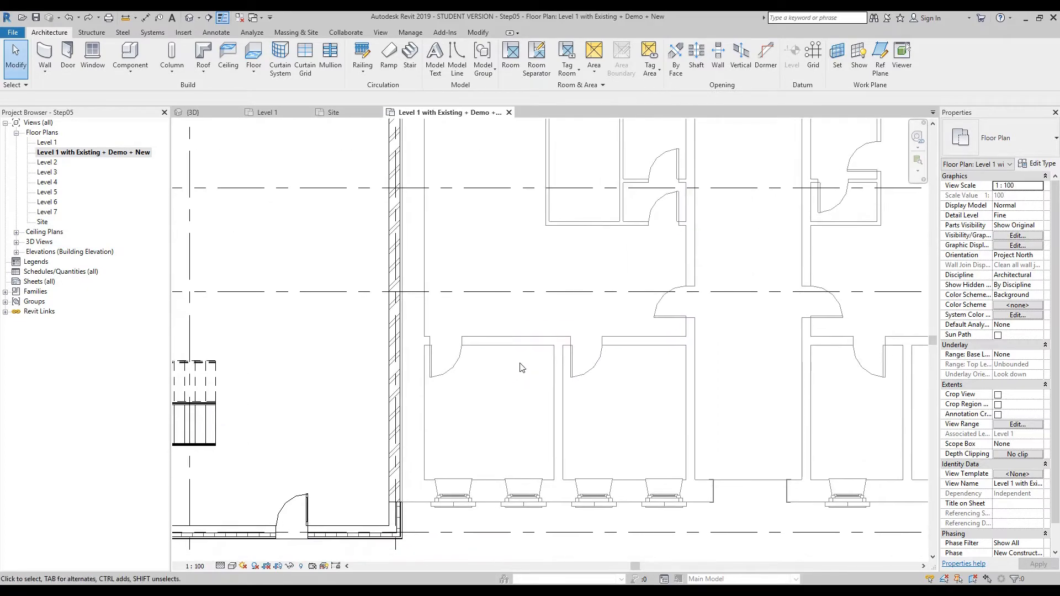
left_click(497, 342)
scroll(422, 370, "up", 2)
scroll(423, 370, "up", 2)
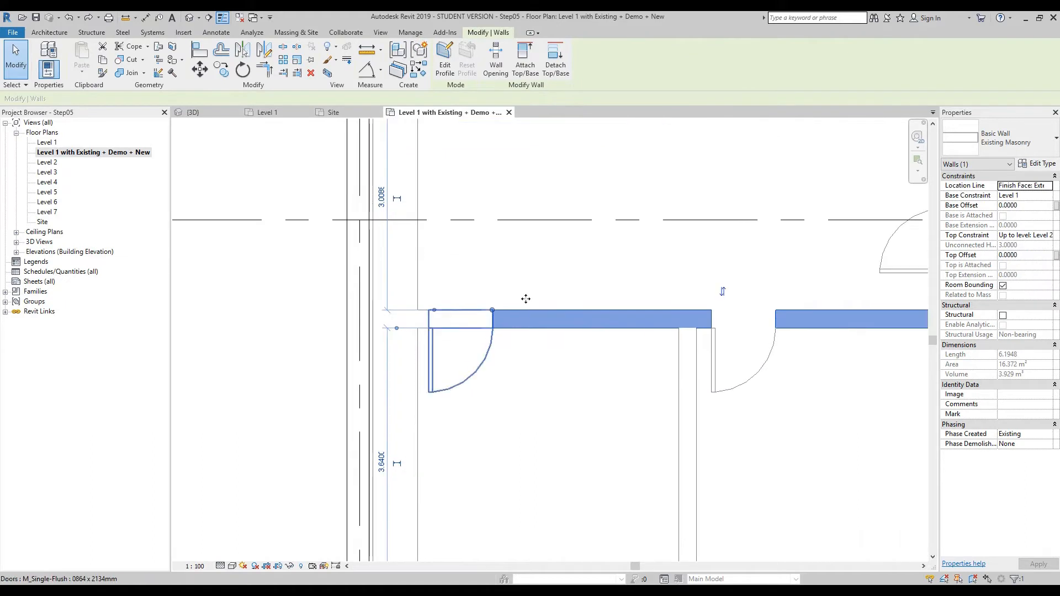
scroll(401, 356, "down", 4)
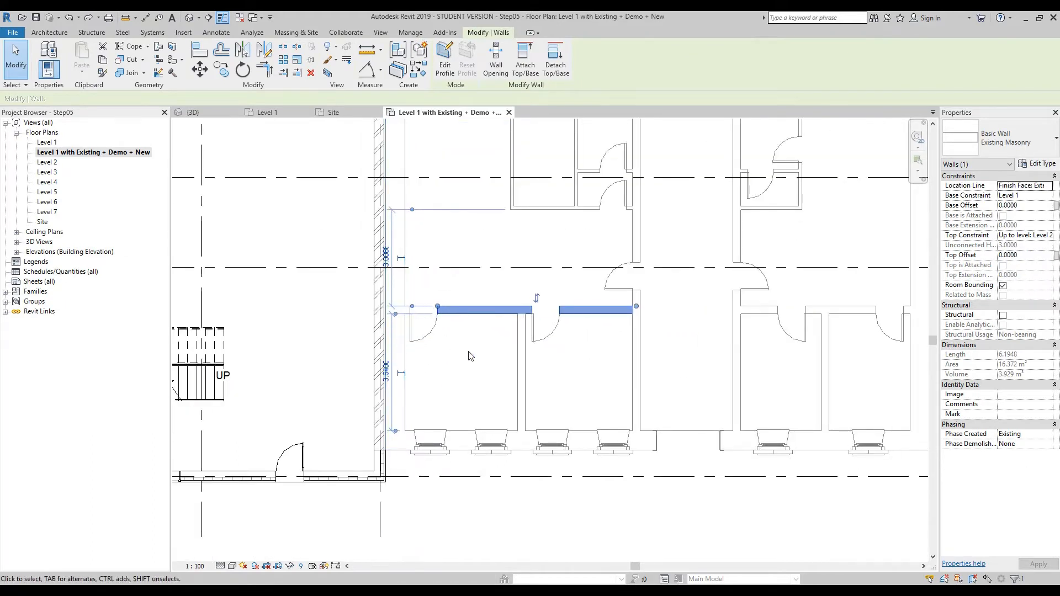
scroll(453, 341, "up", 2)
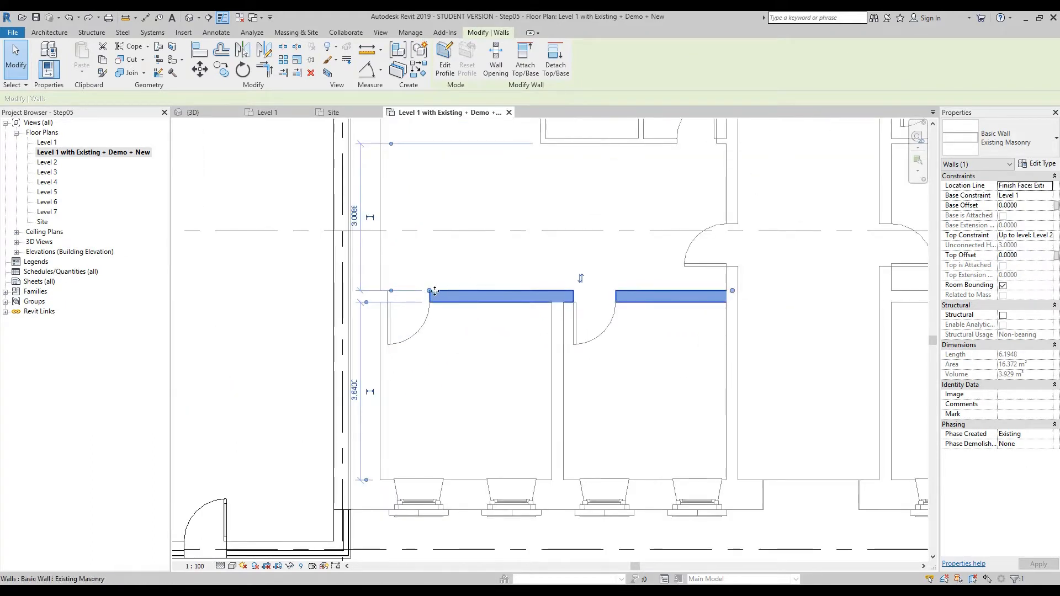
left_click(466, 362)
scroll(384, 301, "up", 5)
left_click(375, 292)
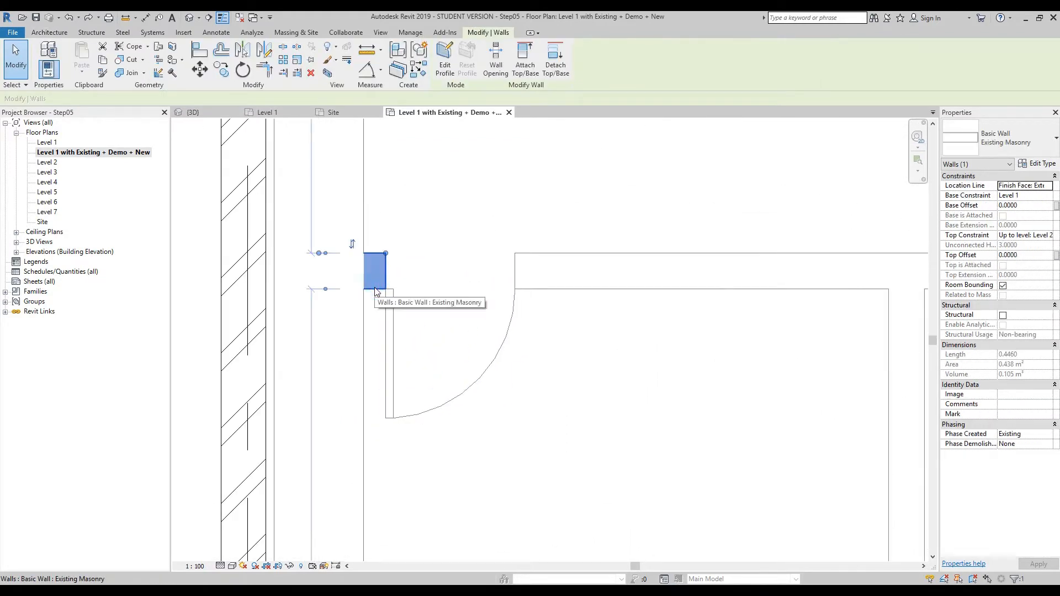
scroll(381, 293, "down", 3)
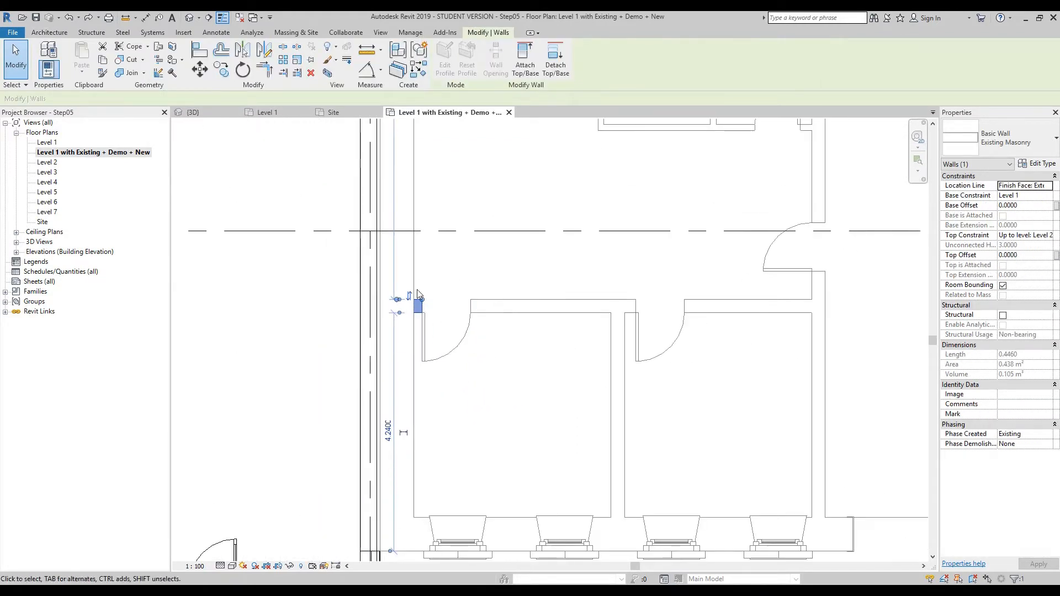
scroll(421, 287, "up", 3)
scroll(411, 364, "down", 3)
scroll(461, 336, "down", 1)
scroll(490, 357, "up", 1)
left_click(472, 294)
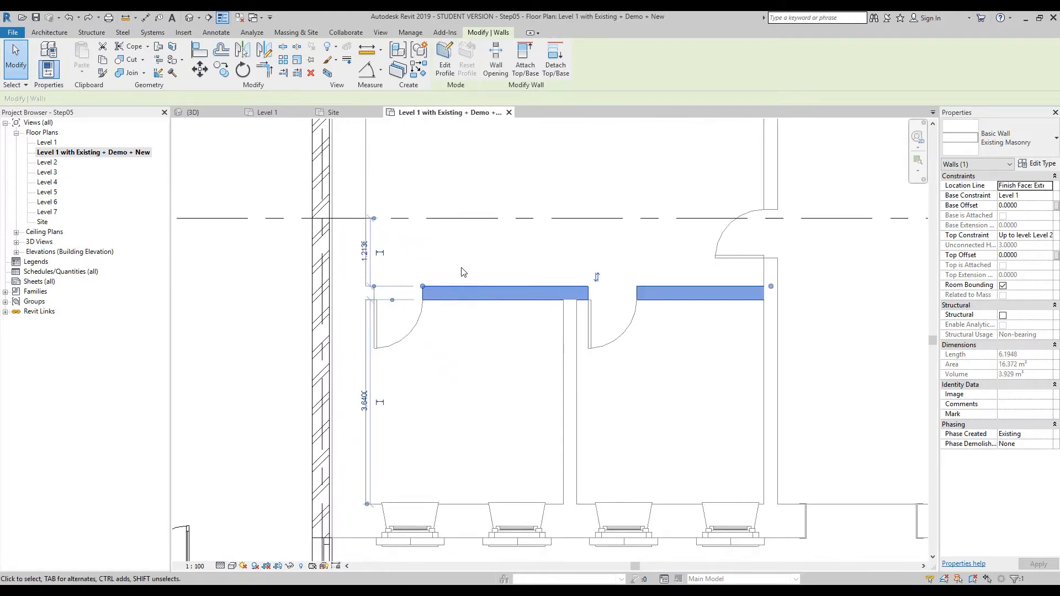
left_click(415, 330)
left_click(499, 357)
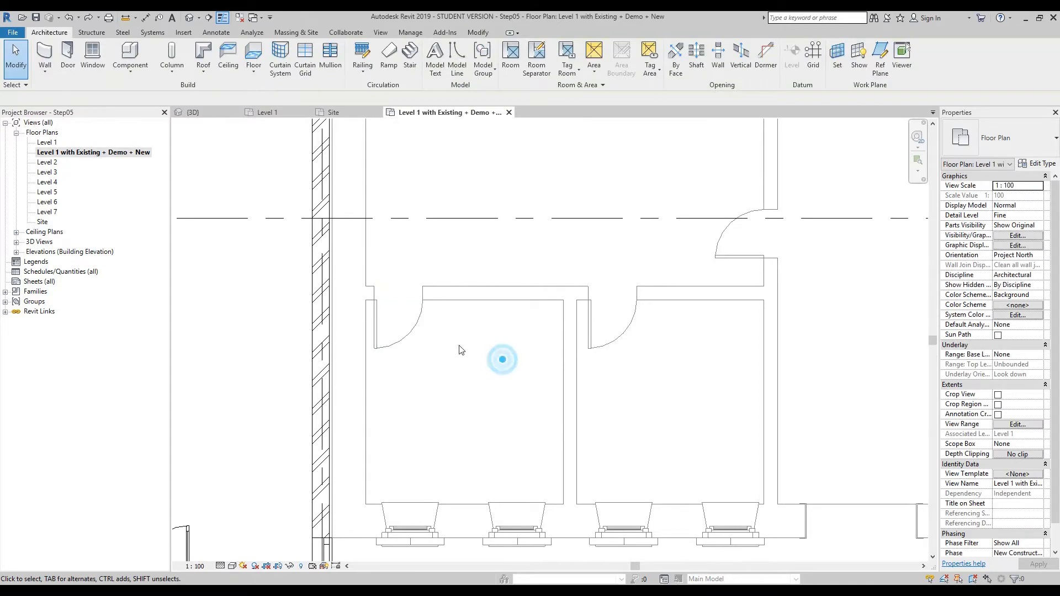
Step: Delete the short wall piece beside the door nearest grid 3, unjoining the elements to resolve the join error
scroll(441, 331, "up", 2)
scroll(436, 334, "up", 3)
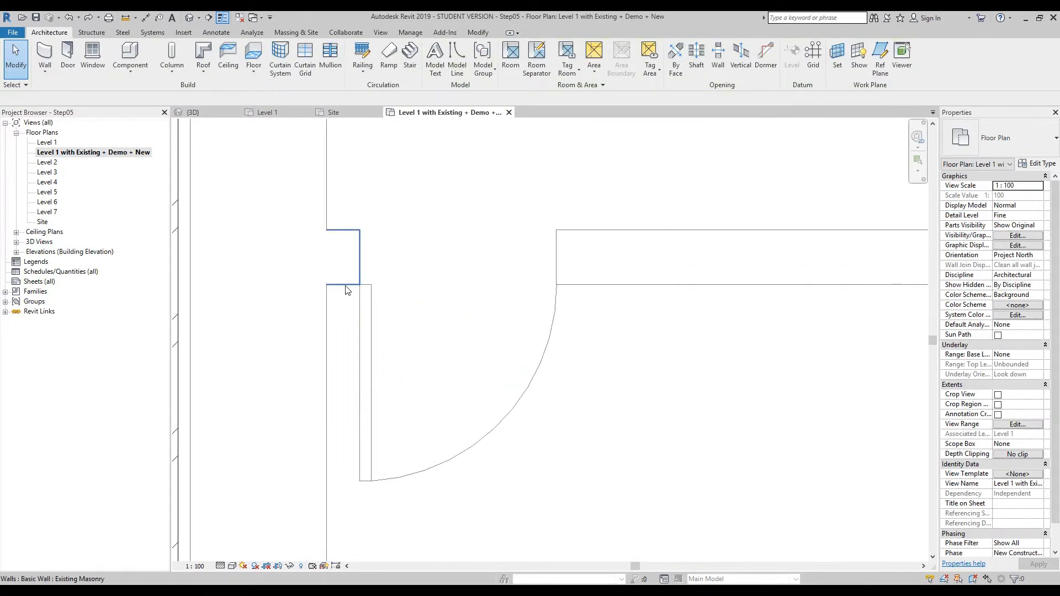
left_click(345, 288)
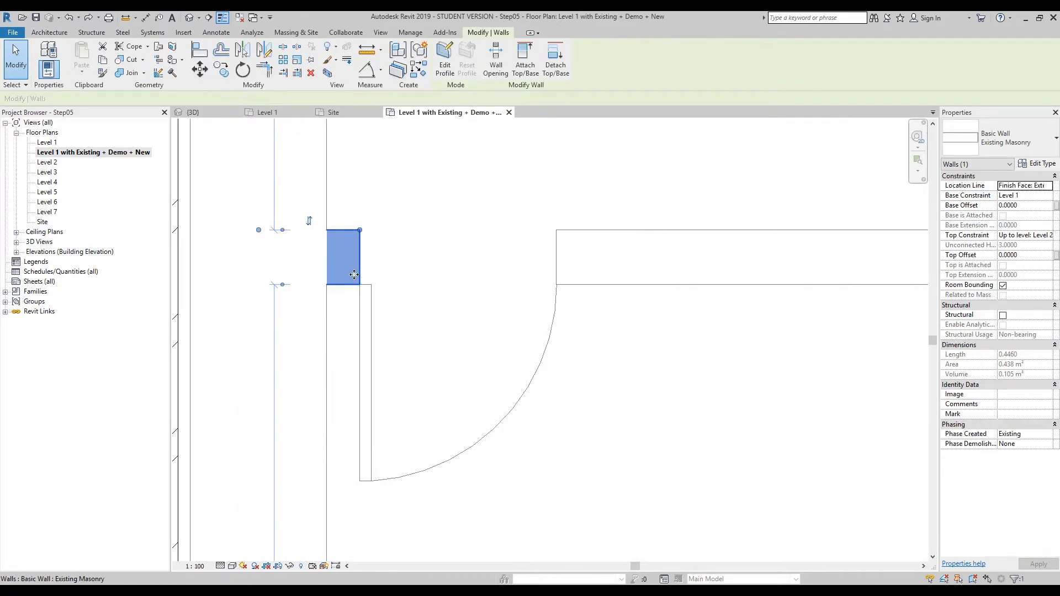
key("Delete")
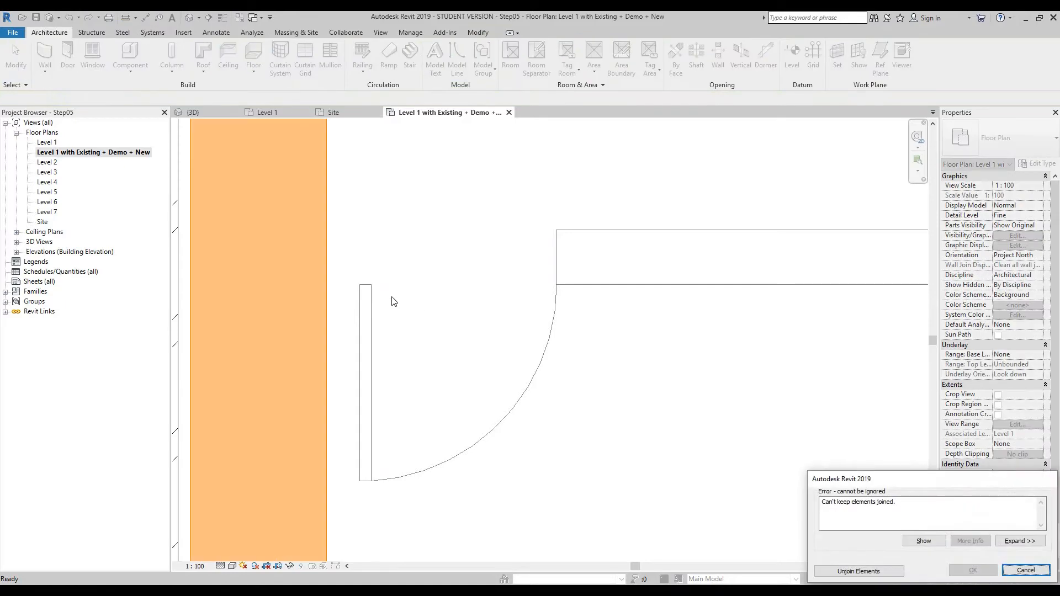
left_click(858, 571)
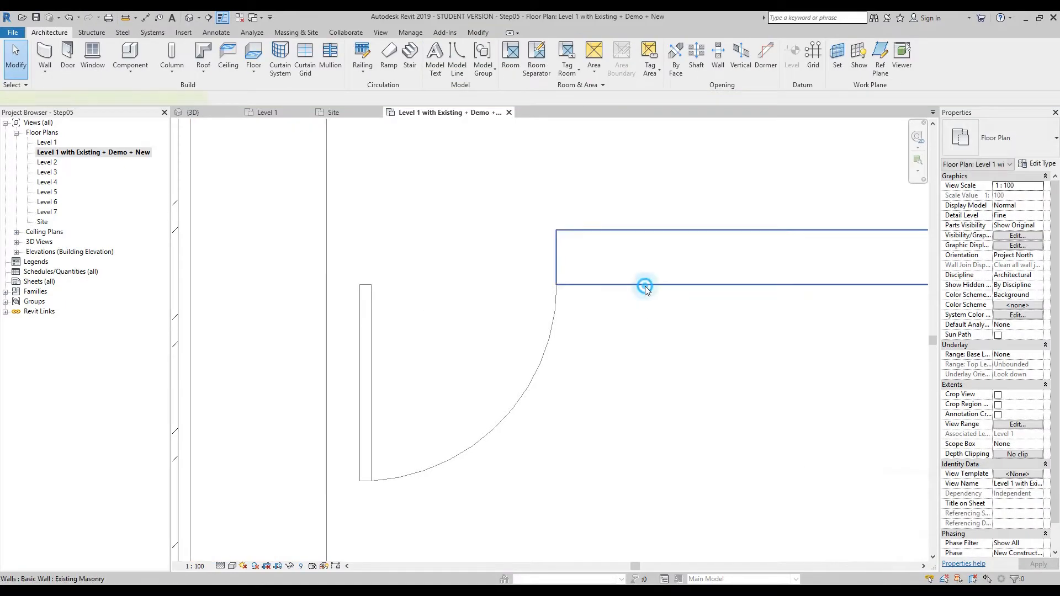
Step: Extend the remaining partition past the door to the outer wall near grid 3, unjoining the elements to resolve the error
left_click(645, 285)
scroll(554, 330, "down", 4)
left_click_drag(556, 282, 458, 283)
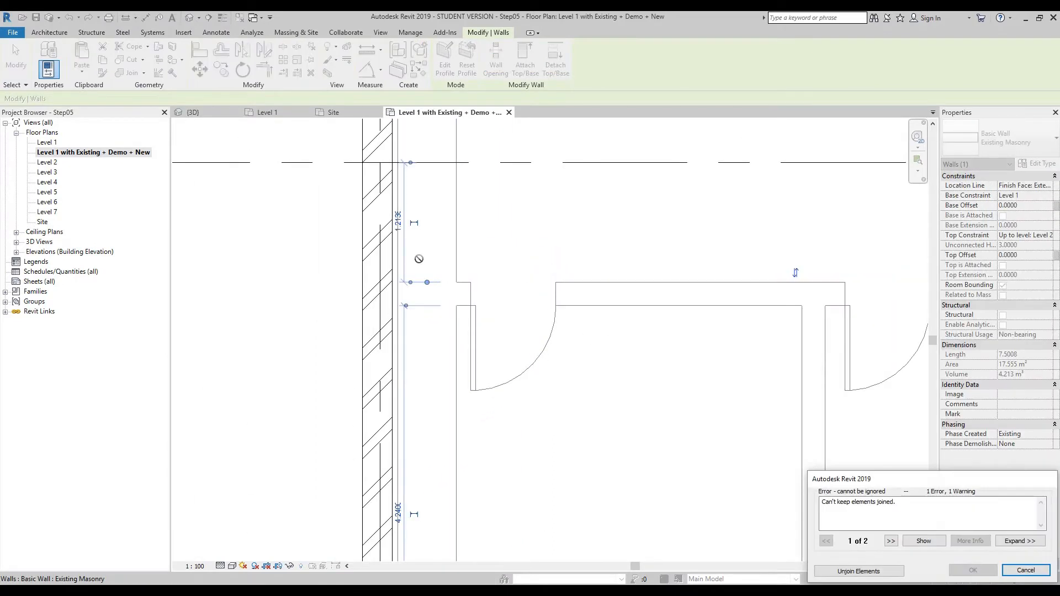
left_click(859, 571)
left_click(593, 419)
scroll(575, 403, "down", 2)
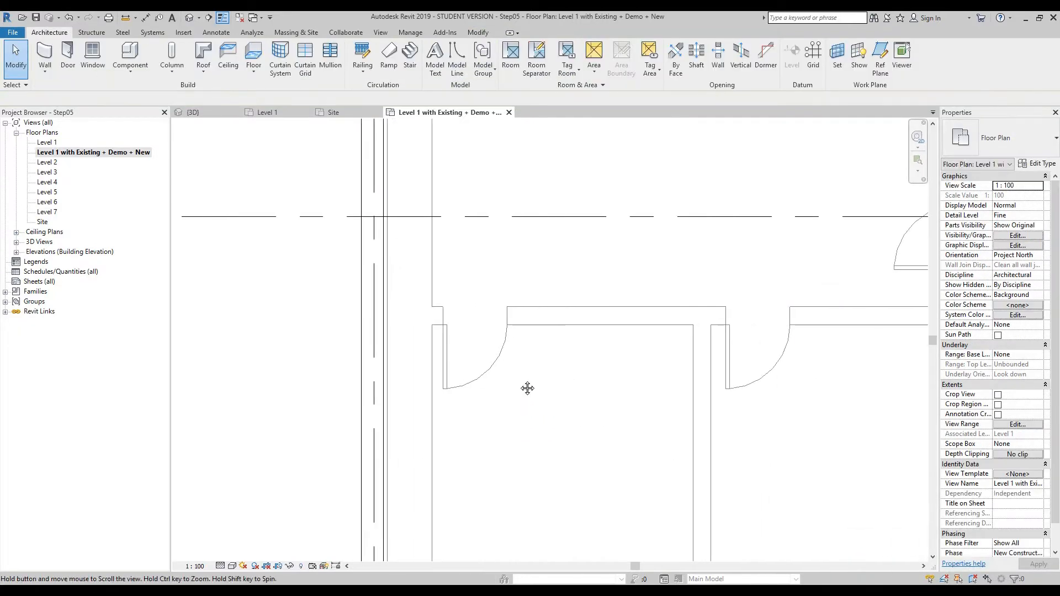
Step: Check the extended partition, its doors and its junction with the neighbouring building's outer wall near grid 3
left_click(461, 348)
scroll(474, 332, "up", 2)
left_click(490, 312)
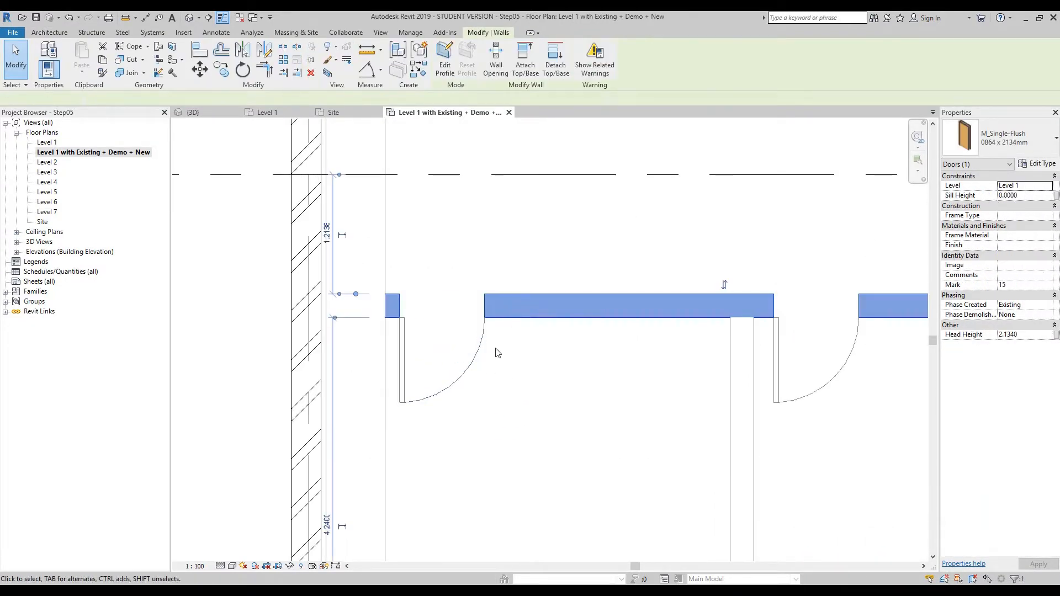
scroll(500, 362, "up", 1)
scroll(431, 355, "up", 2)
middle_click_drag(505, 374, 433, 385)
scroll(463, 366, "down", 1)
left_click(499, 382)
scroll(455, 368, "down", 3)
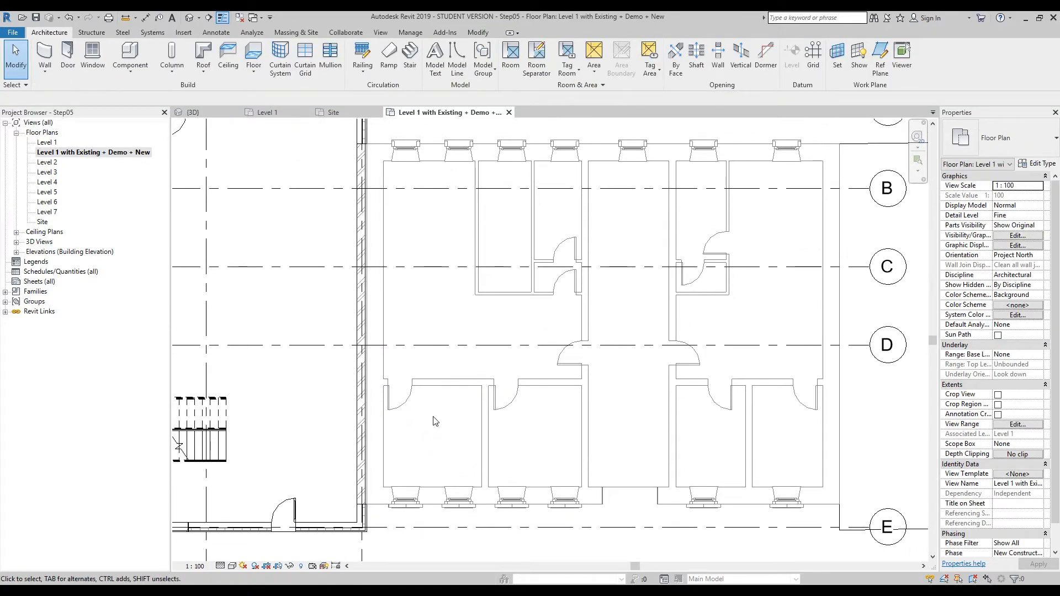
scroll(430, 386, "up", 2)
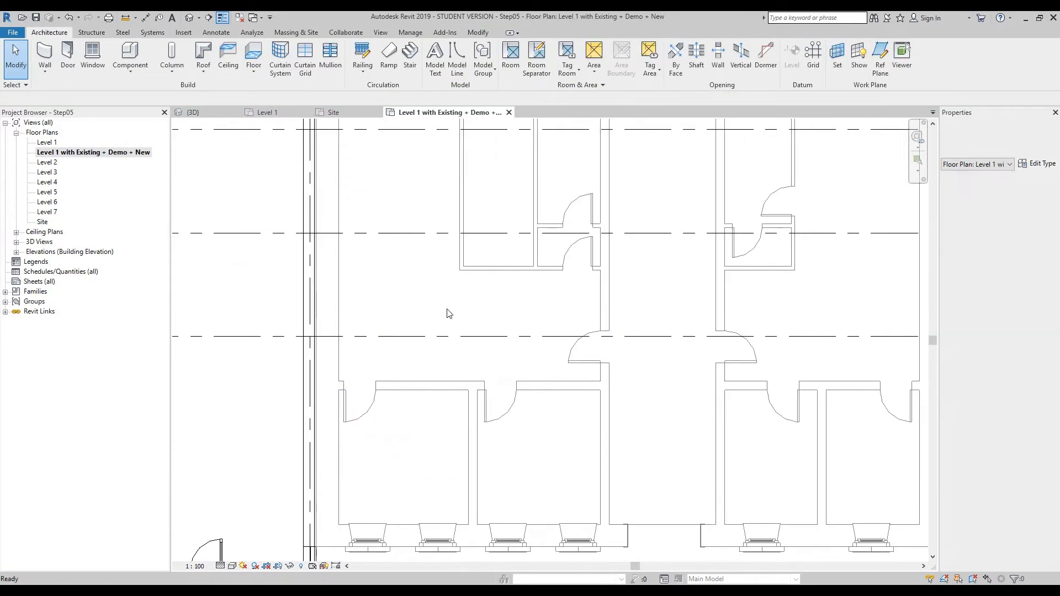
left_click(431, 385)
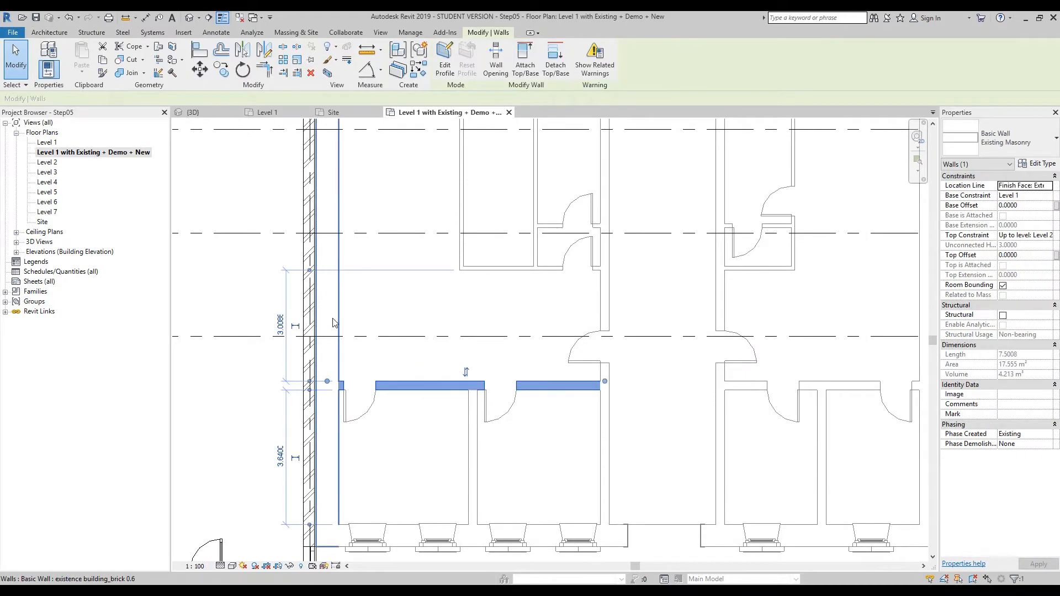
left_click(533, 293)
middle_click_drag(534, 293, 571, 321)
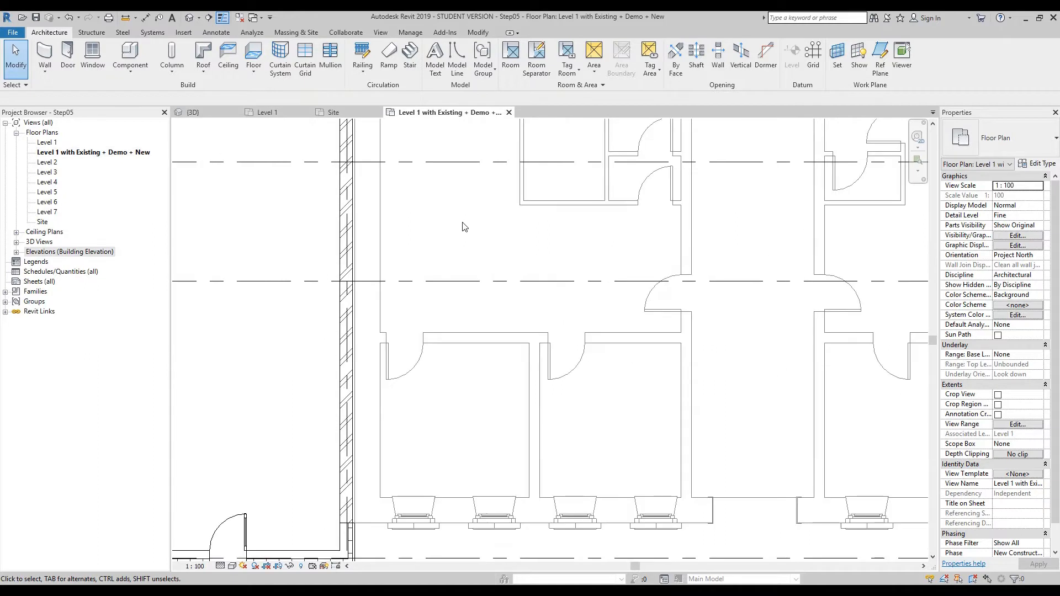
scroll(473, 225, "down", 2)
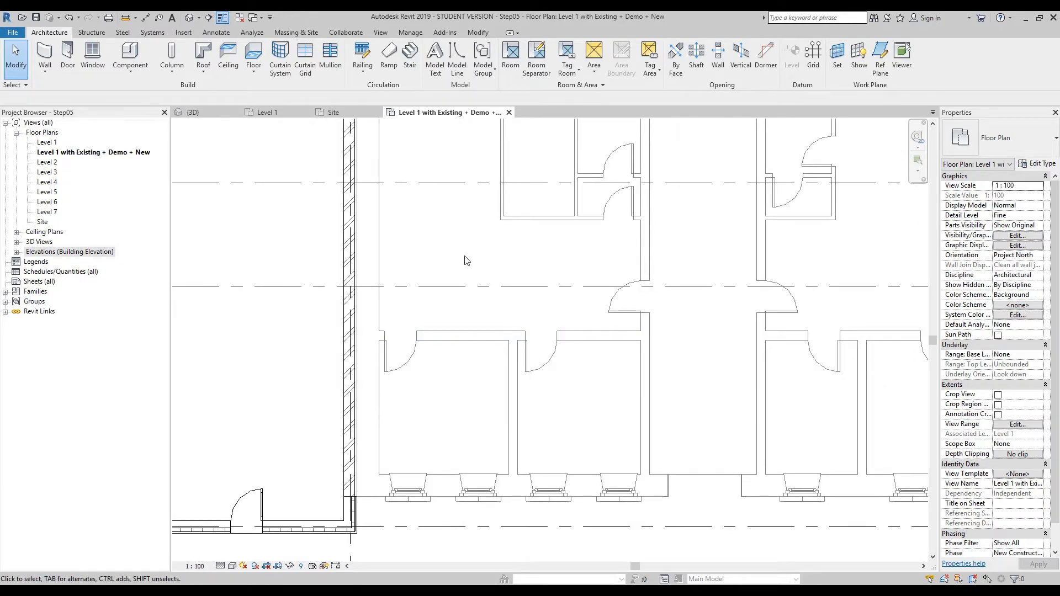
Step: Place a horizontal building section from inside the new building across grid 3 to the neighbouring building's central corridor, just below the partition
left_click(210, 18)
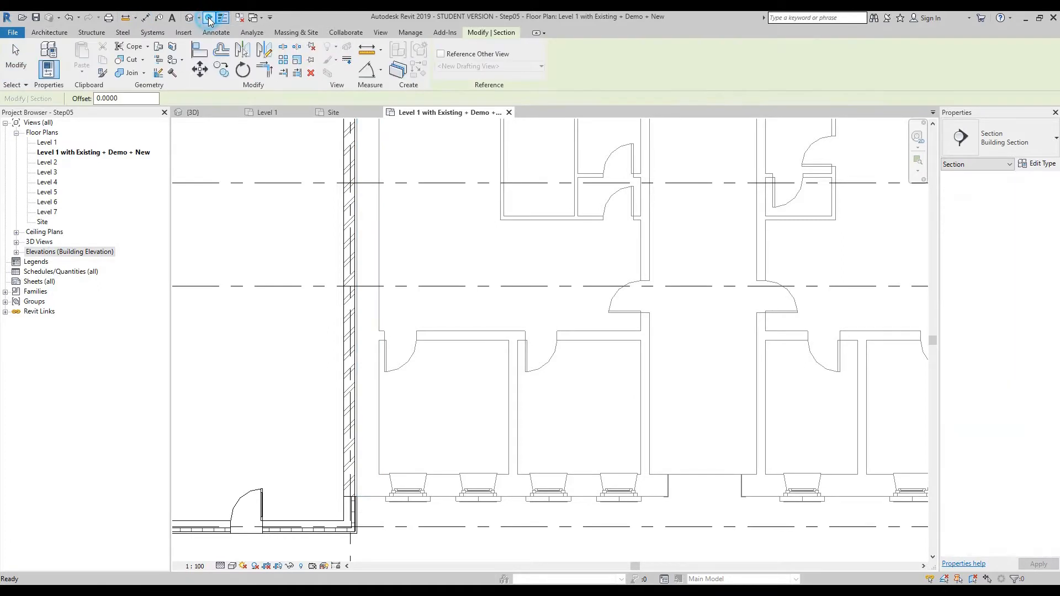
left_click(299, 364)
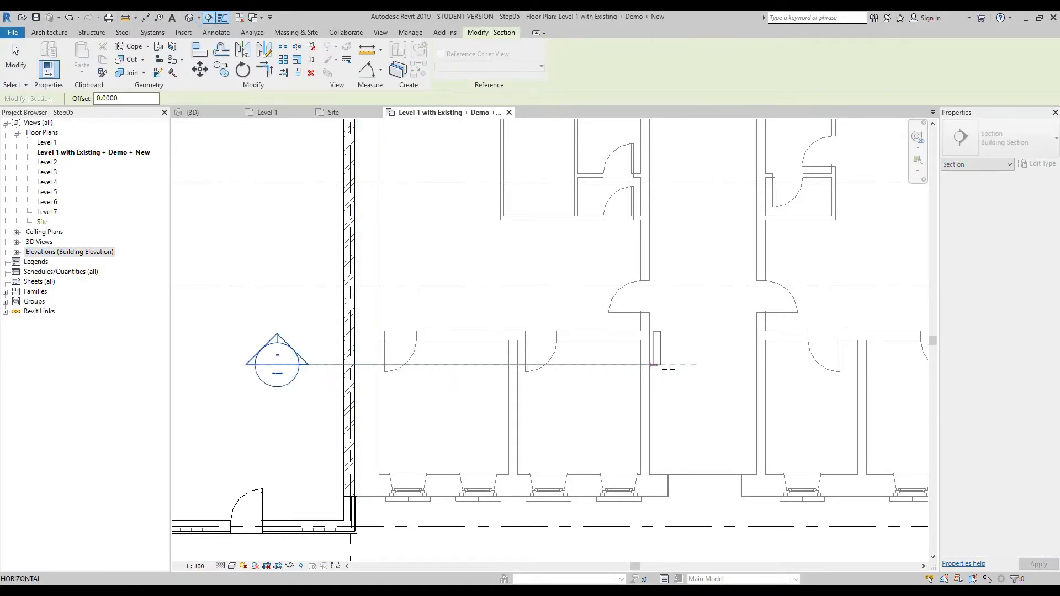
left_click(690, 364)
key("Escape")
scroll(475, 398, "down", 4)
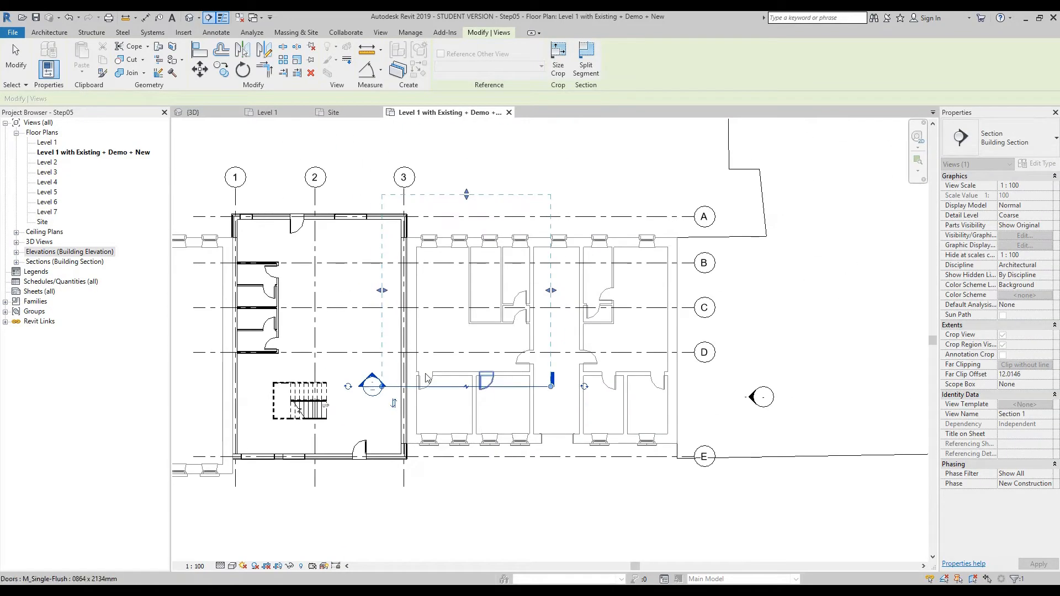
Step: Reduce the section's far clip depth to about 1.51 m so it ends just beyond the partition
left_click_drag(466, 197, 463, 362)
scroll(450, 386, "up", 4)
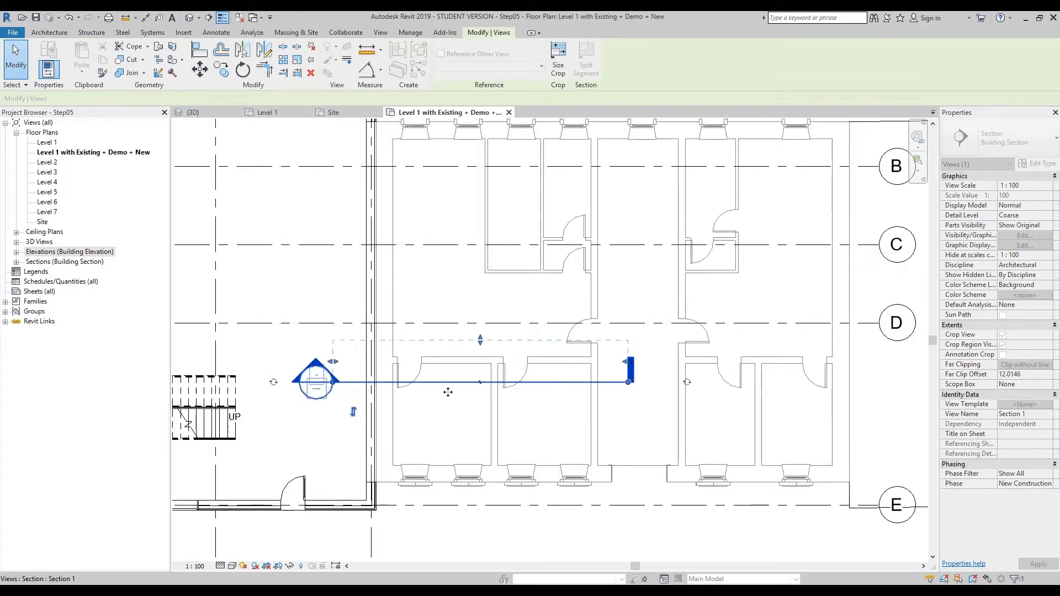
scroll(464, 427, "down", 1)
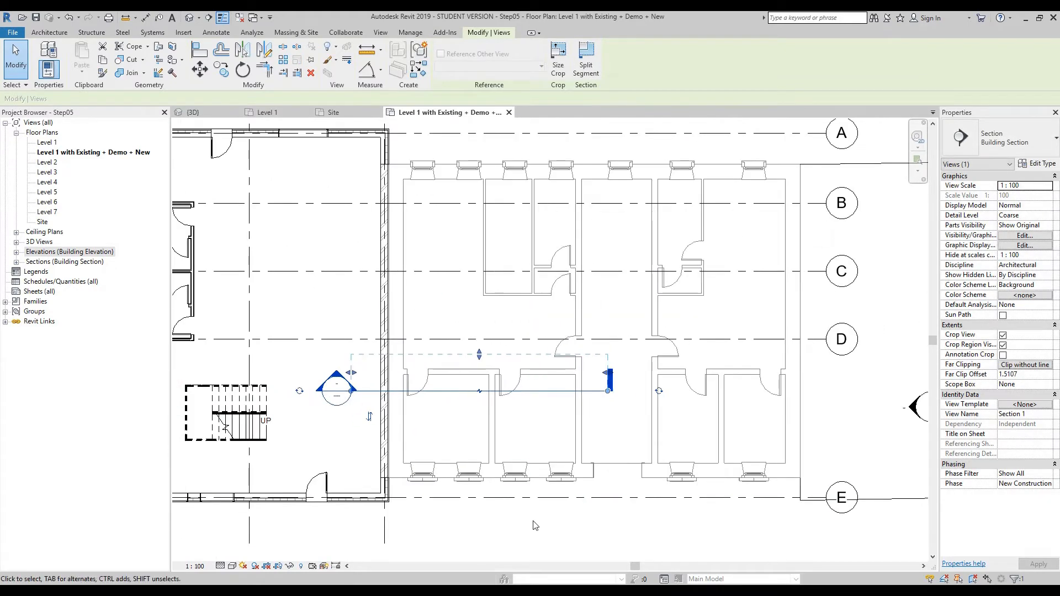
left_click(534, 525)
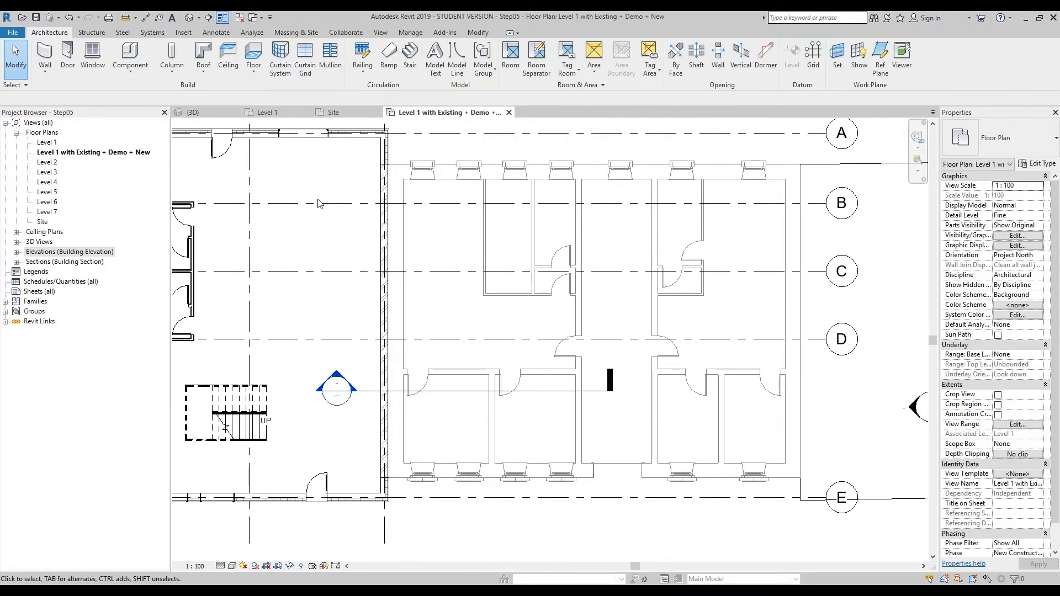
Step: Orient the 3D view to Section 1, orbit to an angled view and select the section box around the neighbouring building
left_click(215, 114)
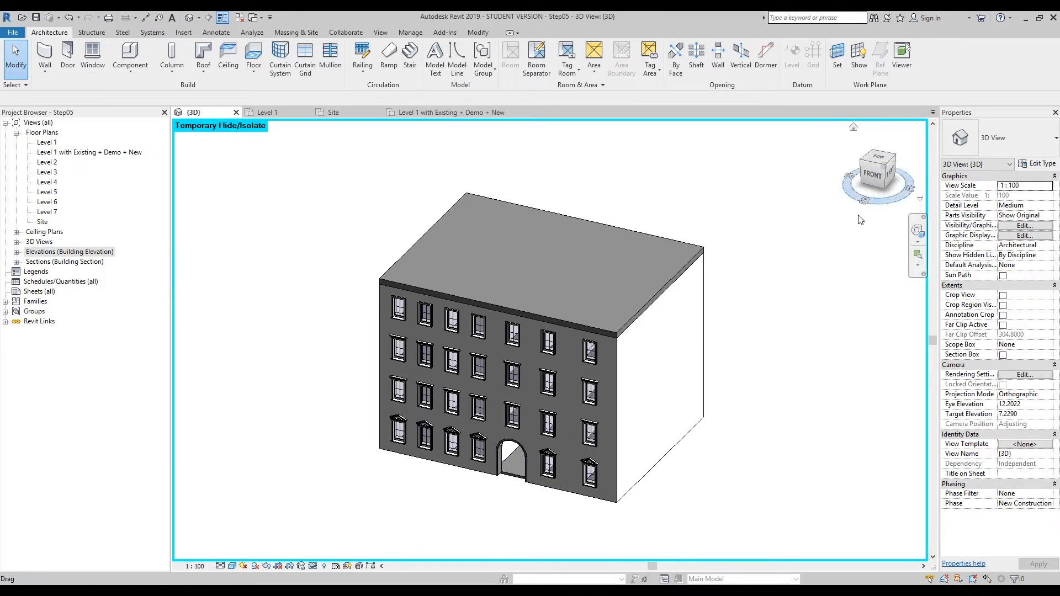
right_click(874, 182)
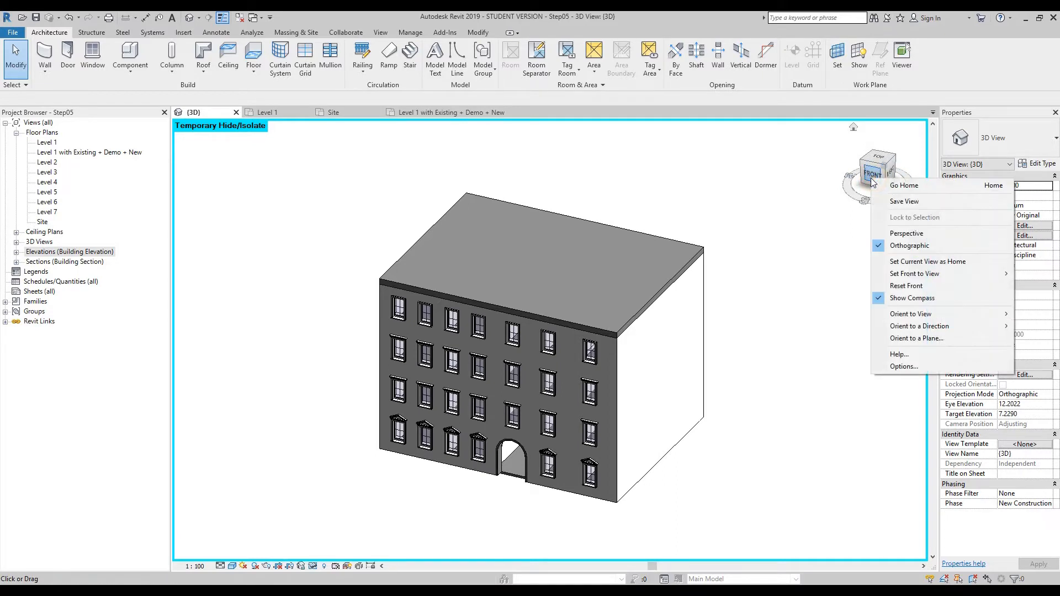
mouse_move(923, 315)
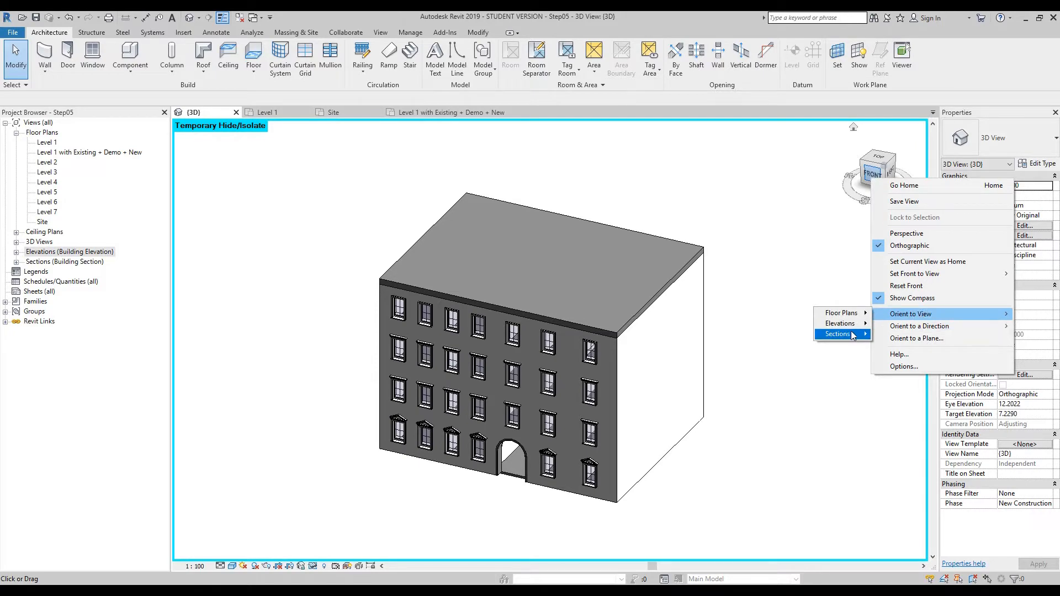
mouse_move(849, 333)
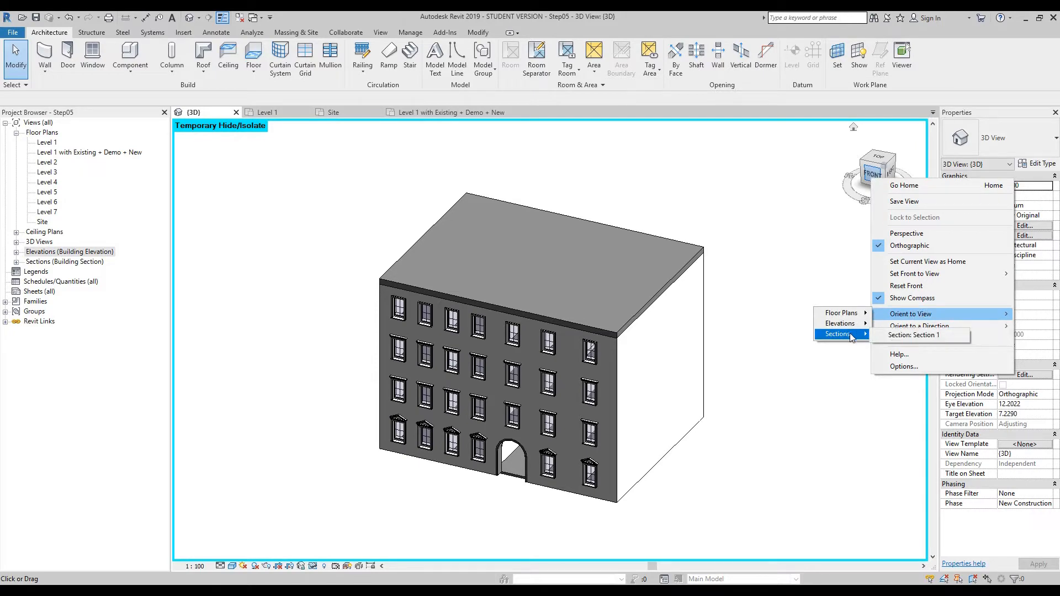
left_click(910, 335)
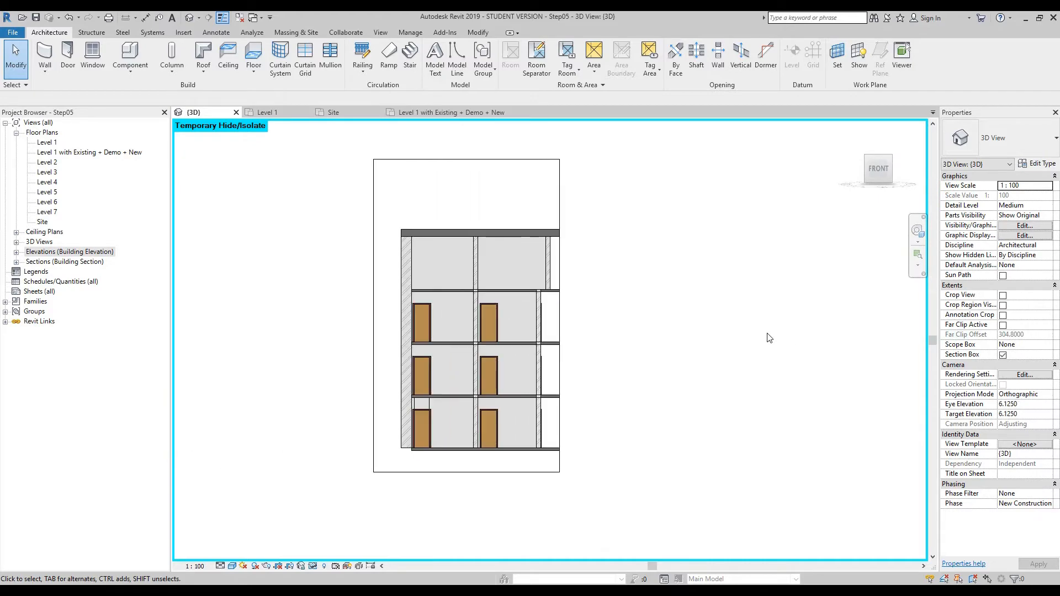
left_click(918, 232)
left_click_drag(688, 298, 635, 309)
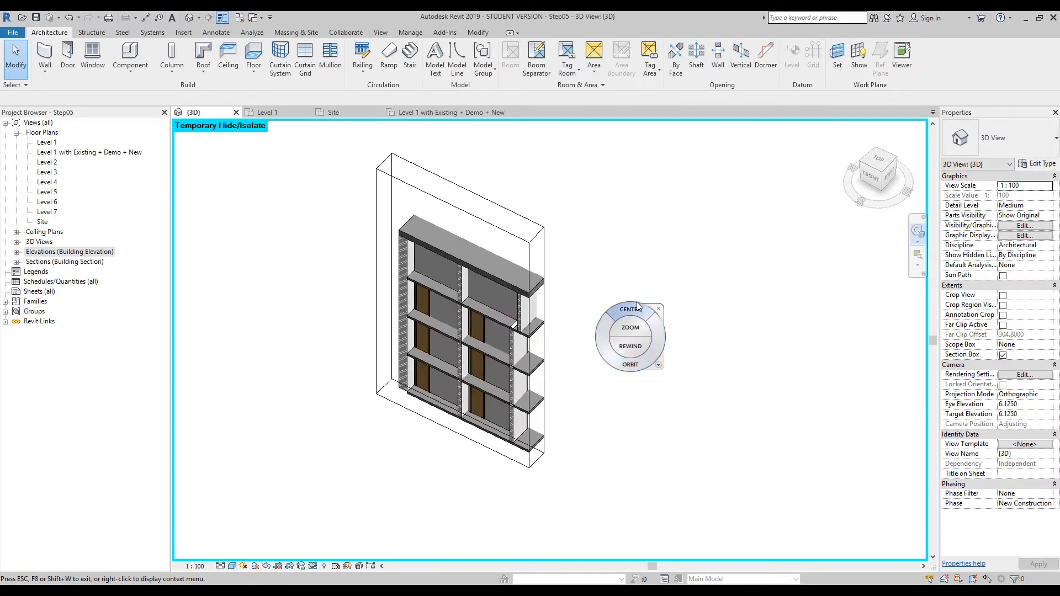
left_click(667, 311)
left_click(544, 254)
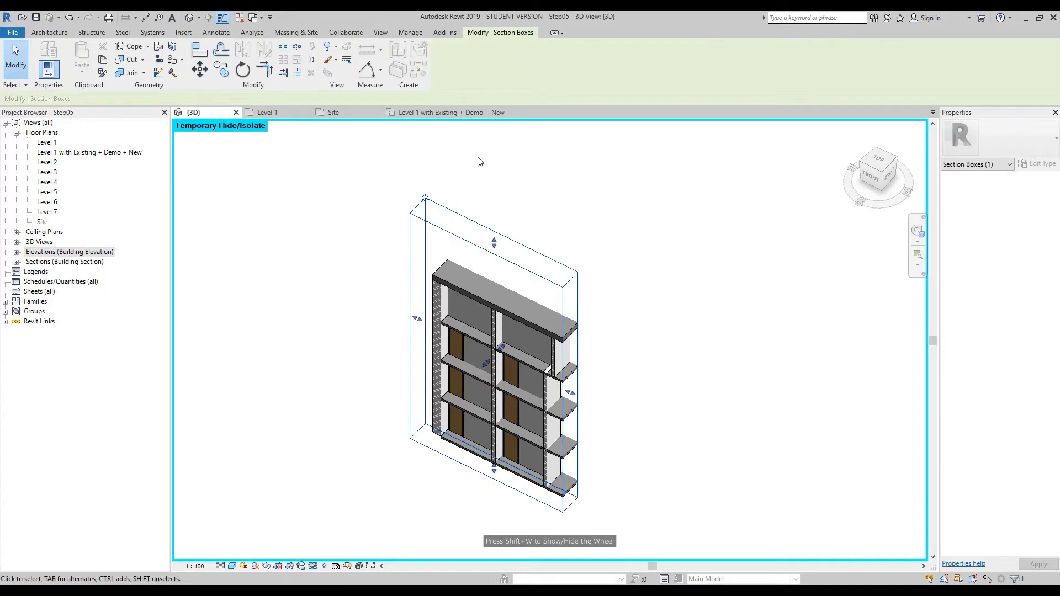
Step: Extend the section box's far side in the Level 1 plan to just short of grid C and review it in 3D
left_click(430, 113)
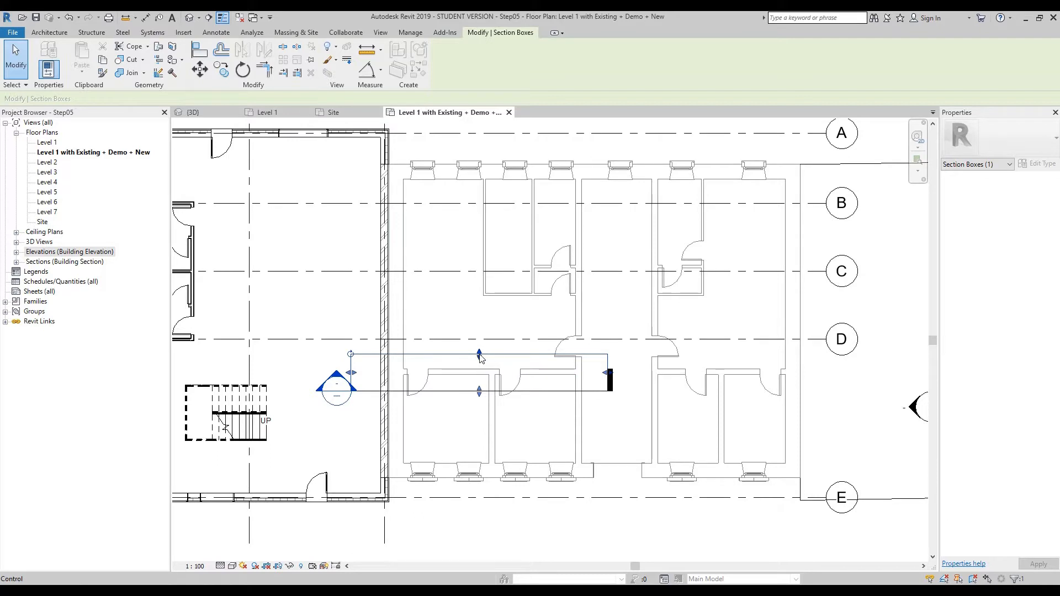
left_click_drag(481, 358, 480, 287)
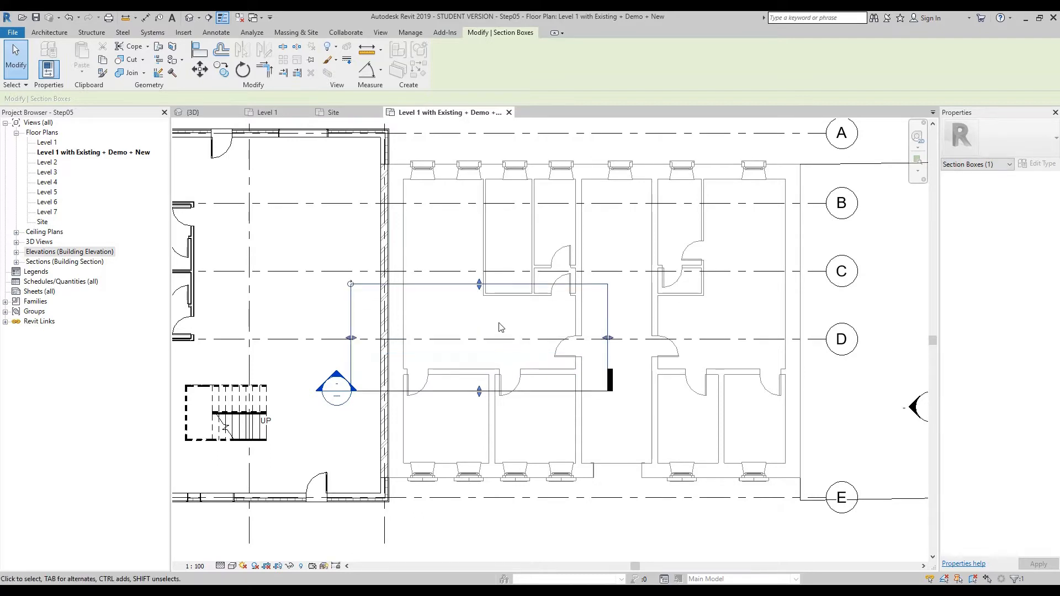
left_click(205, 114)
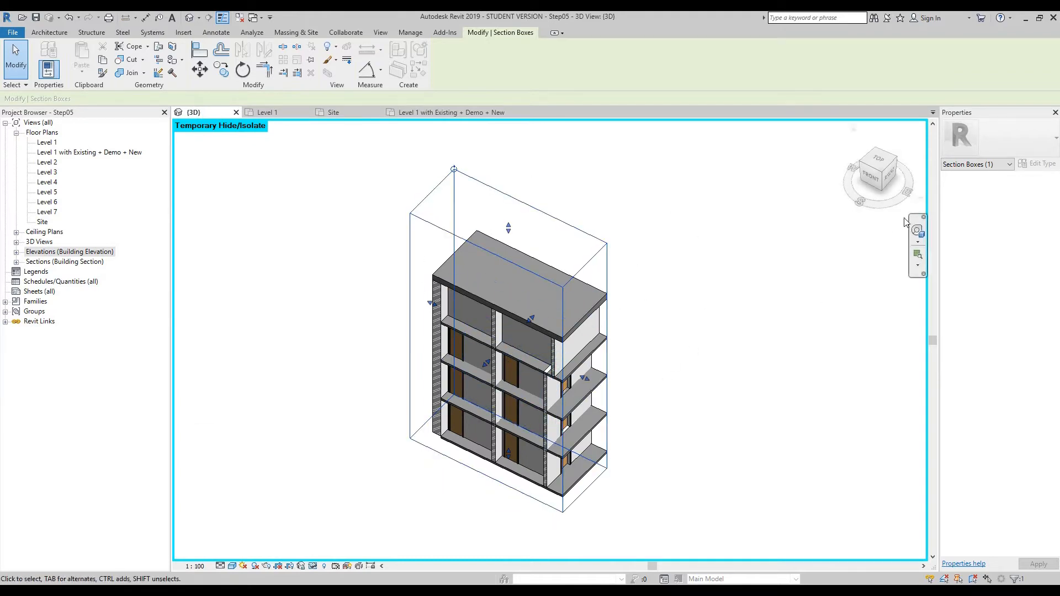
Step: Pull the section box's far face in from the side view to just in front of the partition's rear face, and check it in plan
left_click(887, 177)
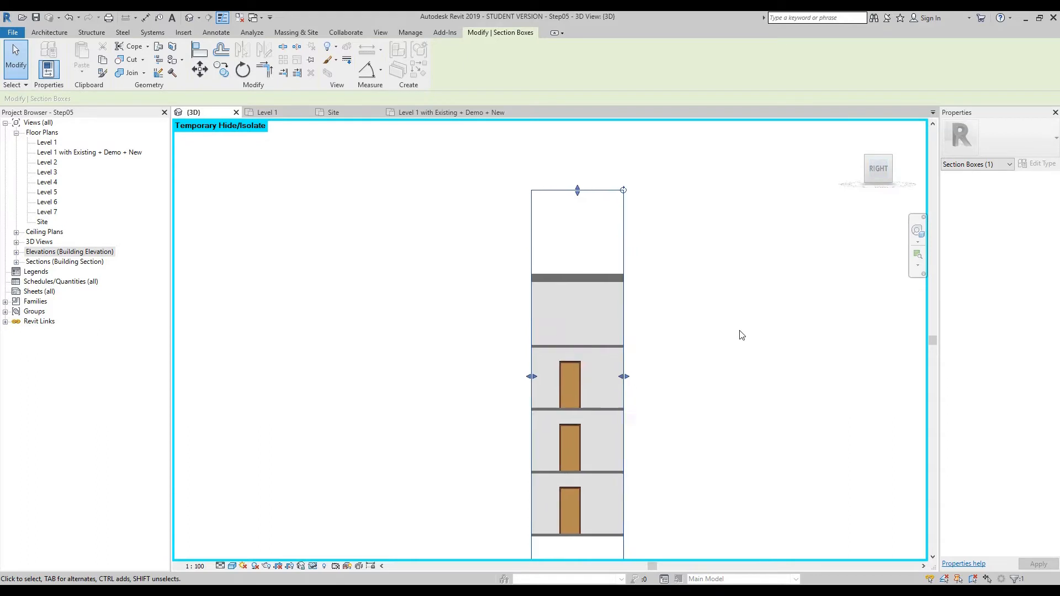
left_click_drag(596, 340, 527, 340)
left_click(446, 114)
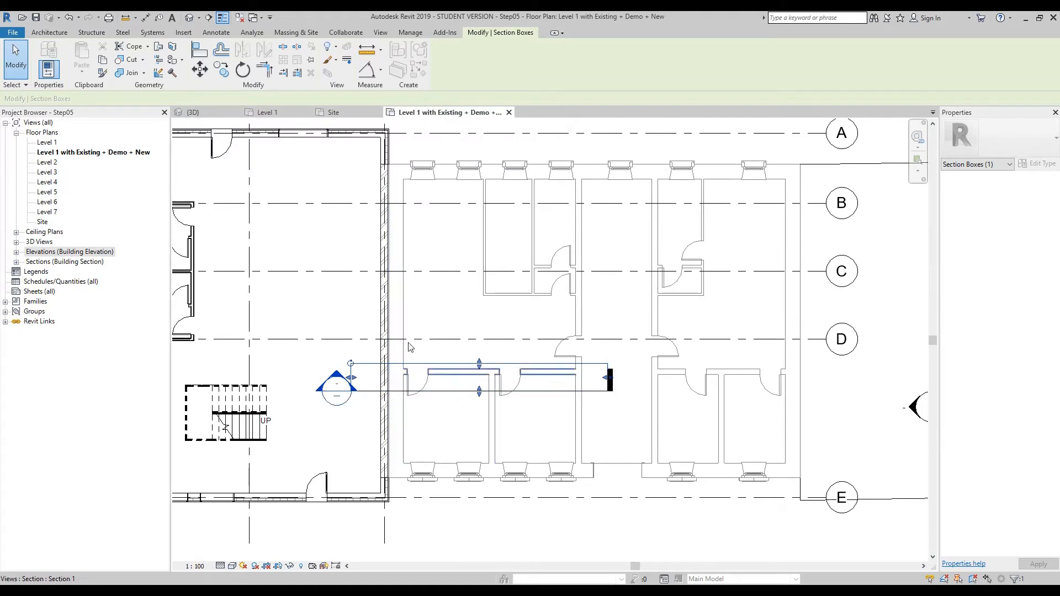
Step: Examine the cut partition, its doors and the floor slabs on each storey in the 3D view
left_click(199, 113)
left_click(918, 233)
left_click_drag(649, 309, 756, 351)
left_click(752, 347)
scroll(513, 460, "up", 3)
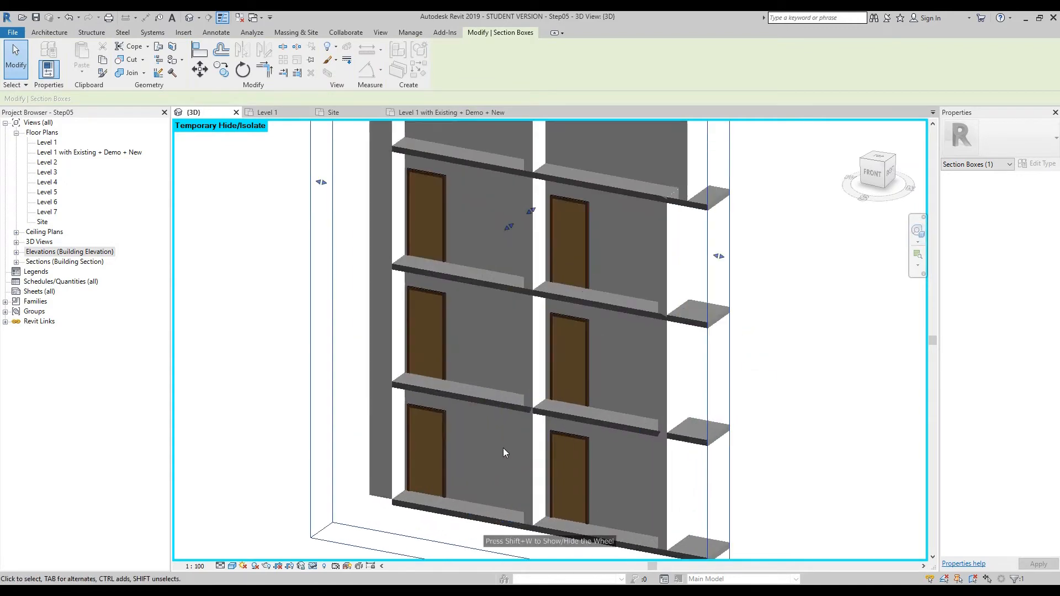
scroll(465, 432, "up", 2)
scroll(465, 432, "up", 1)
scroll(501, 431, "down", 4)
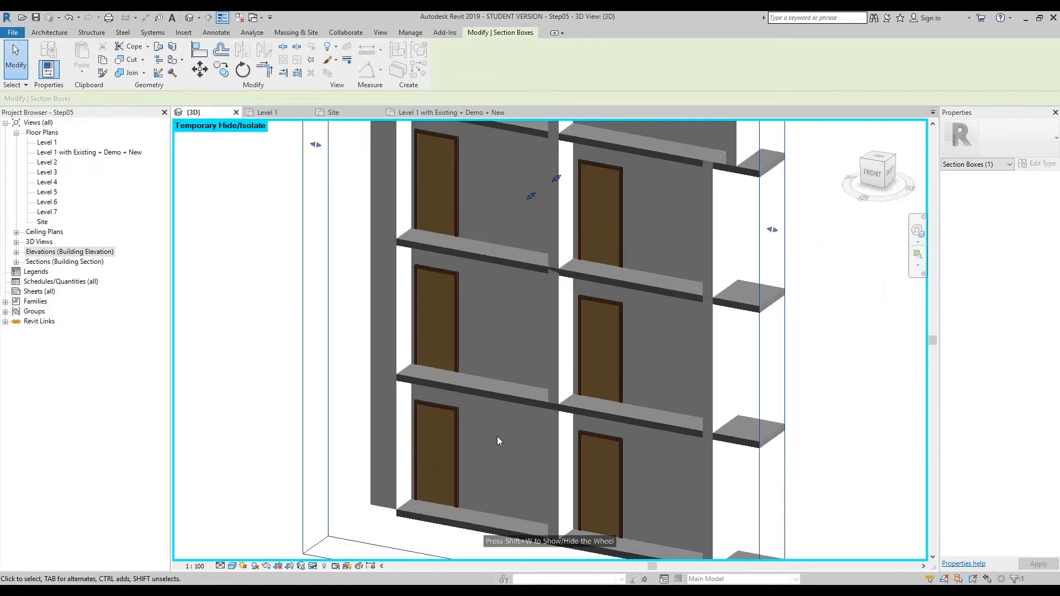
left_click(856, 425)
middle_click_drag(830, 456, 814, 399)
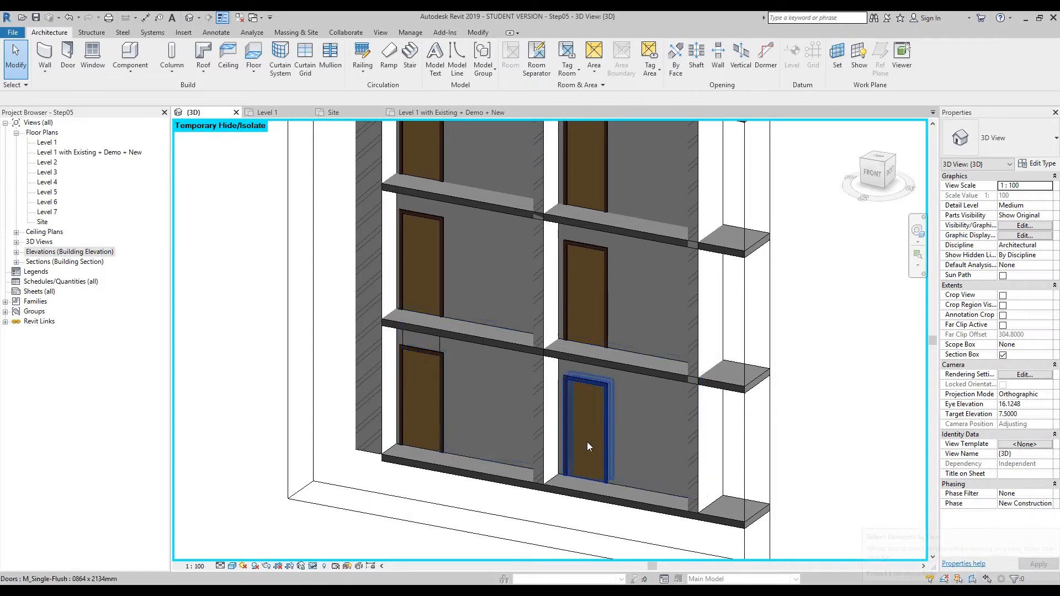
scroll(497, 165, "down", 2)
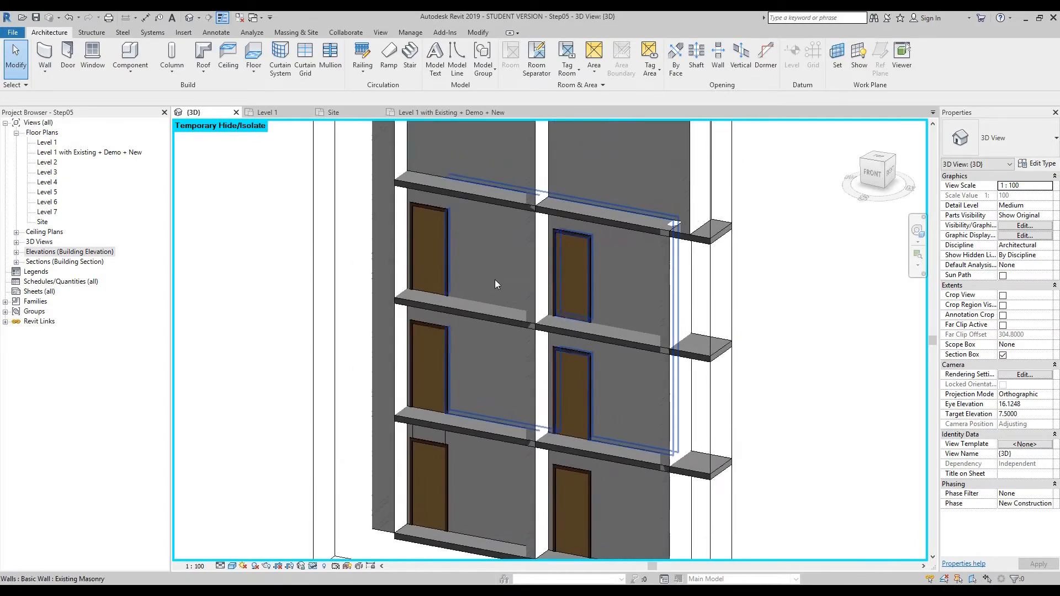
scroll(488, 232, "down", 3)
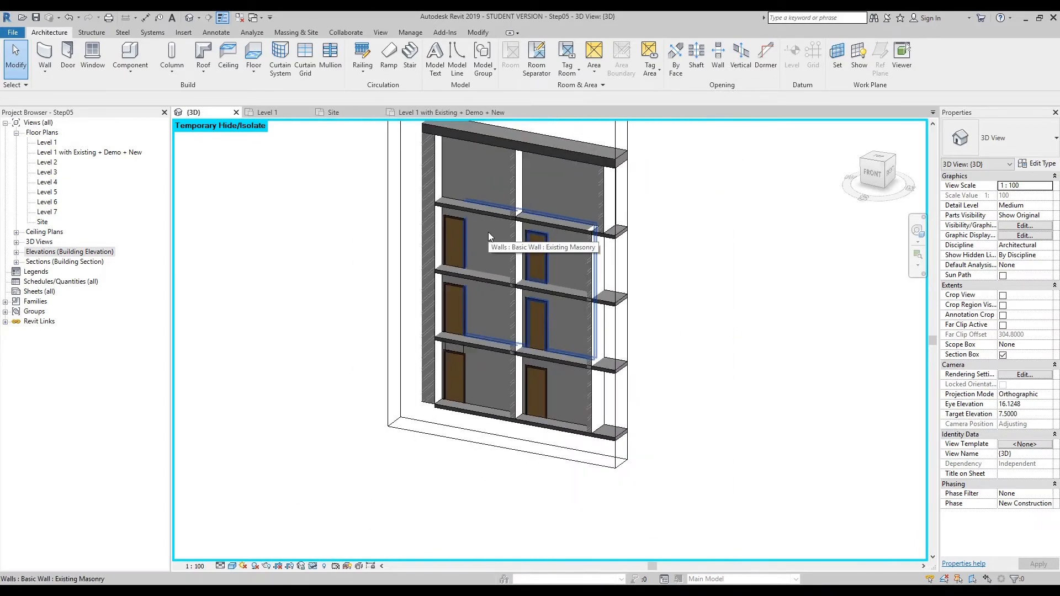
scroll(486, 311, "up", 5)
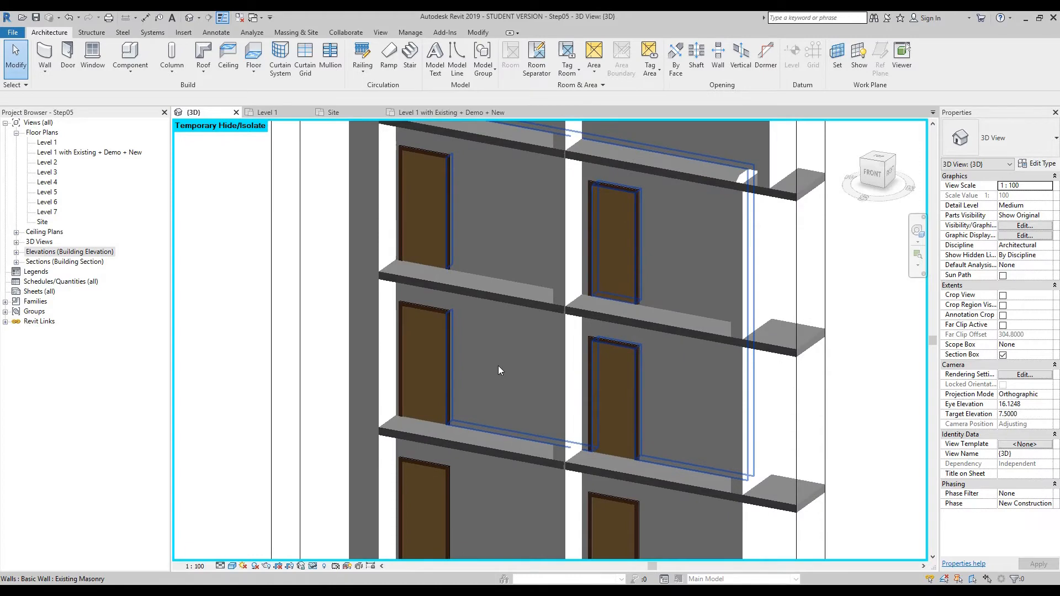
Step: Inspect the level constraints of the partition wall segment on the upper storeys
left_click(495, 353)
scroll(495, 354, "down", 2)
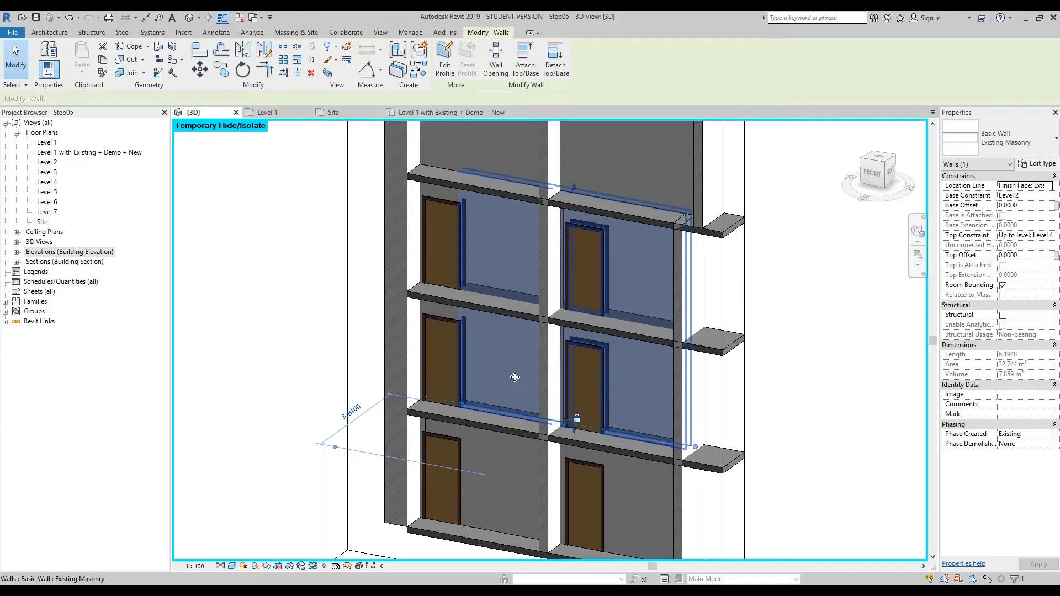
scroll(453, 431, "up", 3)
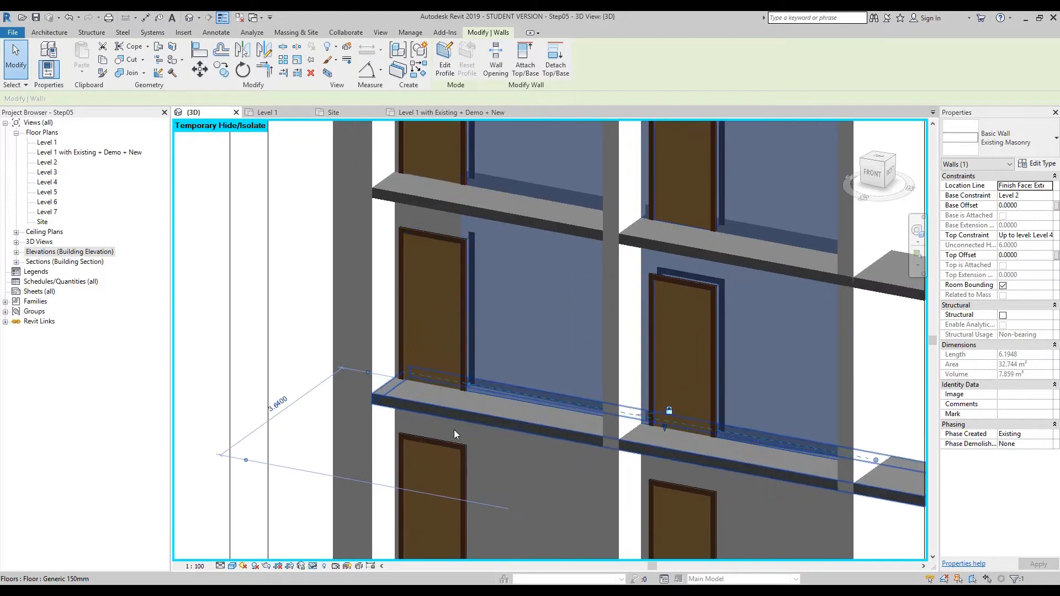
Step: Try to delete the short wall piece hosting the stacked doors nearest the outer wall, unjoining the elements
left_click(448, 434)
scroll(448, 433, "down", 3)
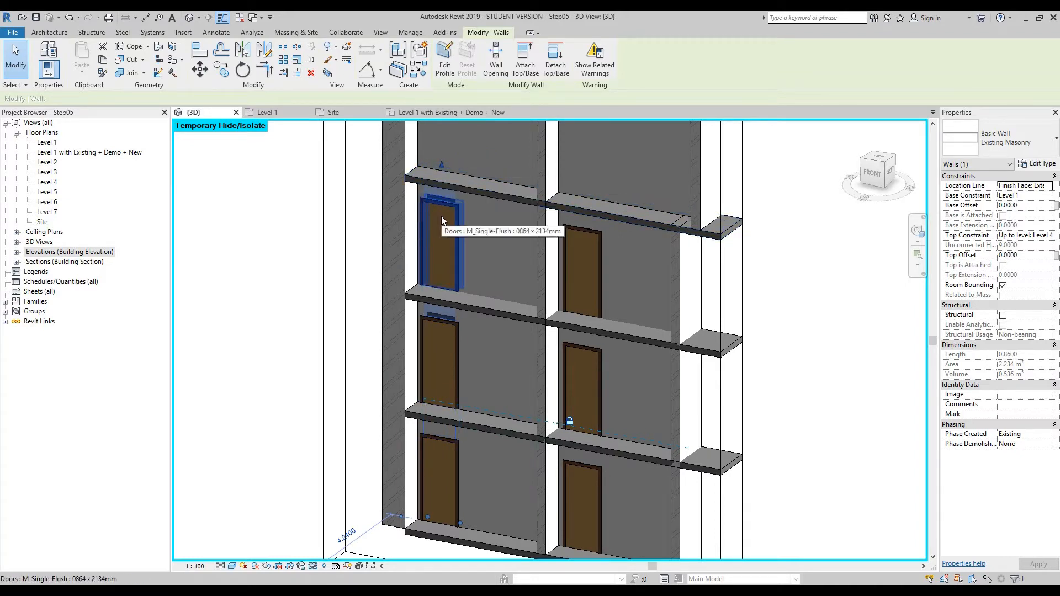
key("Delete")
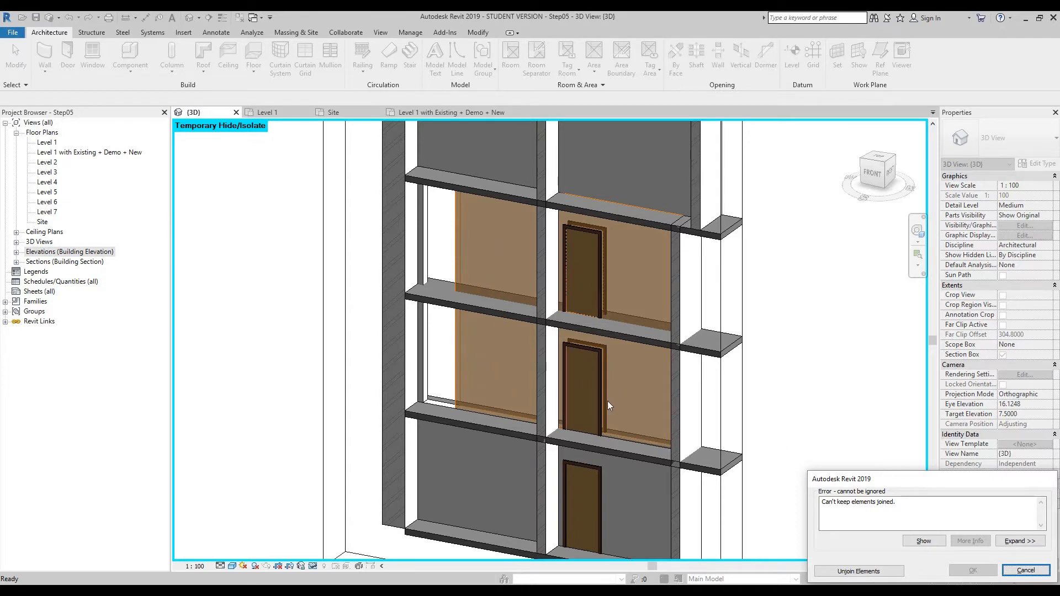
left_click(859, 572)
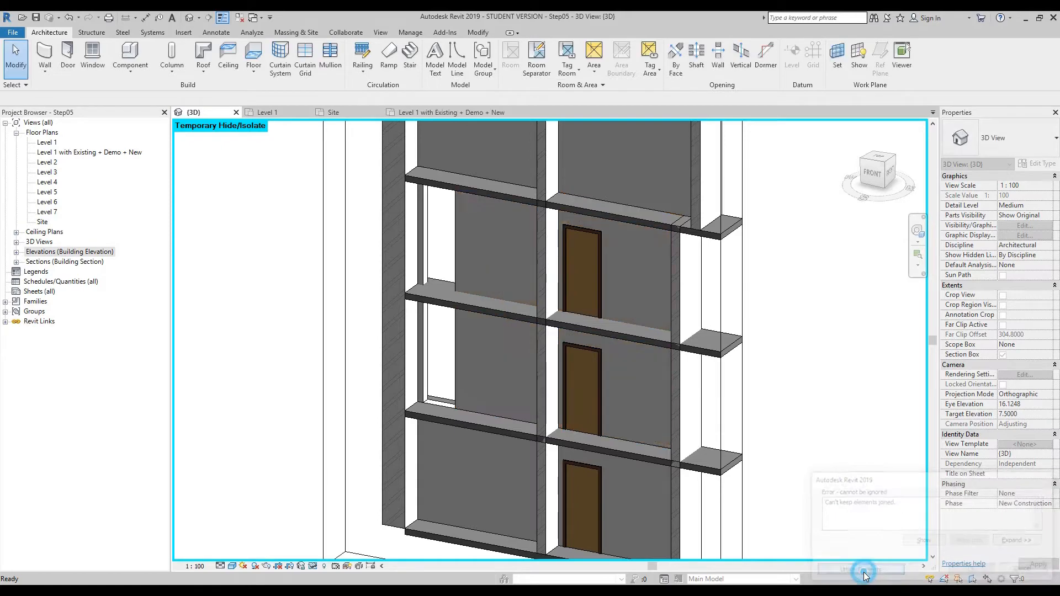
left_click(478, 269)
key("Delete")
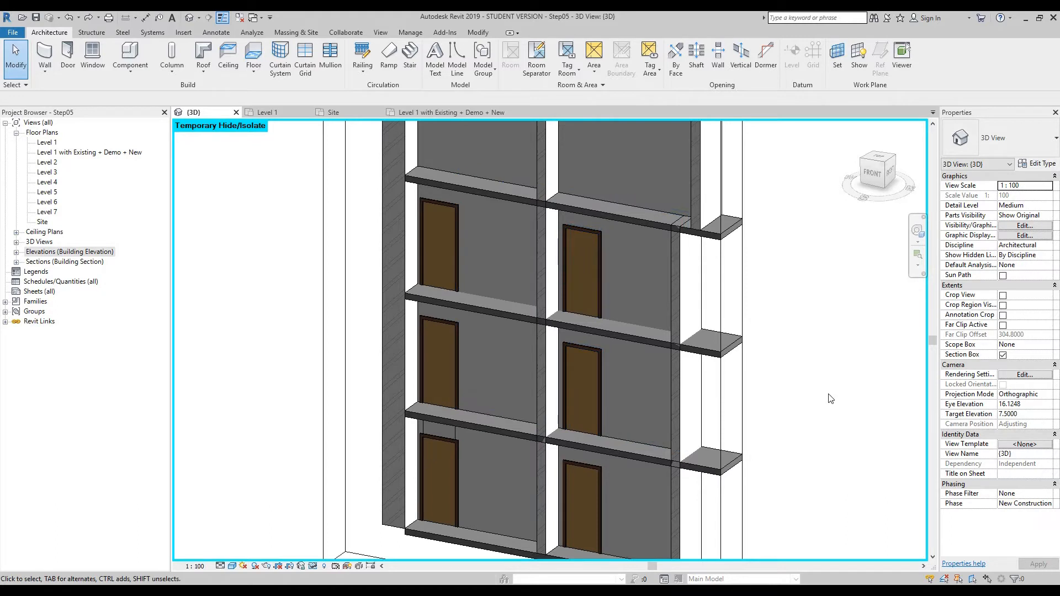
Step: Delete the three stacked doors nearest the neighbouring building's outer wall
left_click_drag(433, 472, 446, 374)
left_click(438, 260, "ctrl")
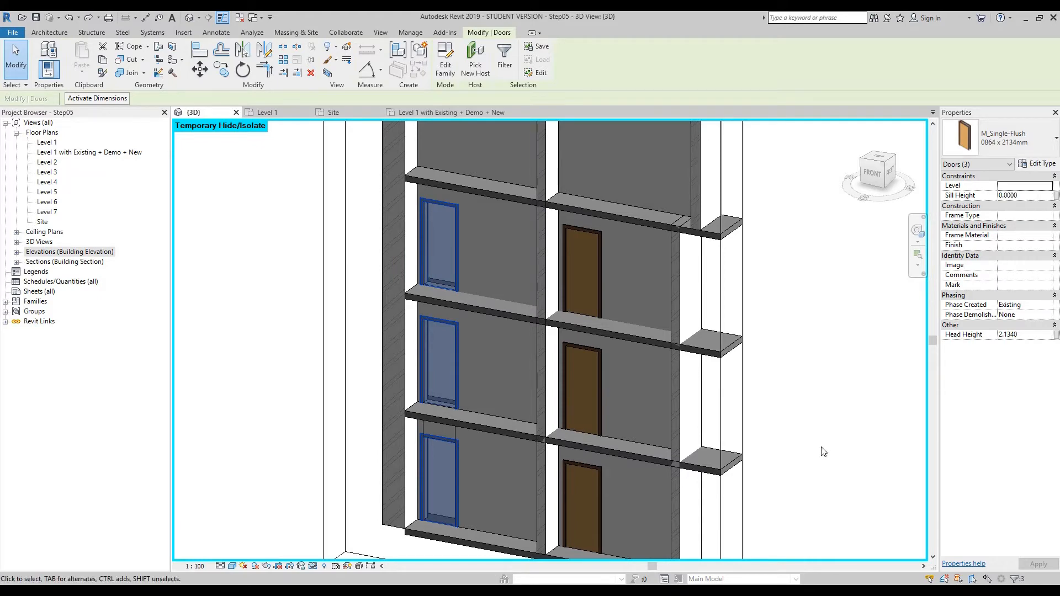
key("Delete")
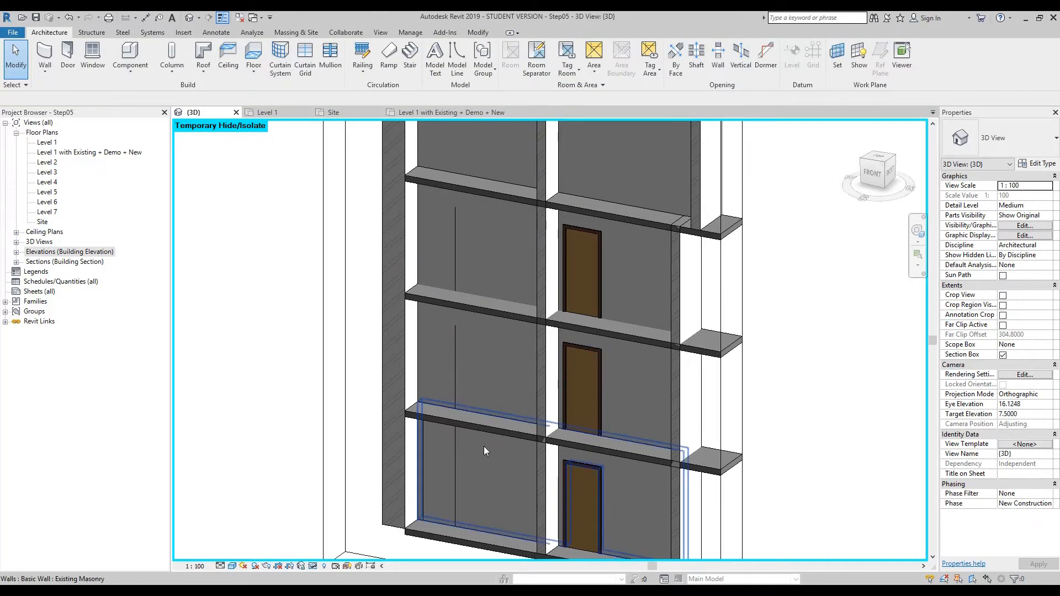
Step: Delete the short wall piece spanning Level 1 to Level 4 where those doors stood, unjoining the elements to resolve the error
left_click(442, 381)
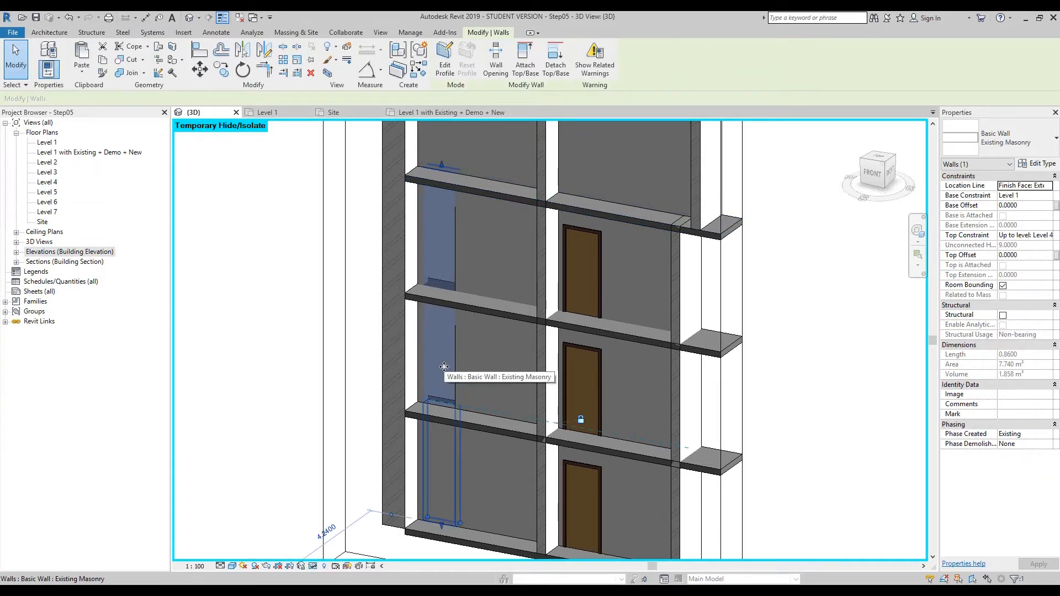
key("Delete")
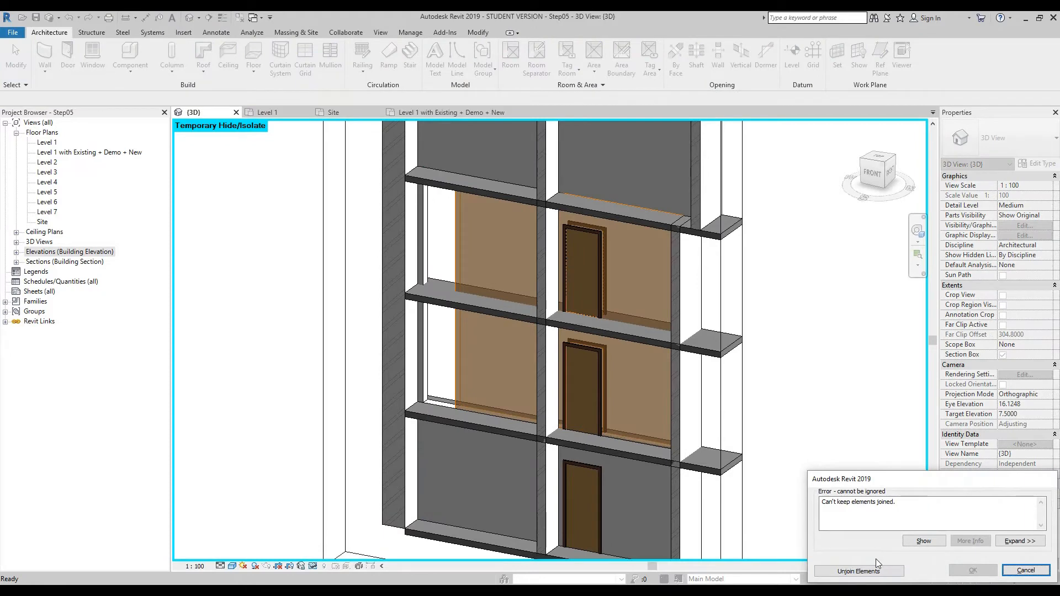
left_click(865, 574)
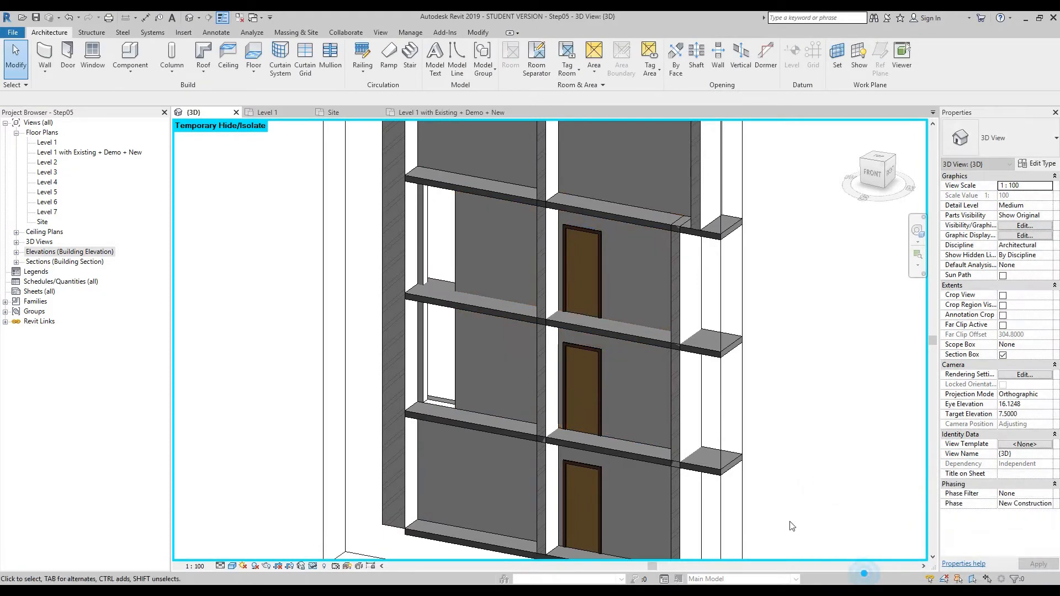
Step: Delete the narrow wall stub spanning Level 2 to Level 4 beside the neighbouring building's outer wall, unjoining the elements
left_click(466, 370)
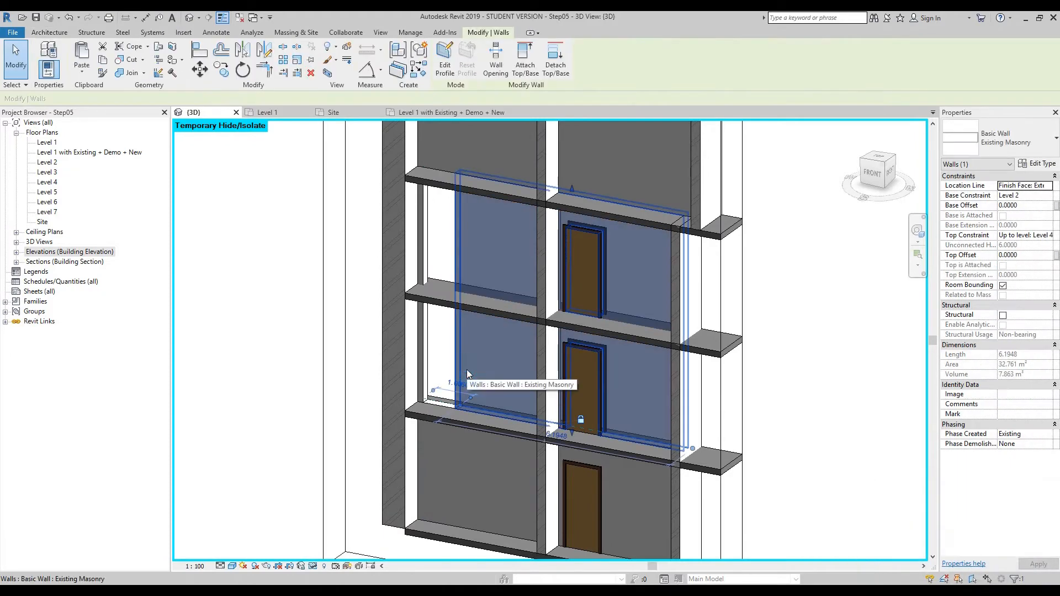
left_click(427, 223)
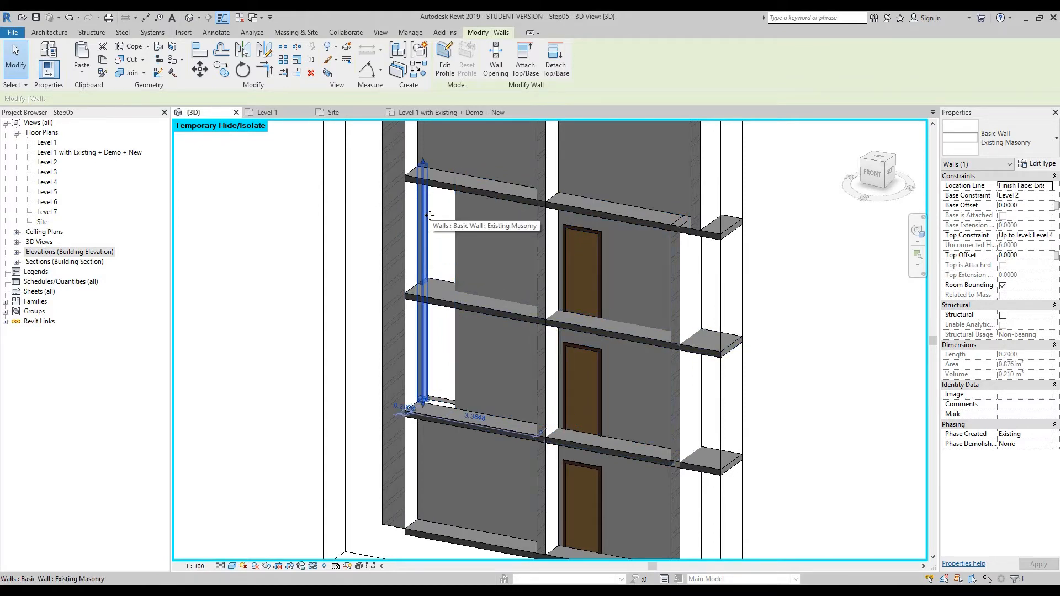
key("Delete")
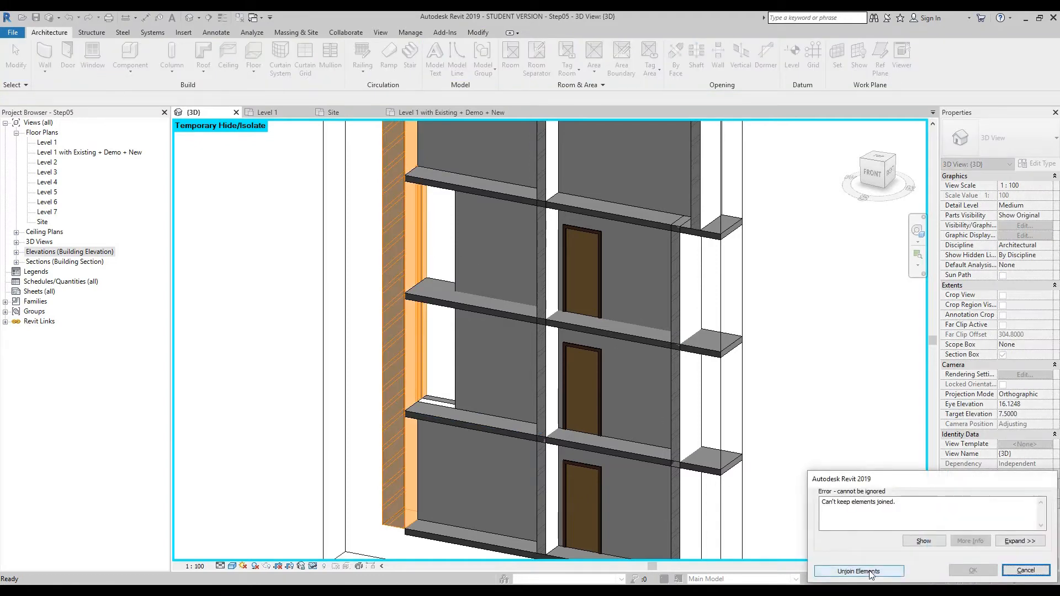
left_click(859, 571)
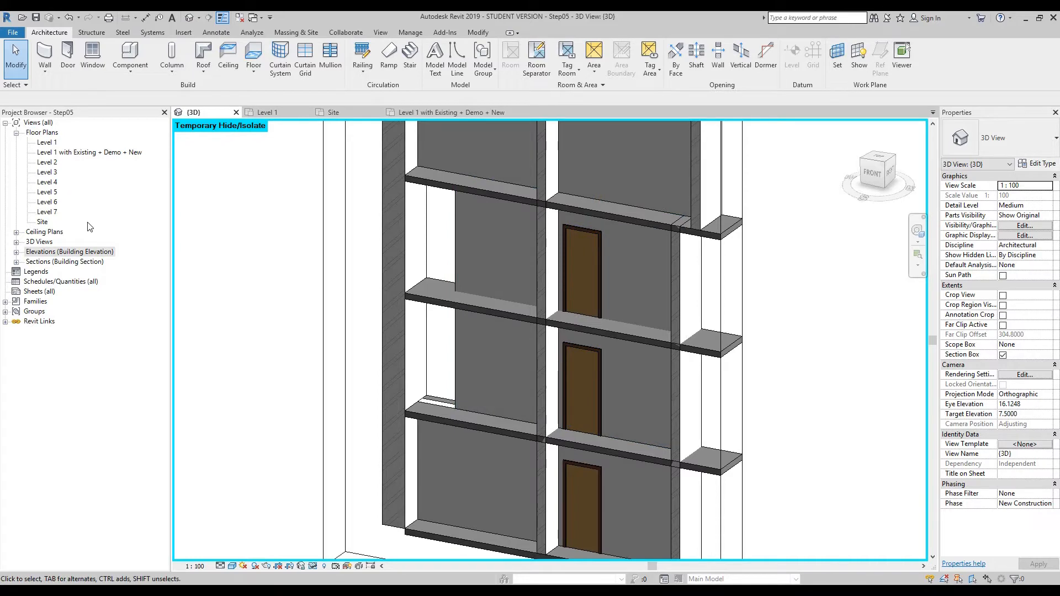
Step: In the Level 2 plan, stretch the existing masonry partition across the gap to the neighbouring building's outer wall, unjoining the elements, and close the plan
double_click(49, 162)
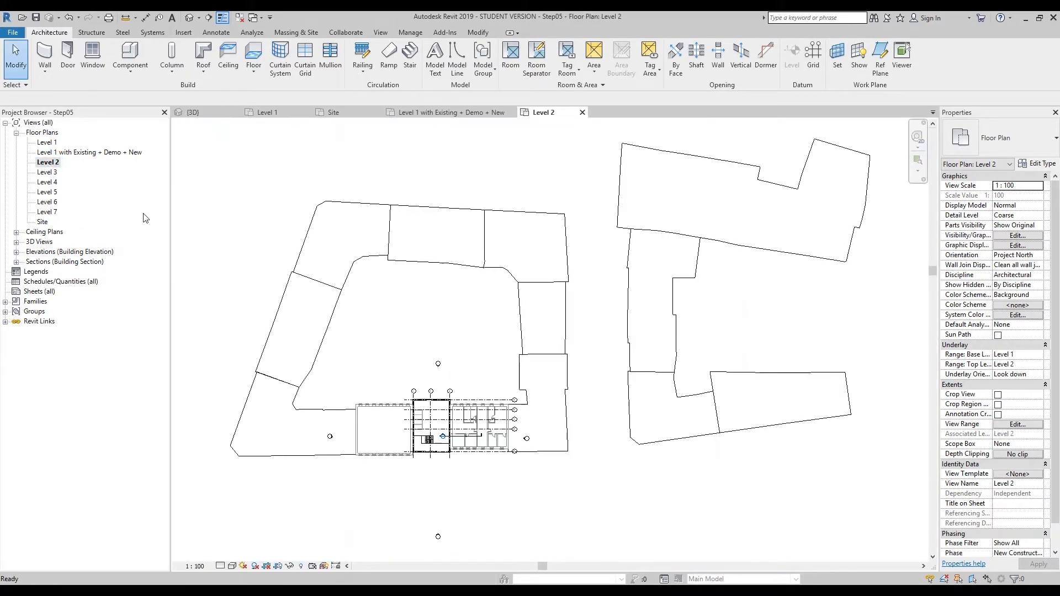
scroll(477, 427, "up", 5)
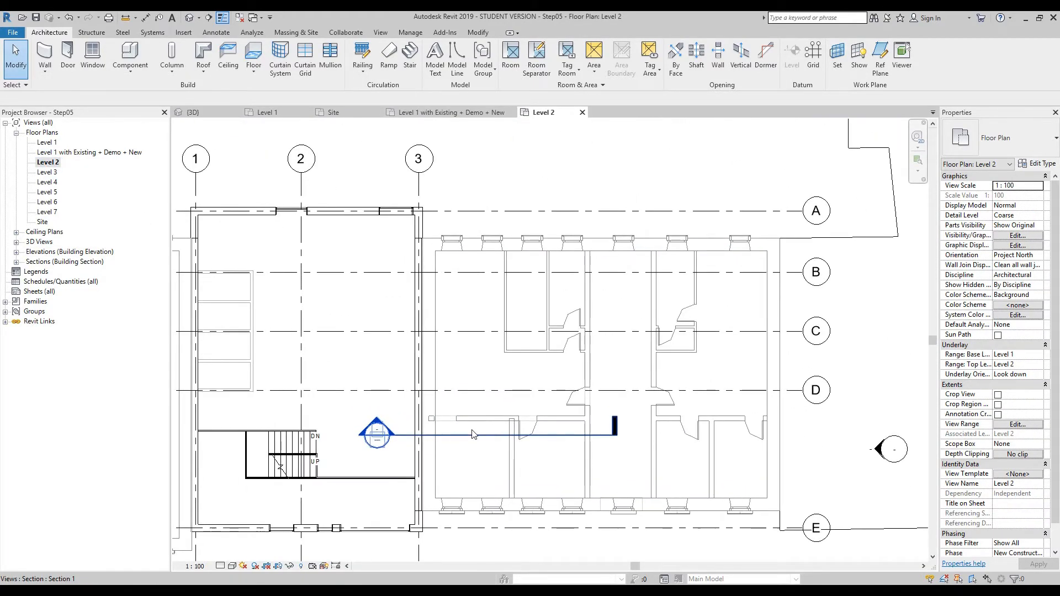
left_click(461, 427)
scroll(461, 427, "up", 1)
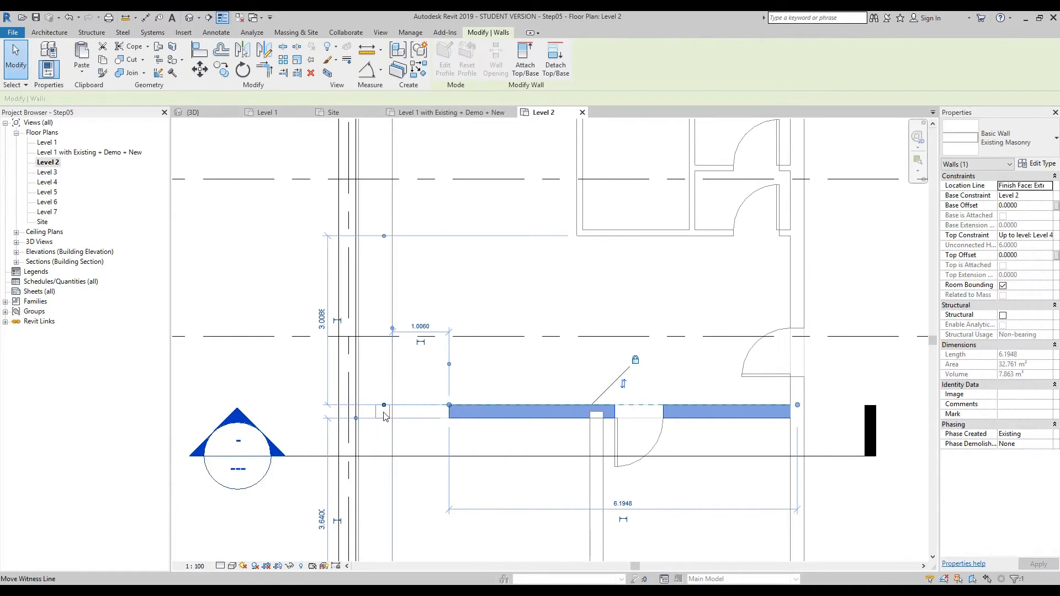
left_click(382, 420)
scroll(383, 421, "up", 1)
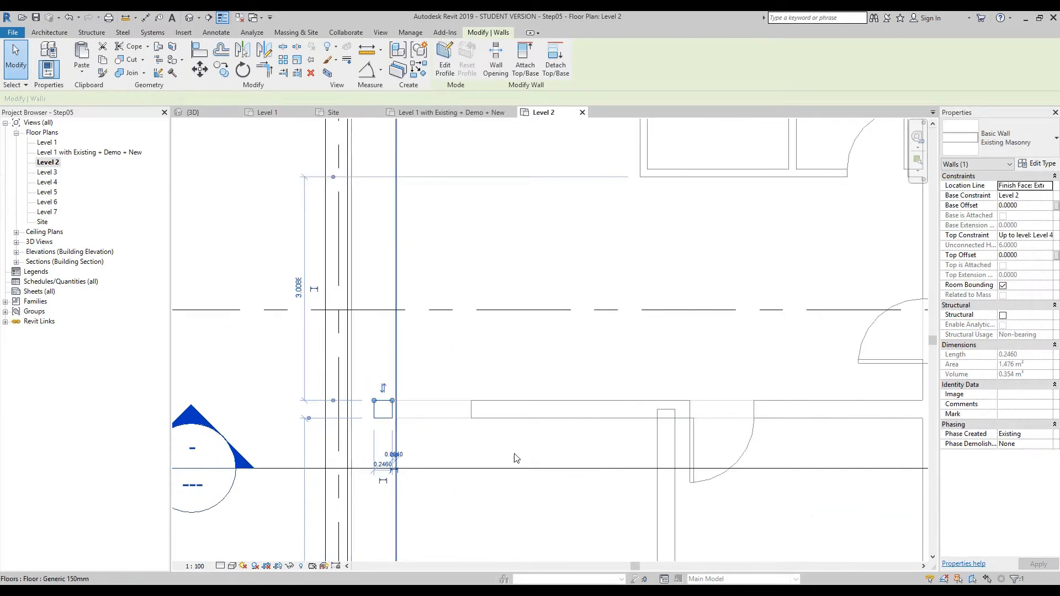
key("Escape")
left_click(499, 420)
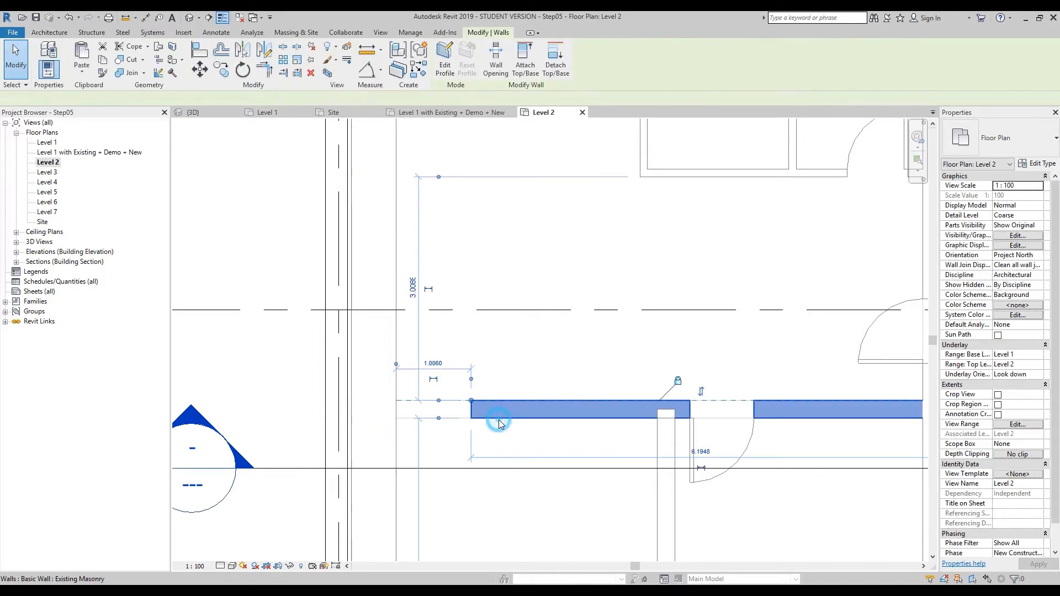
left_click_drag(471, 400, 374, 400)
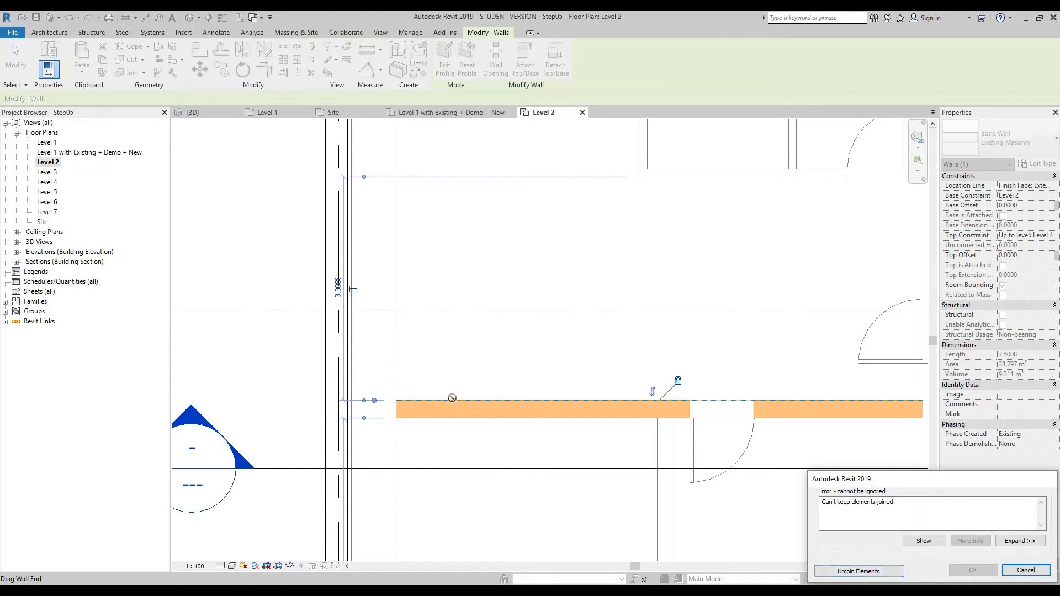
left_click(859, 571)
scroll(506, 423, "down", 2)
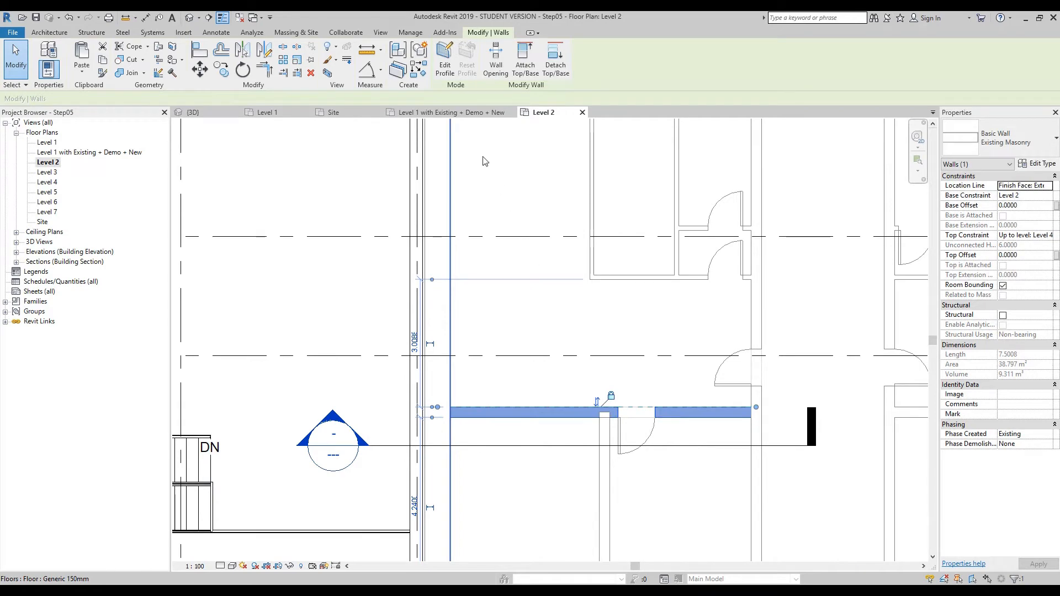
left_click(582, 112)
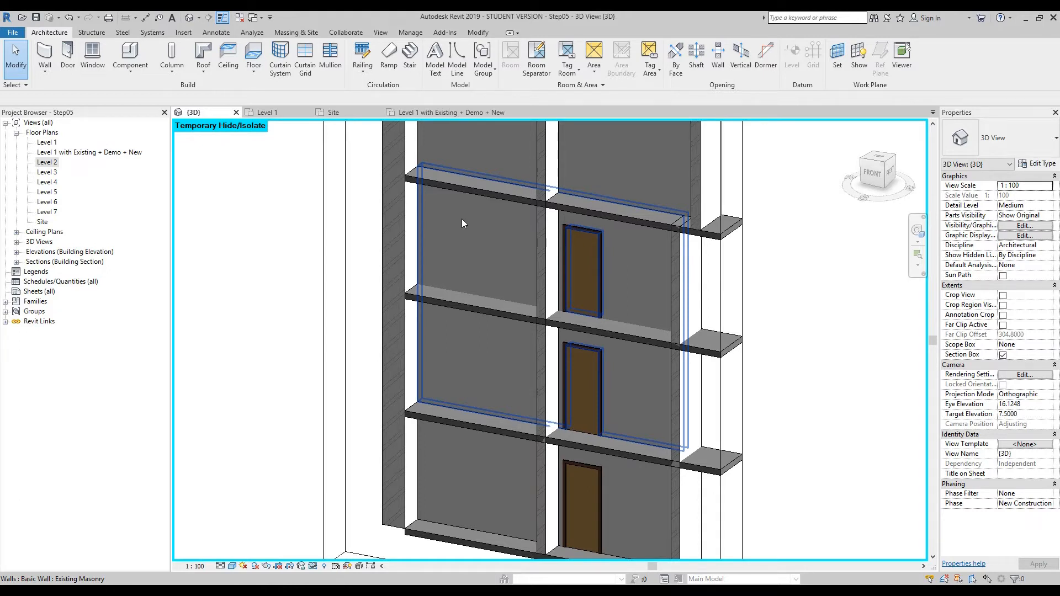
Step: Paste the copied doors into the rebuilt partition, aligned to the same place
left_click(477, 33)
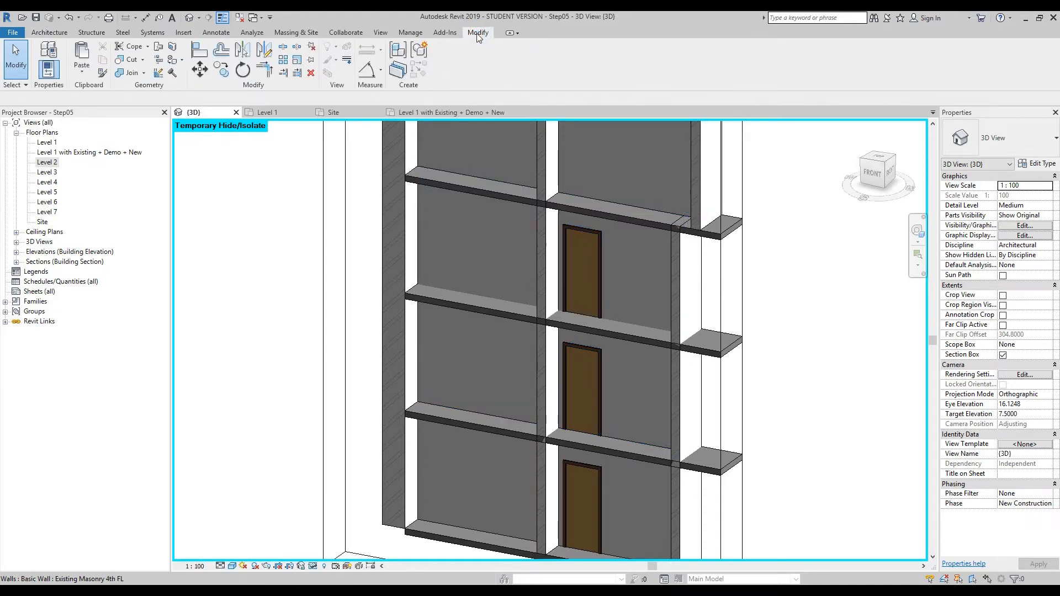
left_click(85, 76)
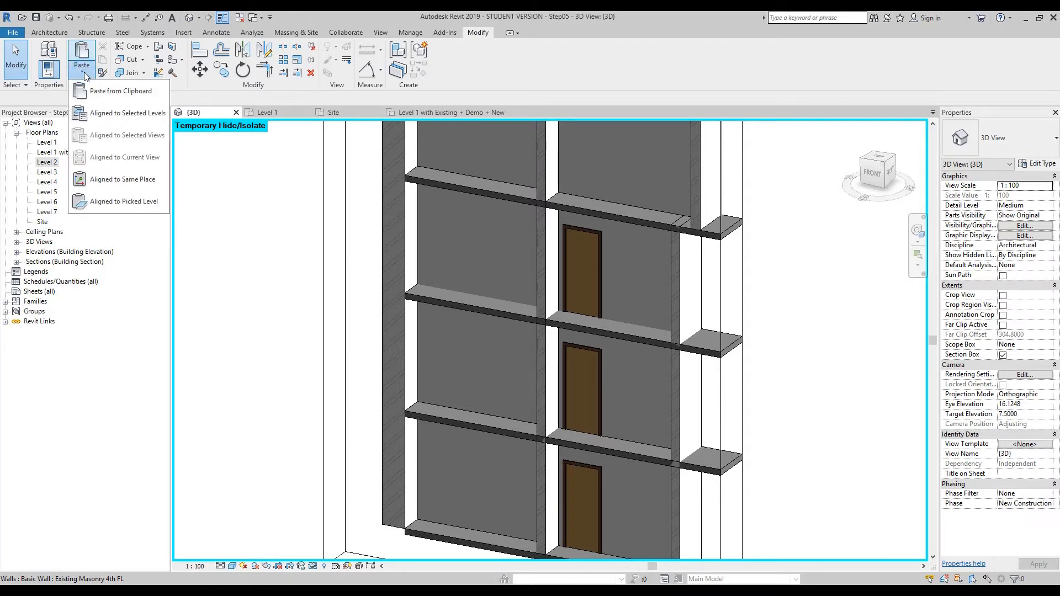
left_click(123, 180)
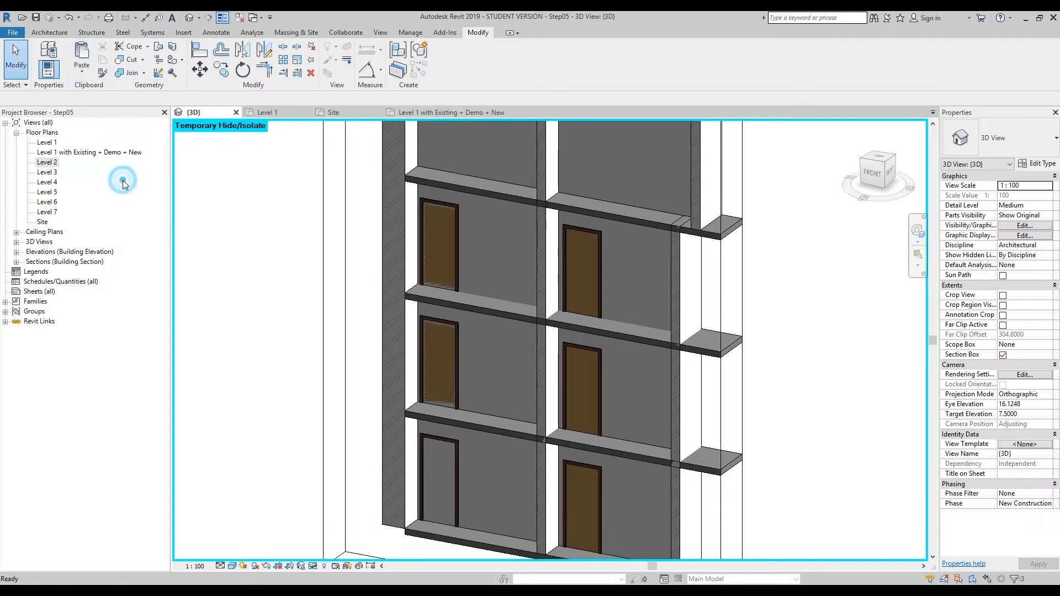
key("Escape")
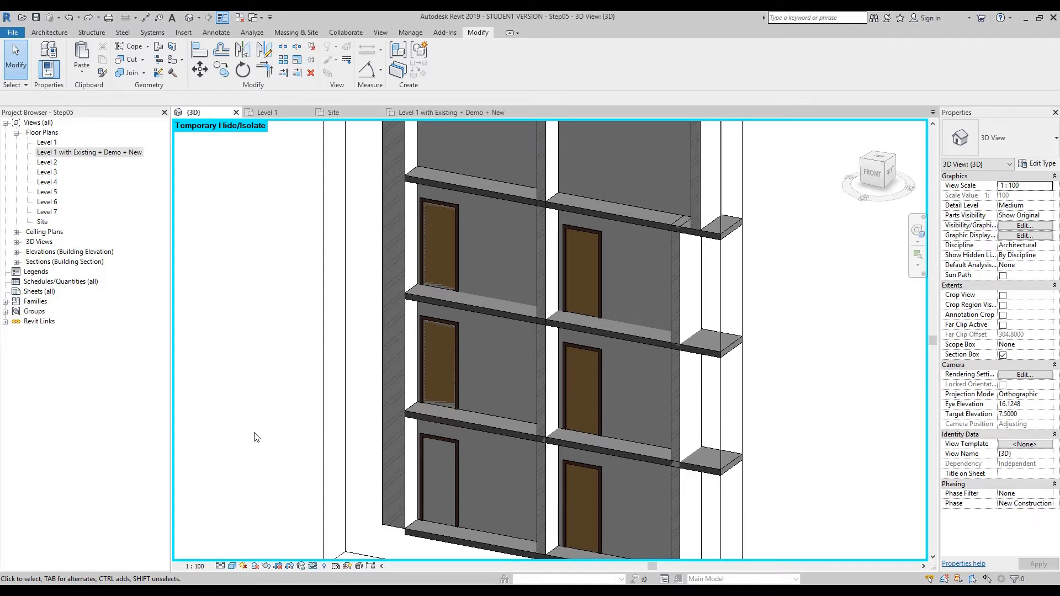
Step: Set Phase Created to Existing for the three pasted doors, checking the phase of the adjacent Level 1 door and wall
left_click(578, 518)
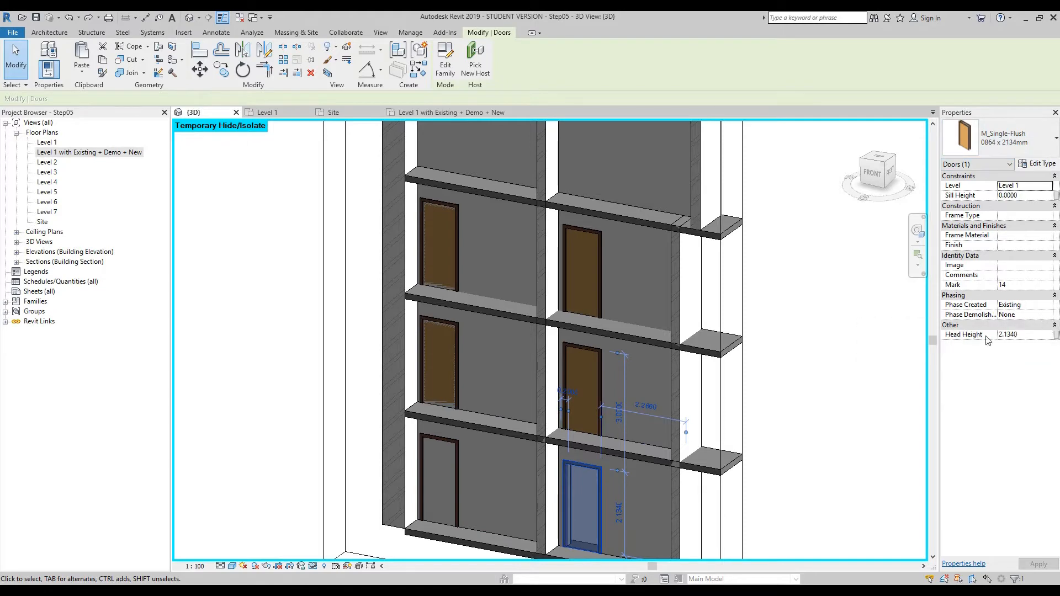
left_click(848, 411)
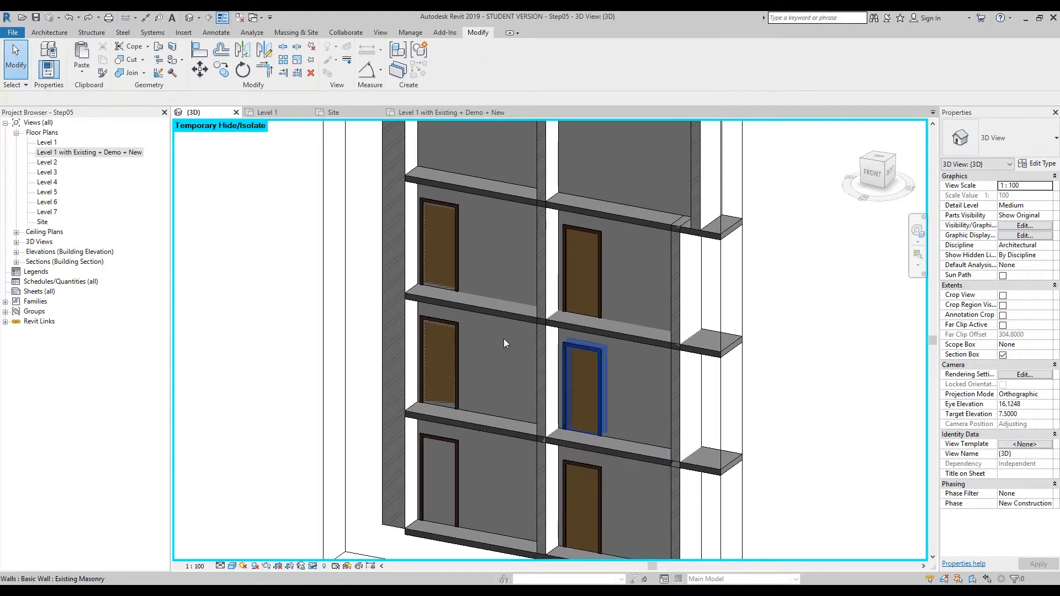
left_click(448, 491)
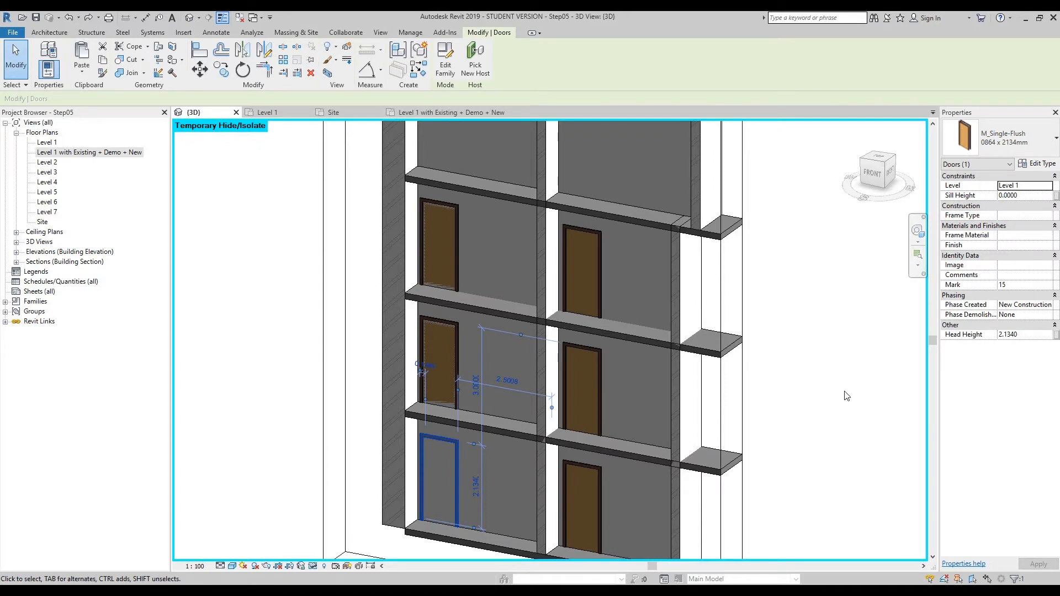
left_click(441, 373, "ctrl")
left_click(447, 251, "ctrl")
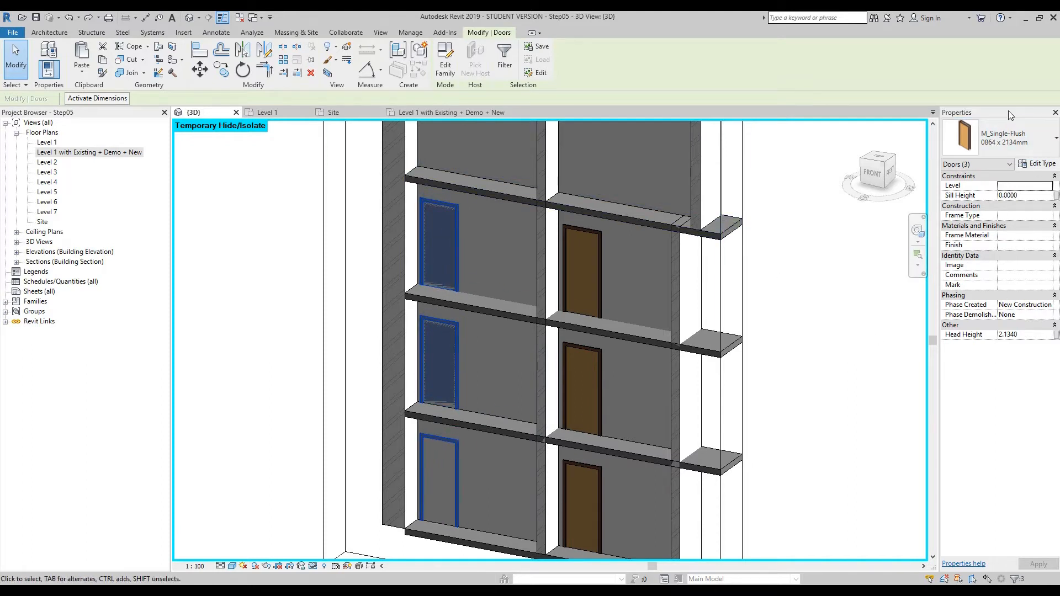
left_click(1051, 308)
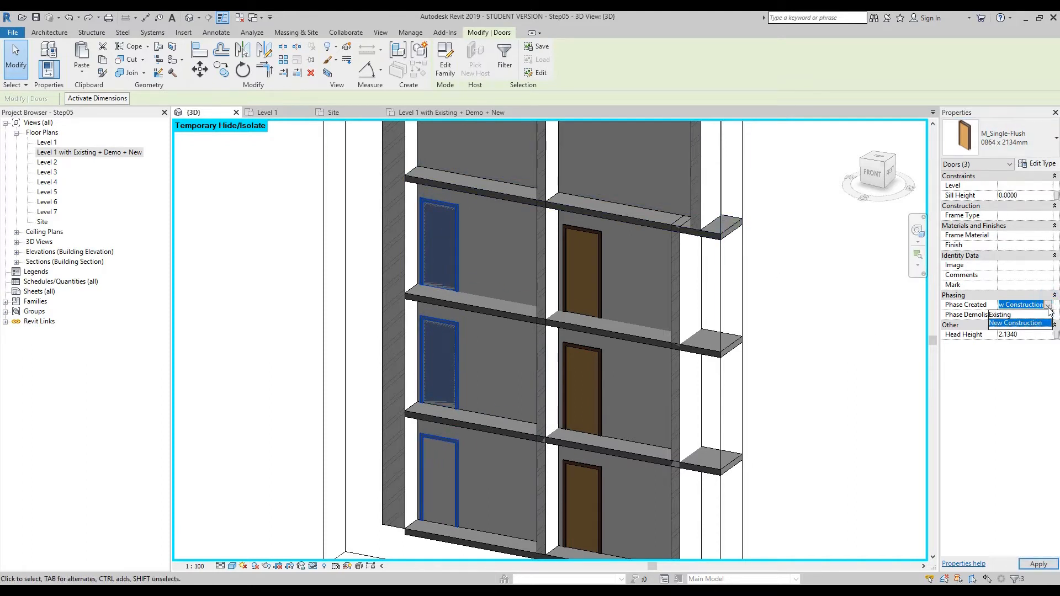
left_click(1019, 316)
left_click(799, 485)
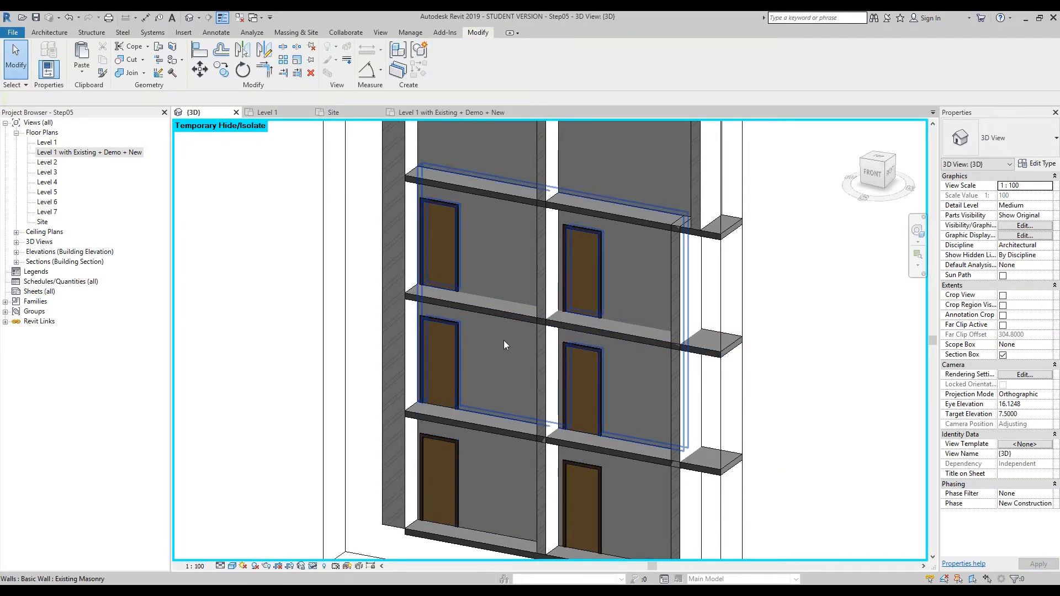
left_click(498, 469)
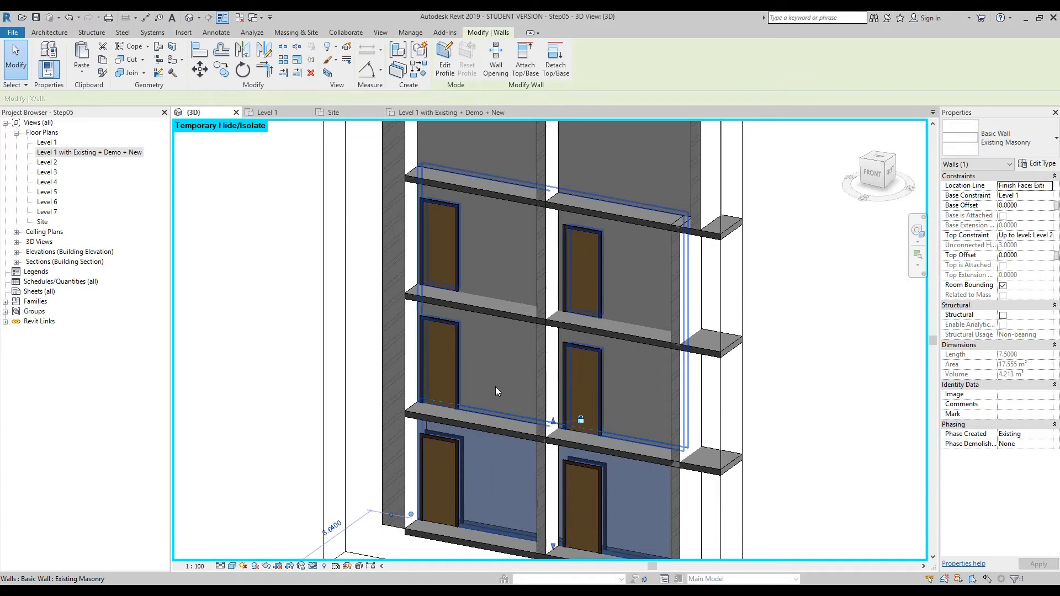
left_click(797, 444)
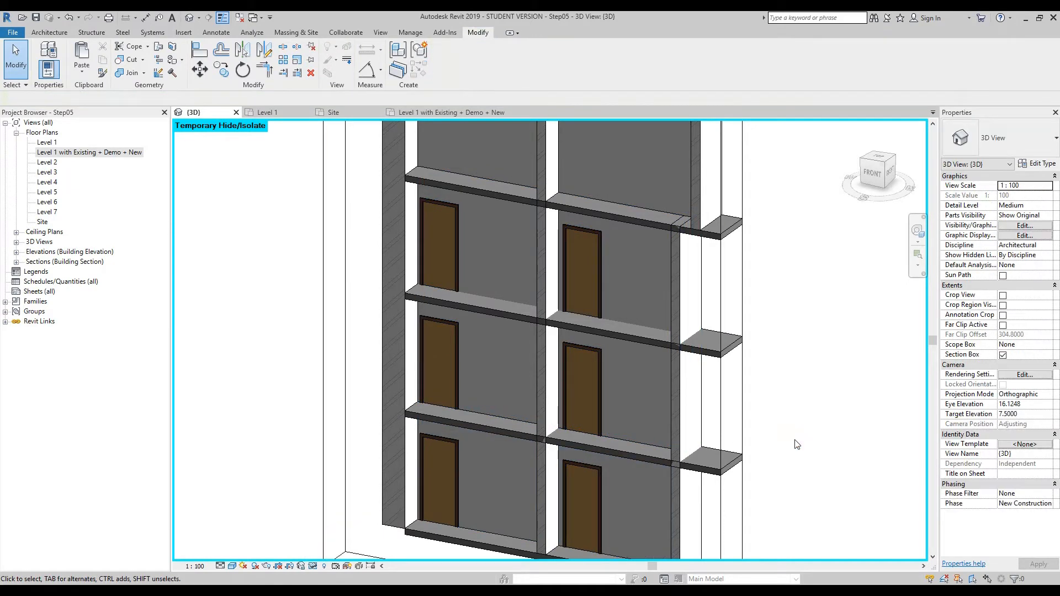
Step: In the Level 1 with Existing + Demo + New plan, demolish the walls enclosing the small rooms around grids B and C, nearest the adjoining new building
left_click(439, 111)
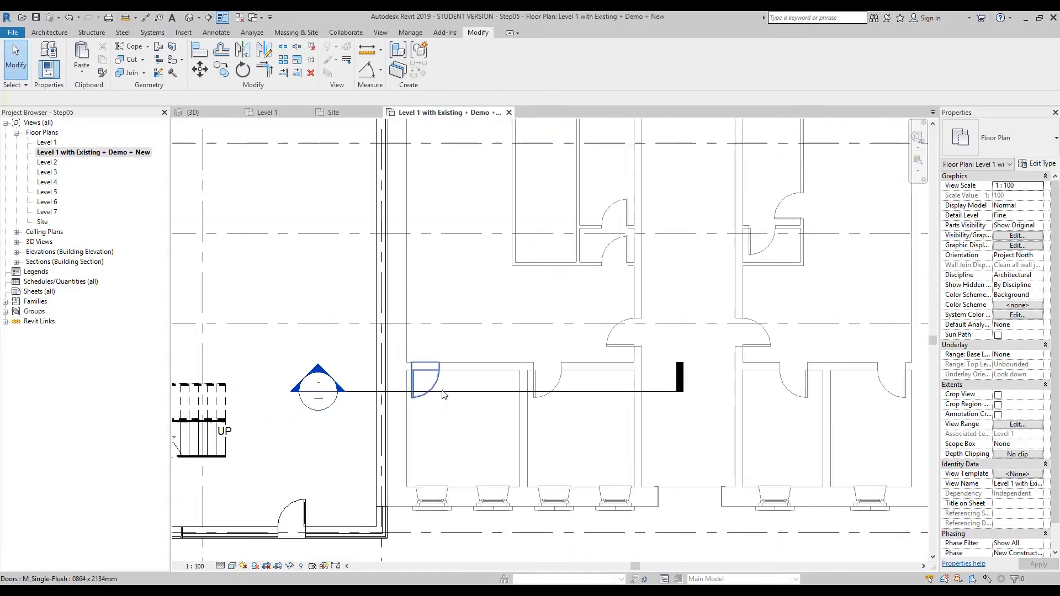
middle_click_drag(512, 300, 462, 325)
scroll(462, 322, "down", 1)
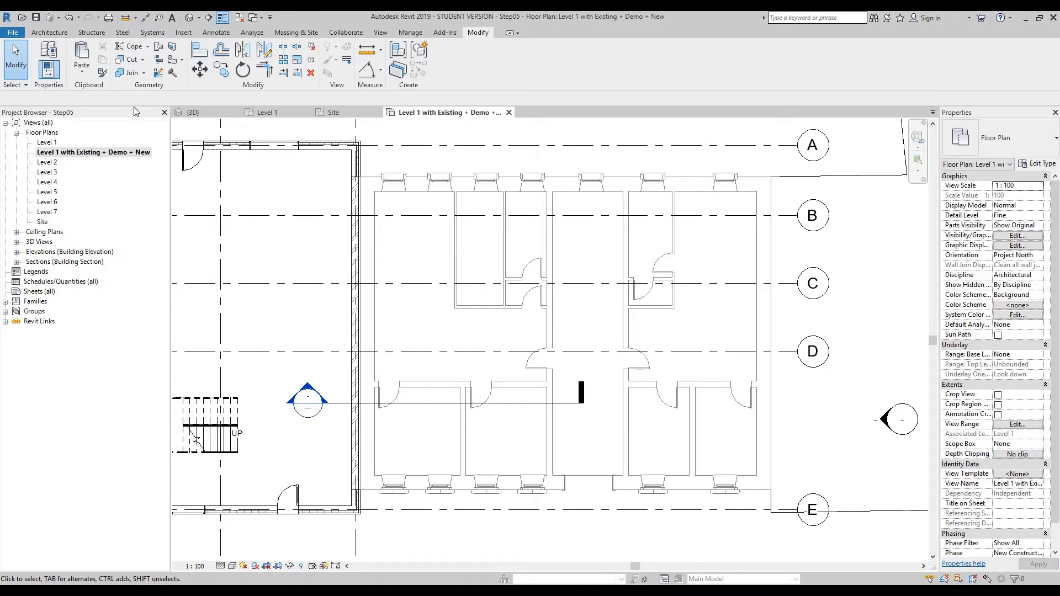
left_click(173, 74)
scroll(469, 339, "up", 2)
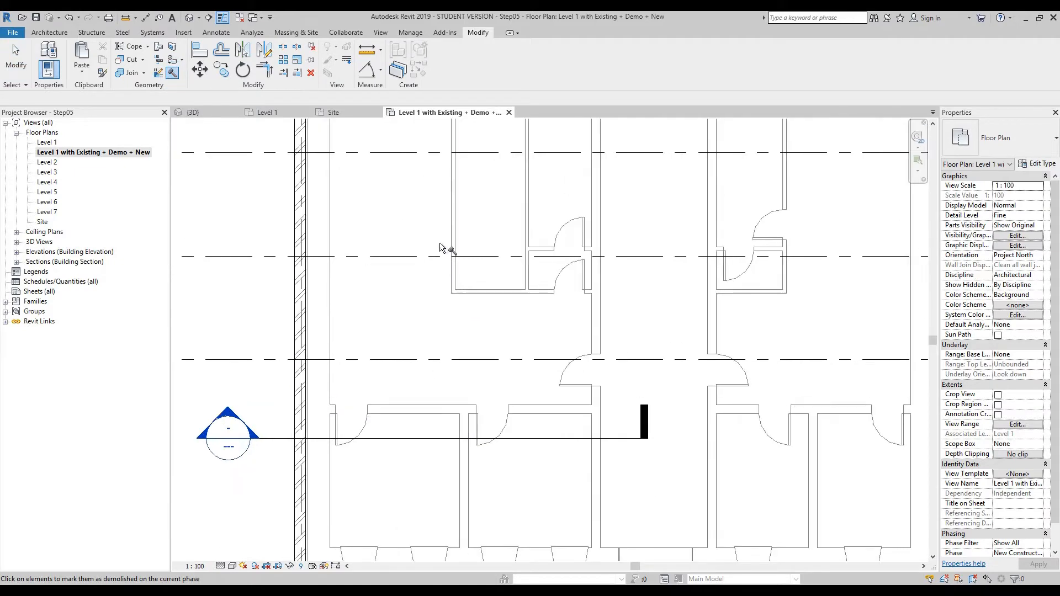
middle_click_drag(462, 235, 451, 280)
left_click(442, 272)
left_click(475, 322)
left_click(510, 238)
left_click(519, 286)
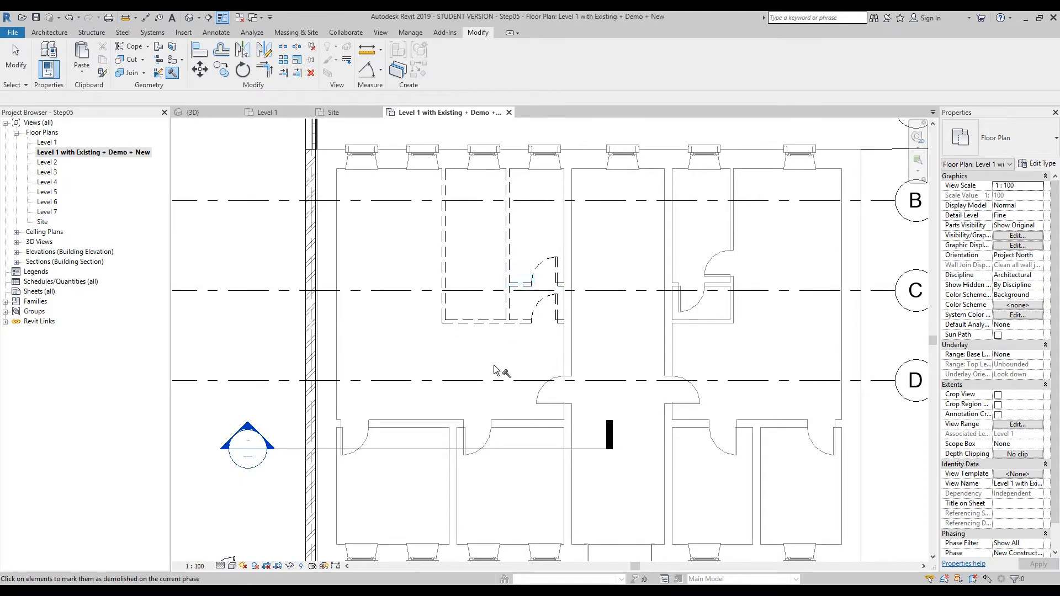
Step: Demolish the partition with two doors below grid D and the wall dividing the two rooms behind it
left_click(478, 436)
left_click(516, 422)
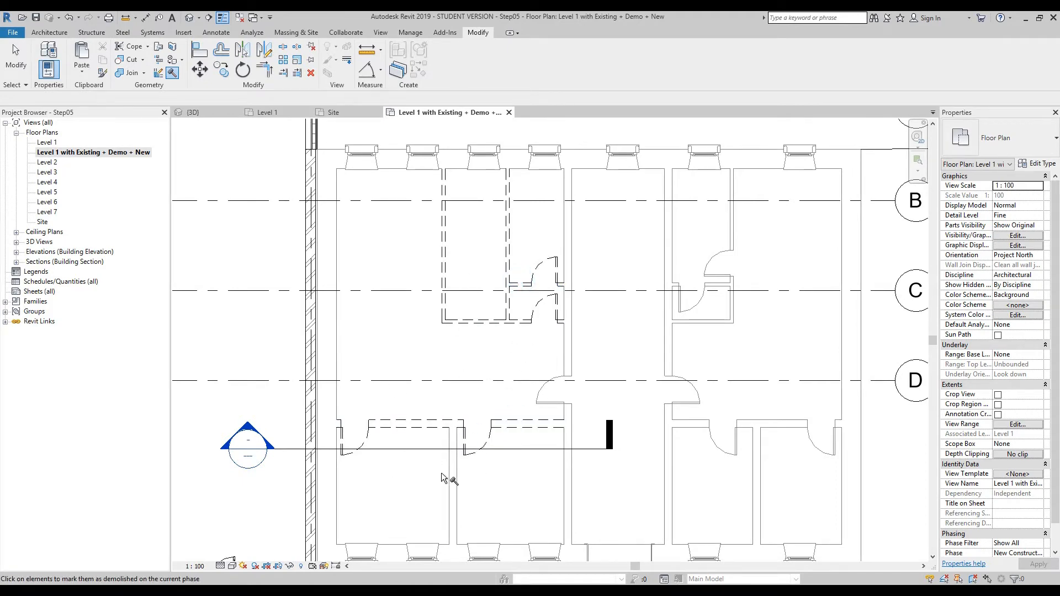
left_click(449, 481)
middle_click_drag(618, 453, 633, 417)
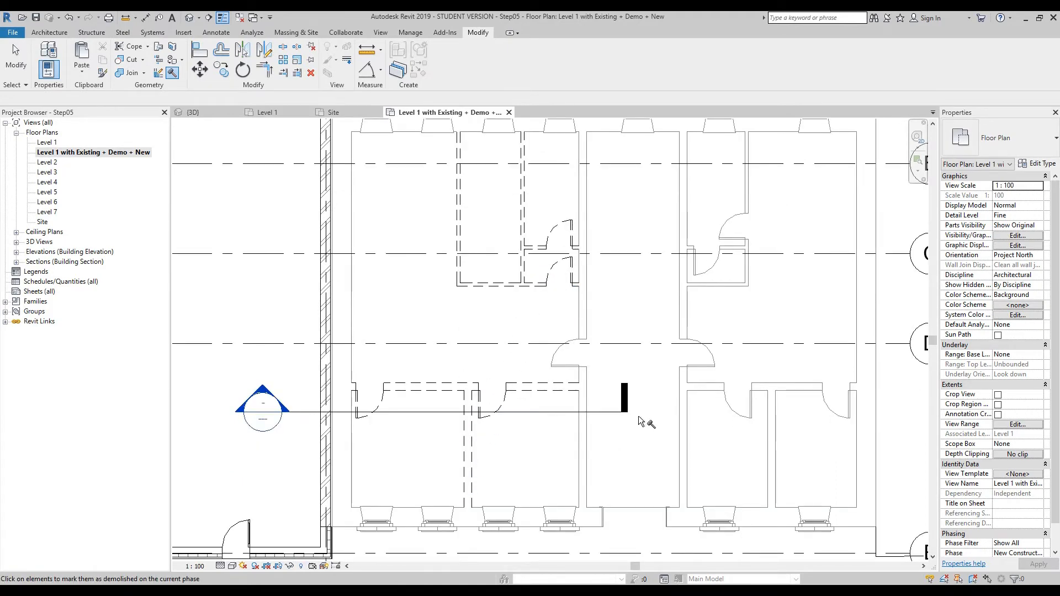
Step: Set the plan's phase filter to Show Previous + New
left_click(1004, 112)
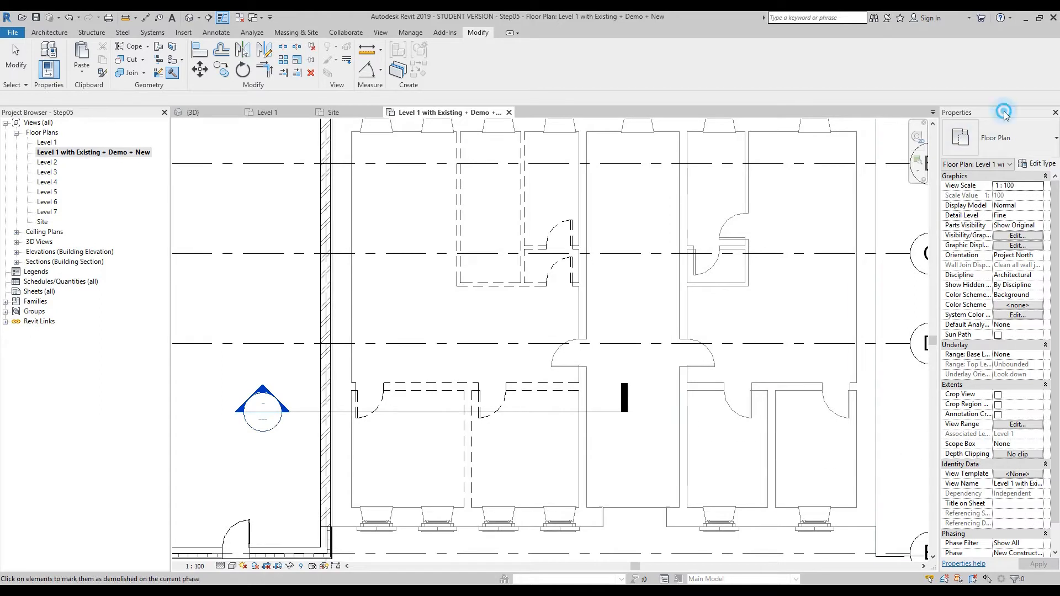
left_click_drag(1052, 226, 1052, 246)
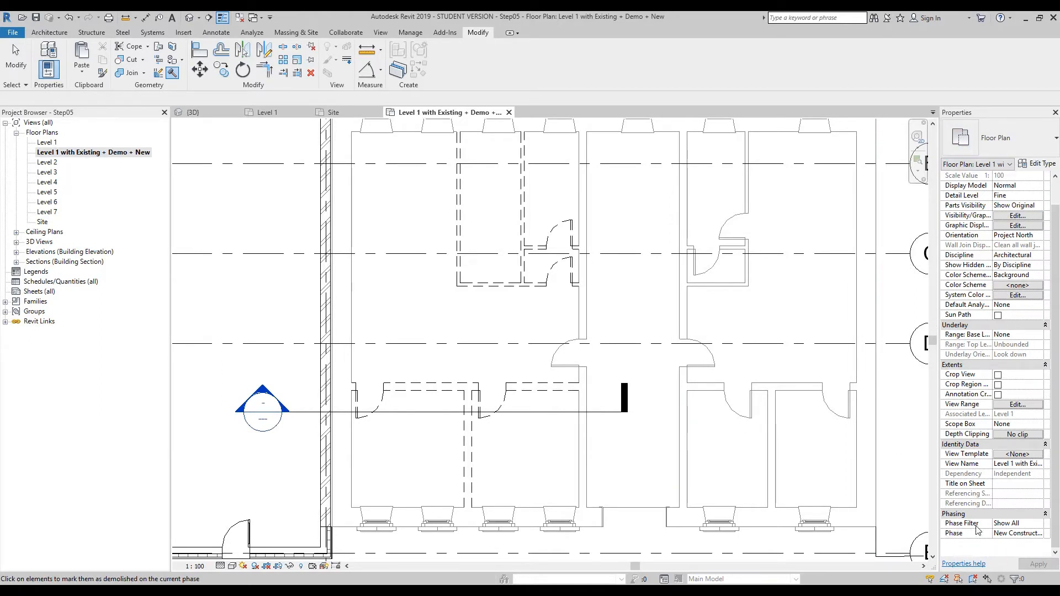
left_click(1037, 524)
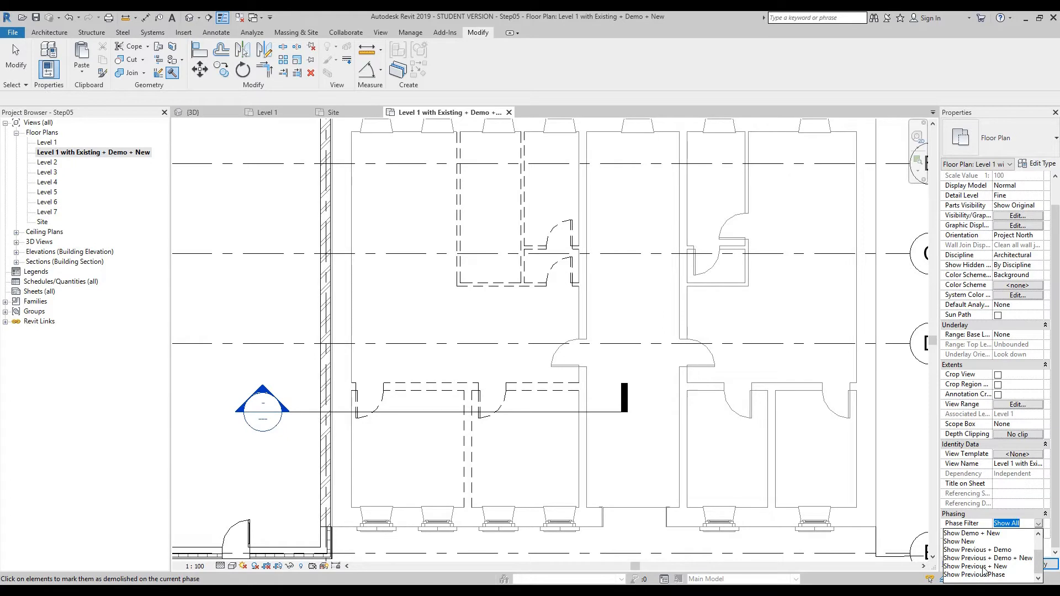
left_click(983, 566)
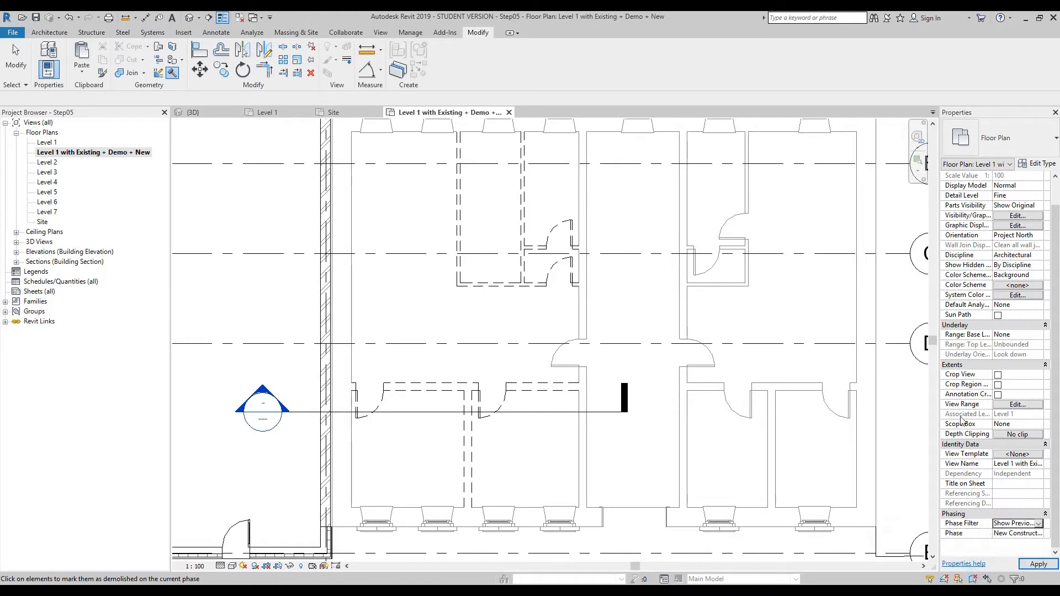
scroll(552, 287, "down", 2)
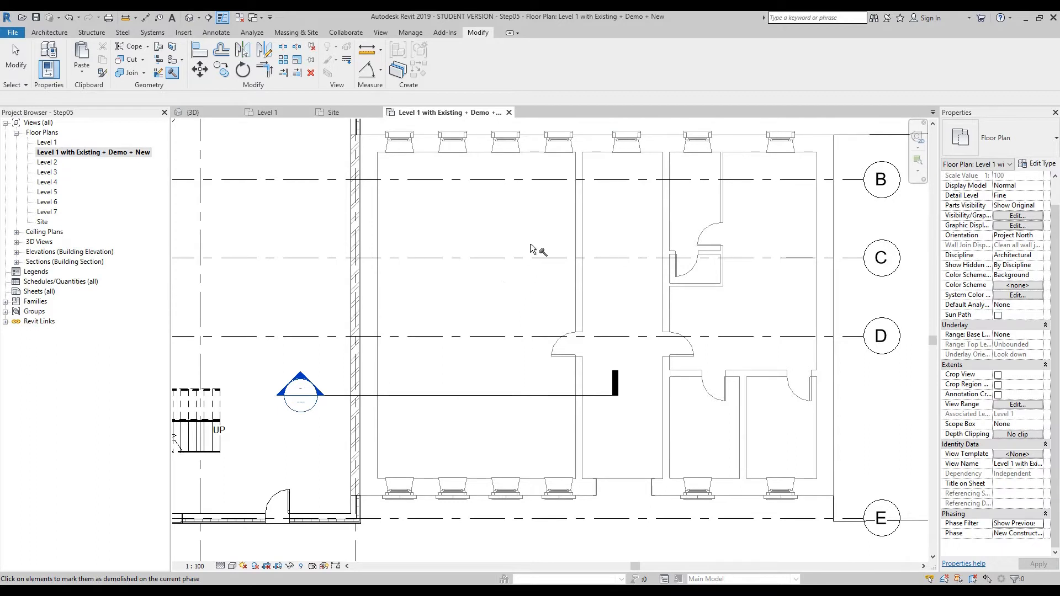
Step: Leave the Demolish tool and examine the filtered Level 1 plan and the phase filter choices available for it
middle_click_drag(487, 308, 501, 323)
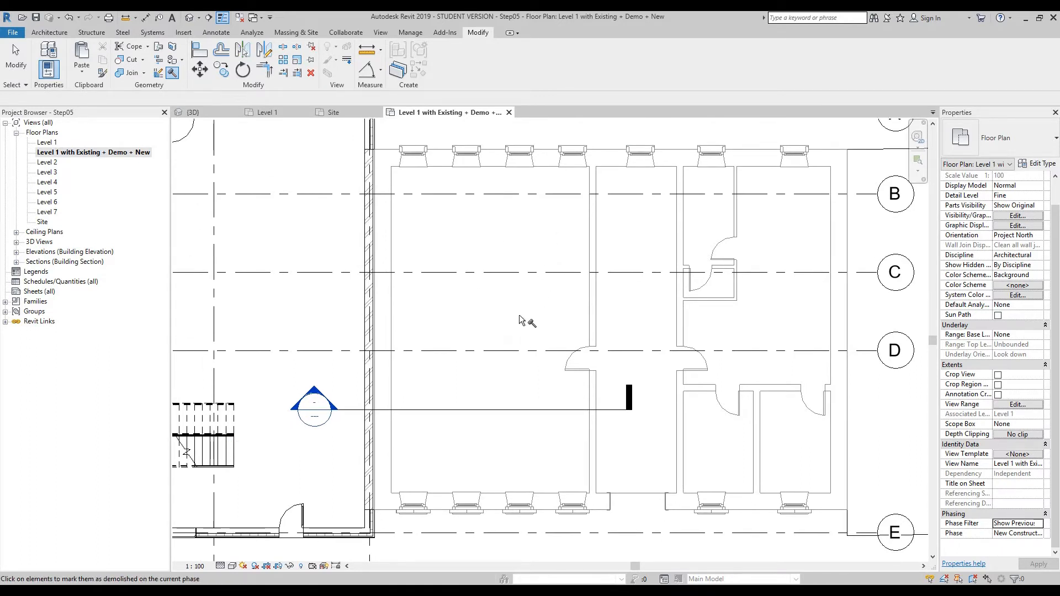
key("Escape")
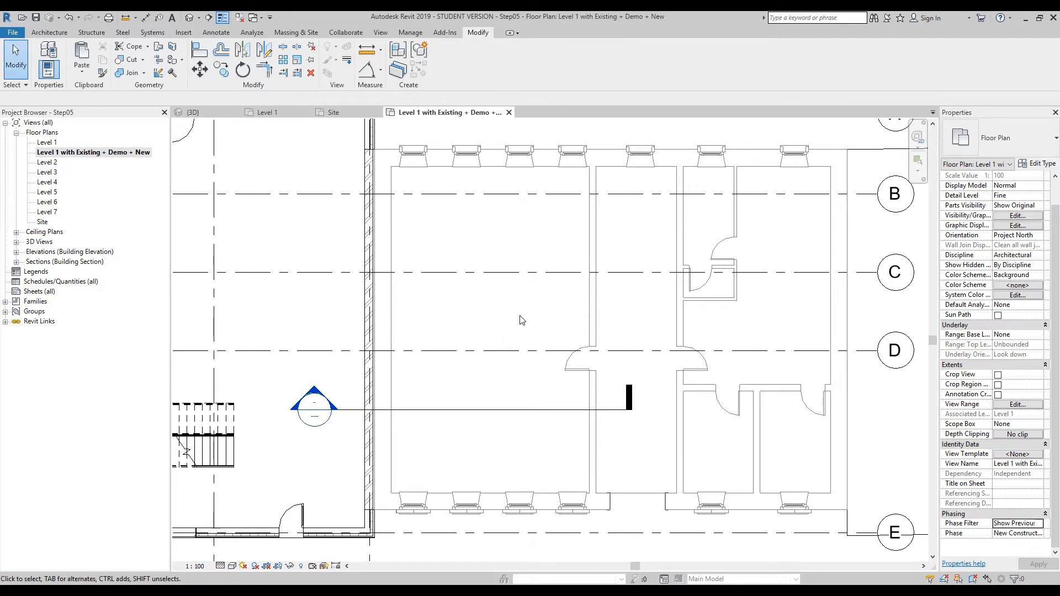
scroll(682, 370, "down", 2)
scroll(887, 356, "up", 4)
scroll(887, 356, "down", 2)
scroll(594, 367, "up", 2)
middle_click_drag(600, 372, 658, 373)
scroll(572, 365, "down", 1)
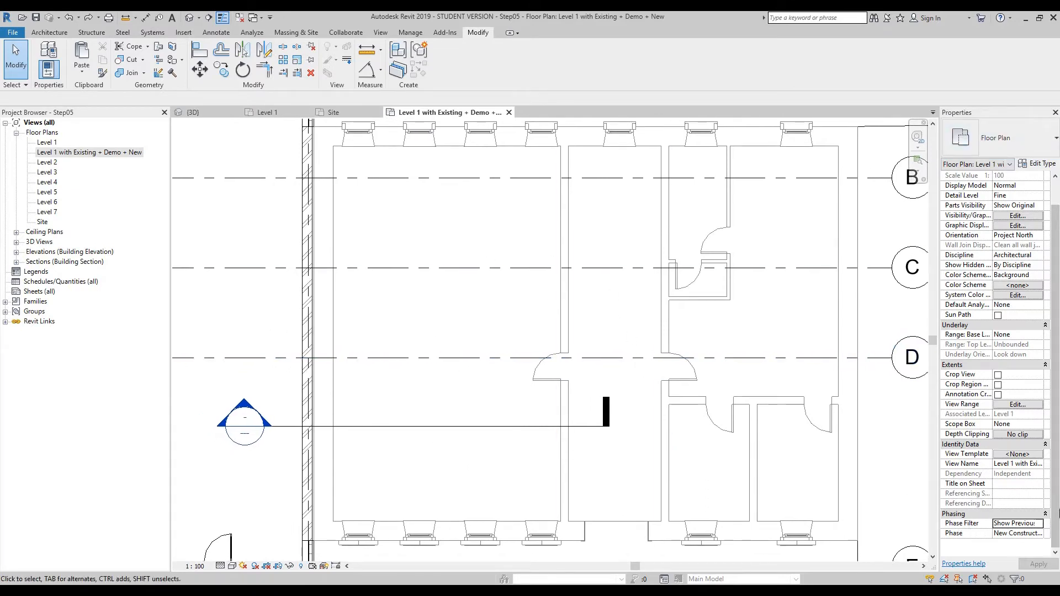
left_click(1040, 524)
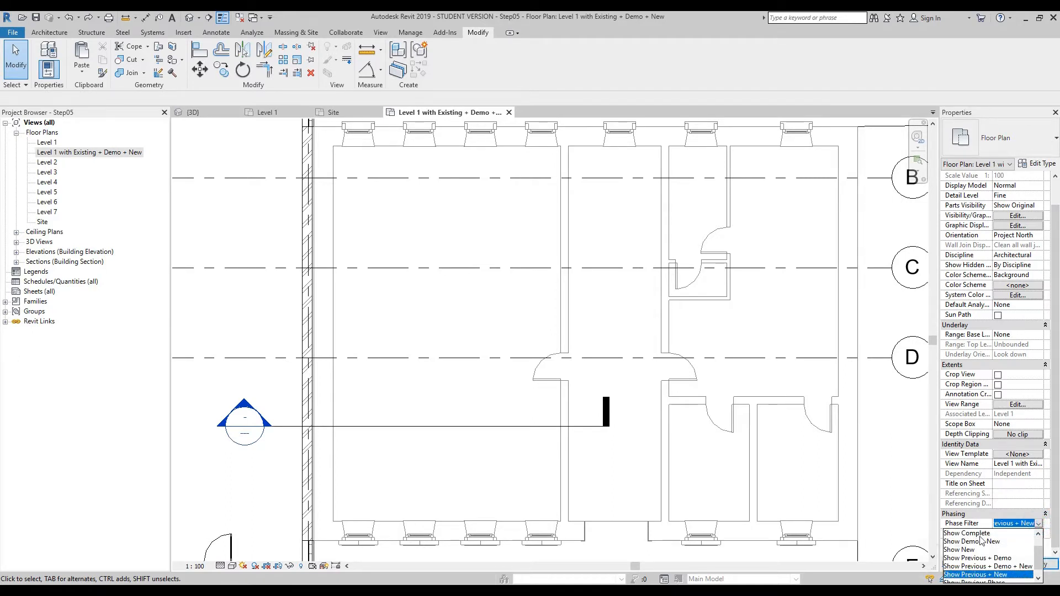
left_click(523, 341)
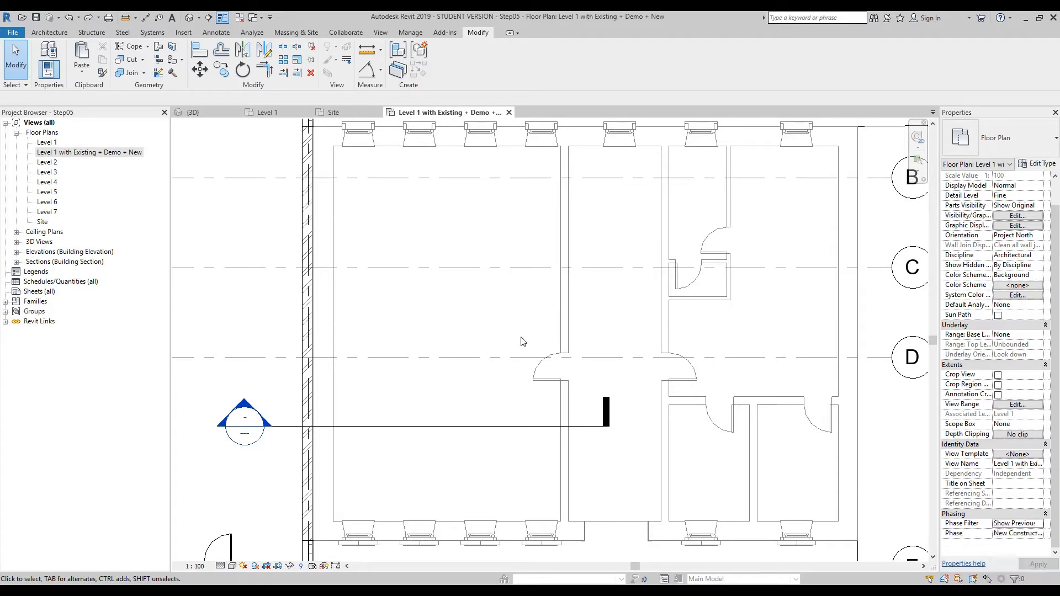
Step: Open the project's Phasing settings and review the project phases and how each phase filter treats new, existing, demolished and temporary elements
left_click(410, 33)
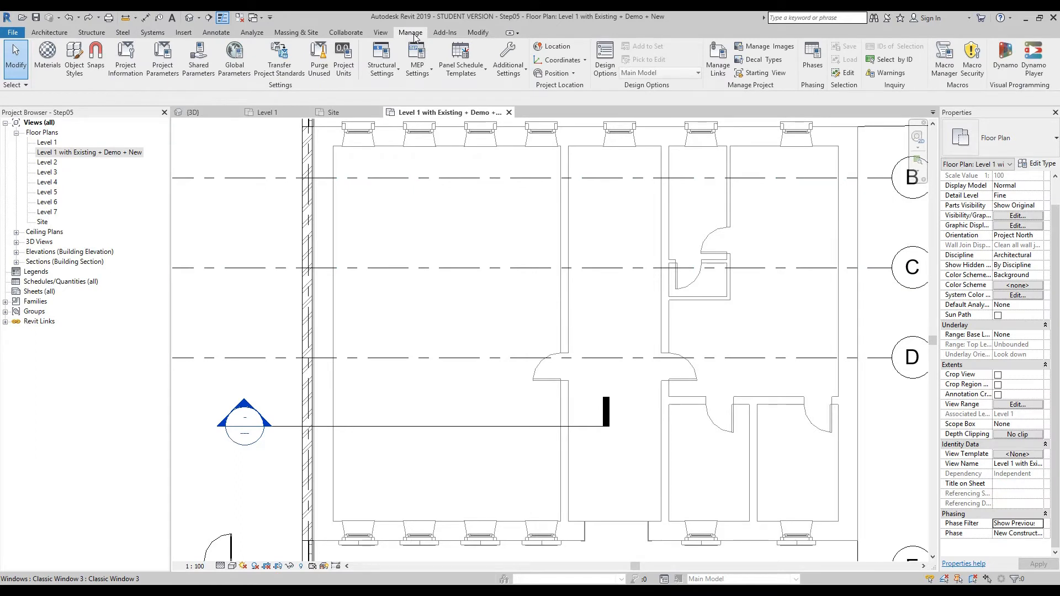
left_click(813, 66)
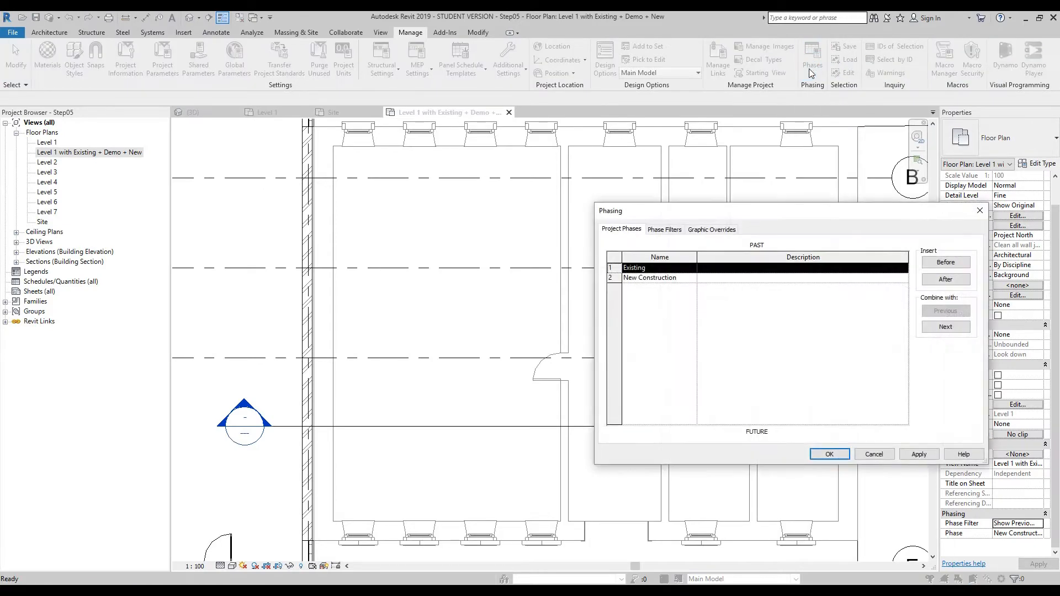
left_click_drag(642, 176, 540, 167)
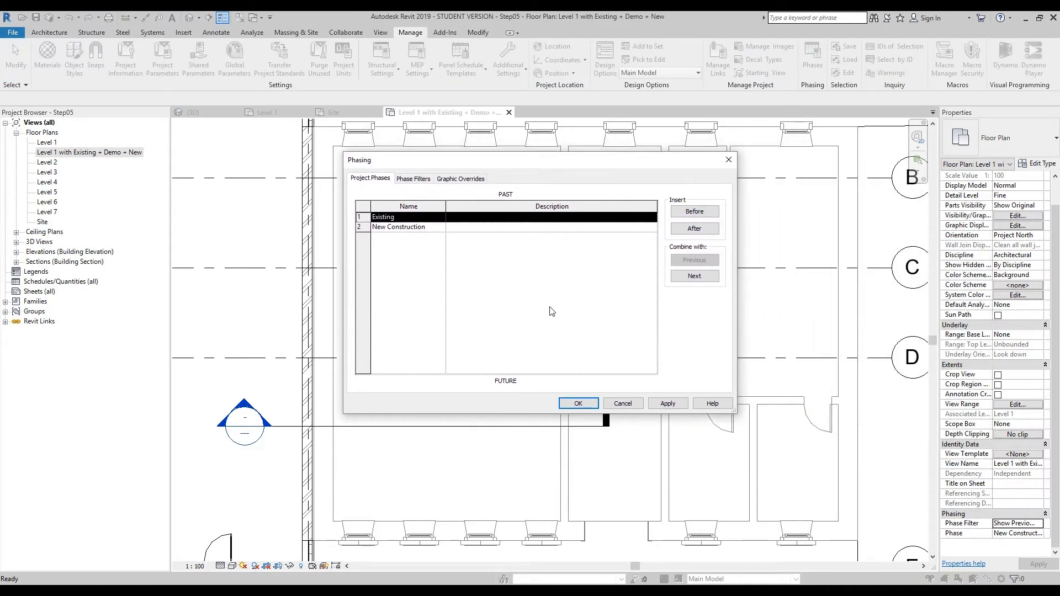
left_click(511, 222)
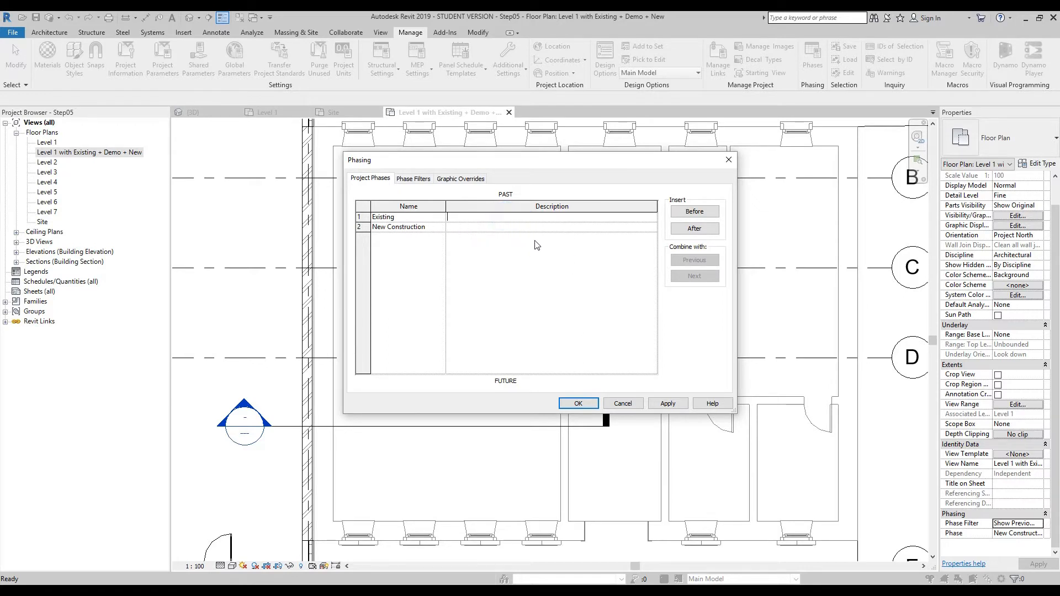
left_click(510, 228)
left_click(413, 179)
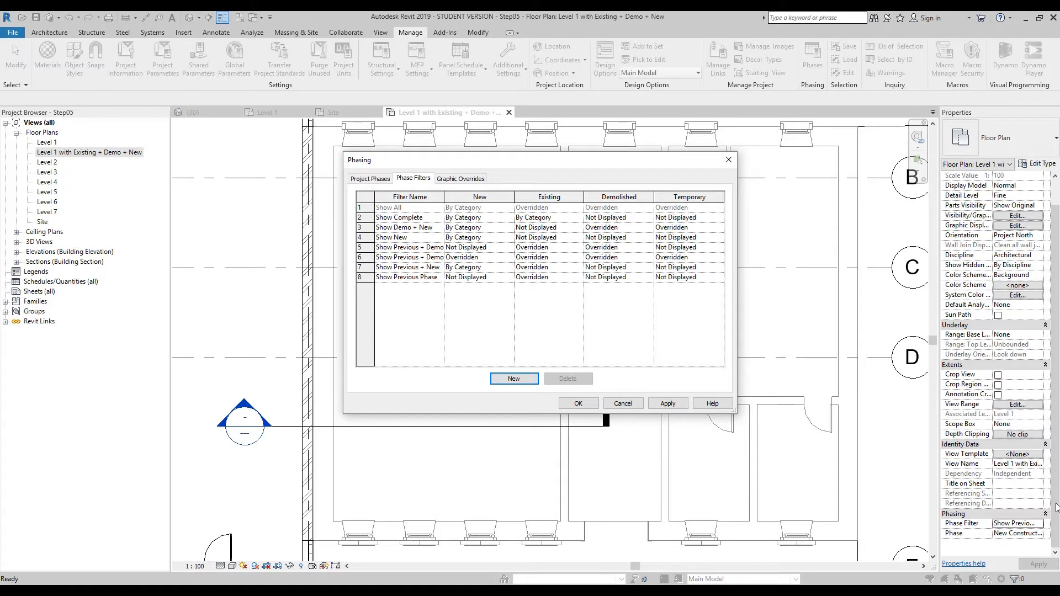
left_click_drag(445, 196, 481, 197)
left_click(381, 258)
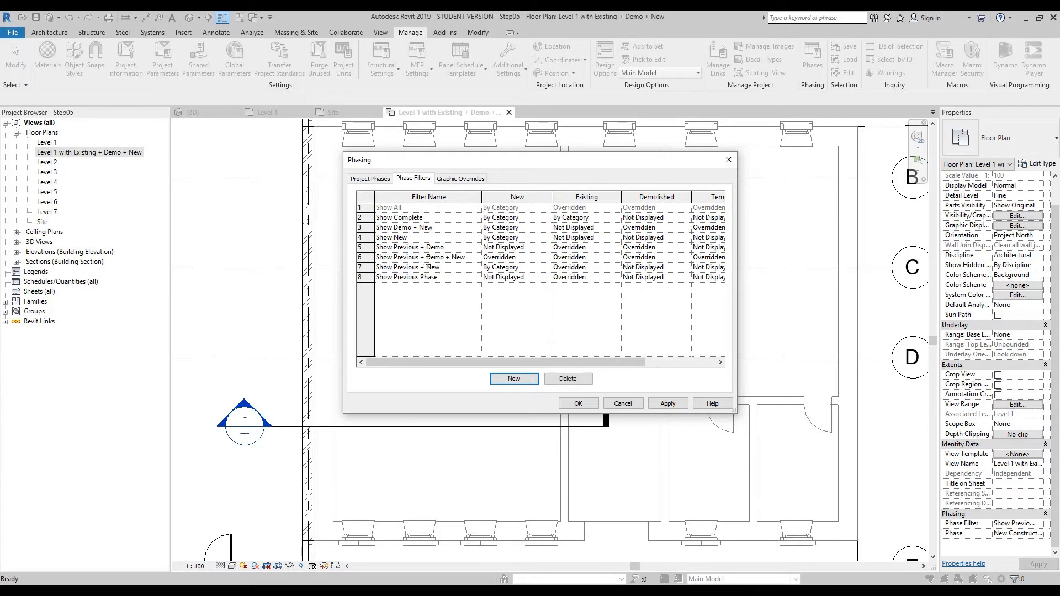
left_click_drag(482, 196, 444, 197)
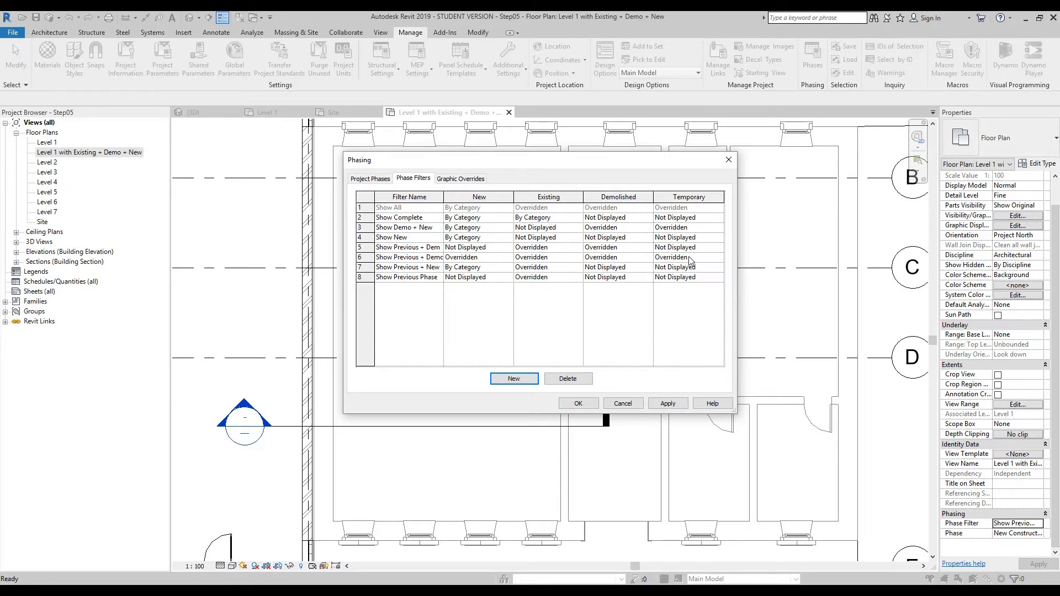
Step: In the phasing graphic overrides, give the Existing status a visible solid-fill foreground cut pattern in blue RGB 000-128-255 and apply it
left_click(460, 180)
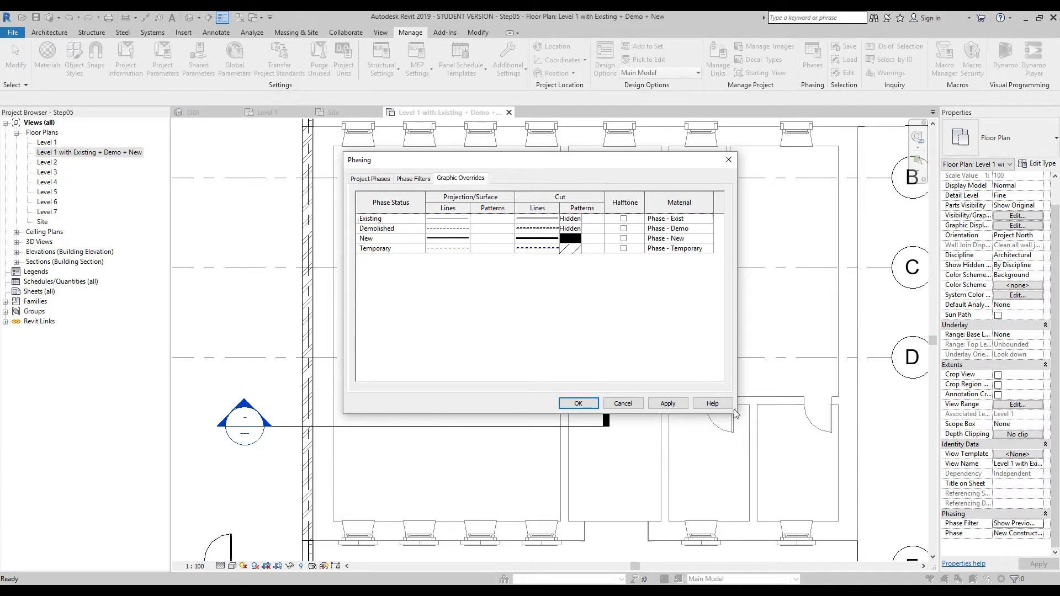
left_click_drag(580, 164, 855, 277)
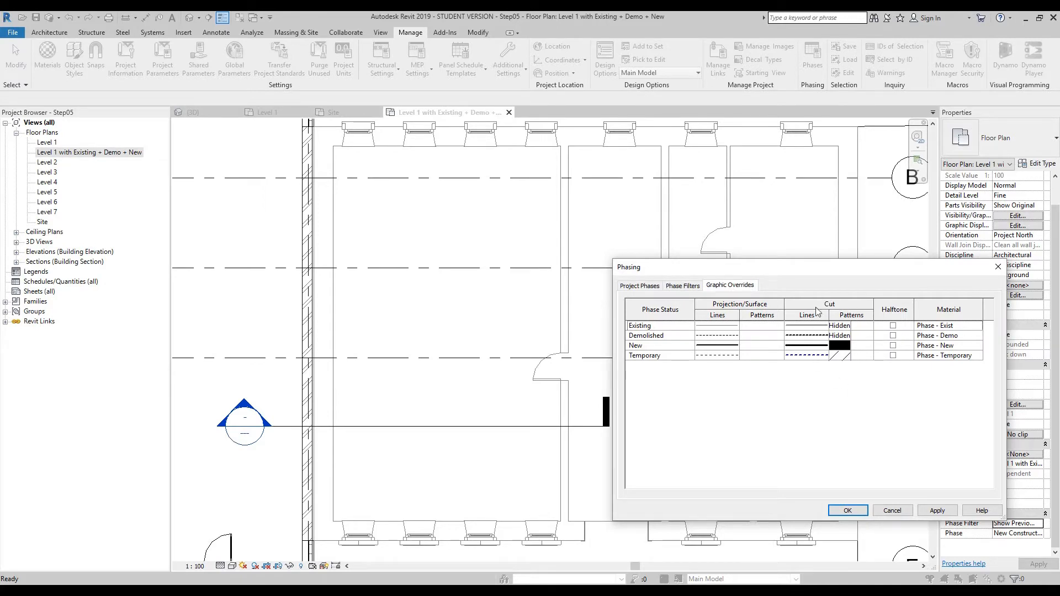
left_click(845, 327)
left_click(844, 328)
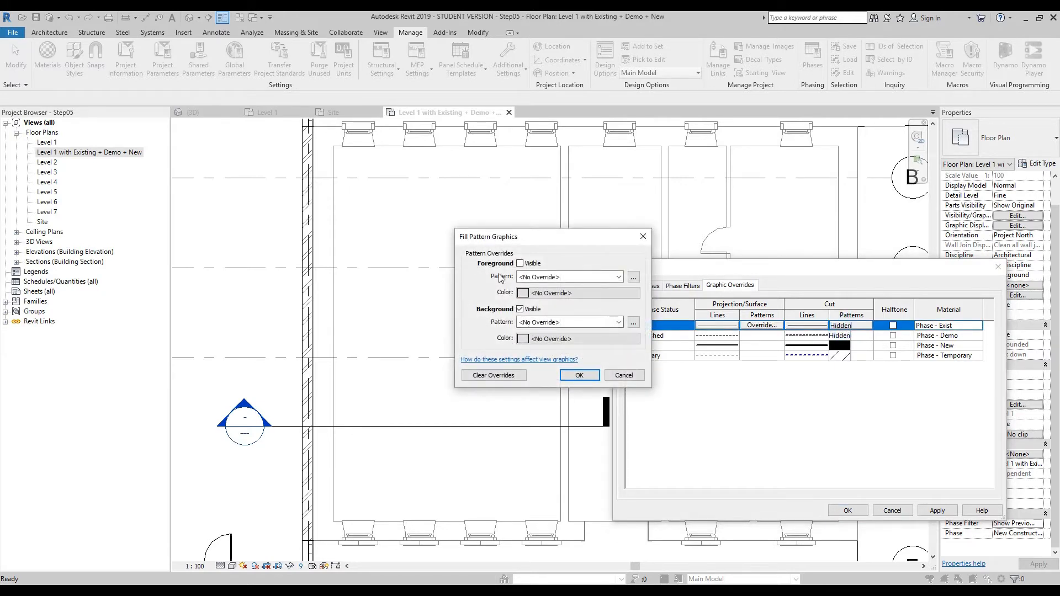
left_click(520, 264)
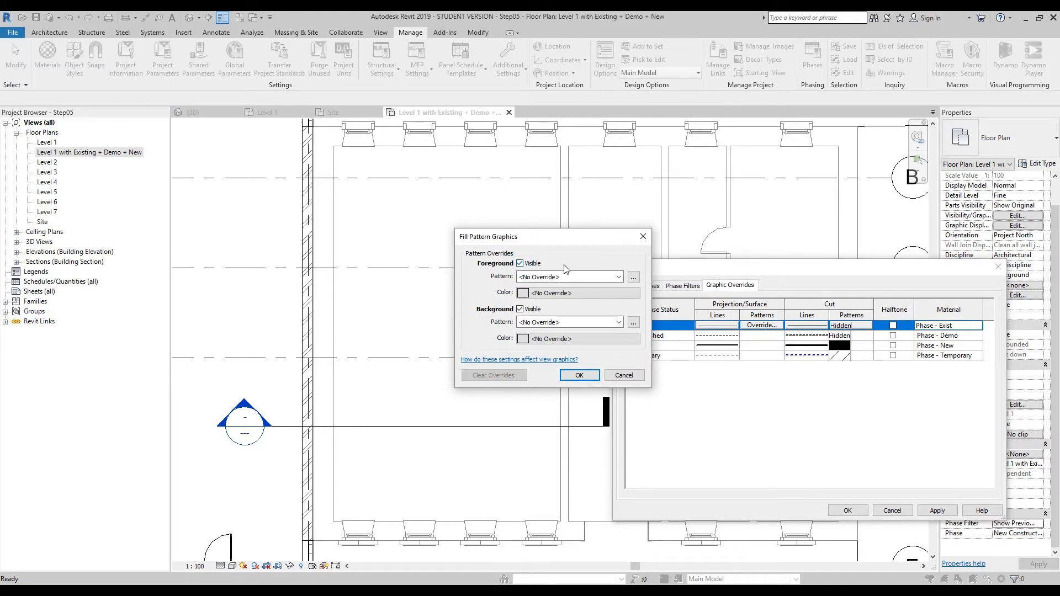
left_click(619, 277)
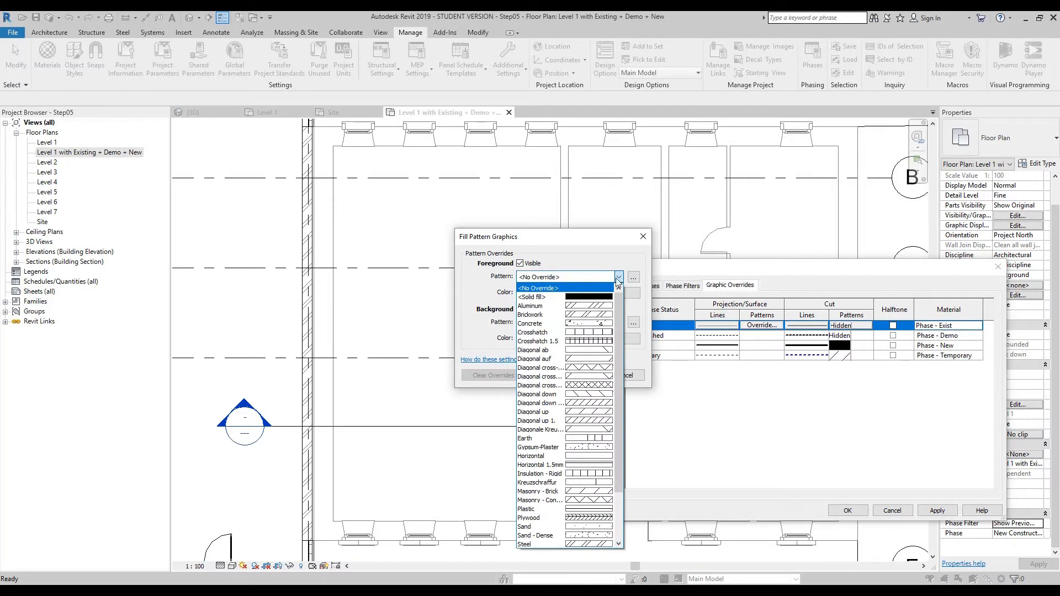
left_click(591, 297)
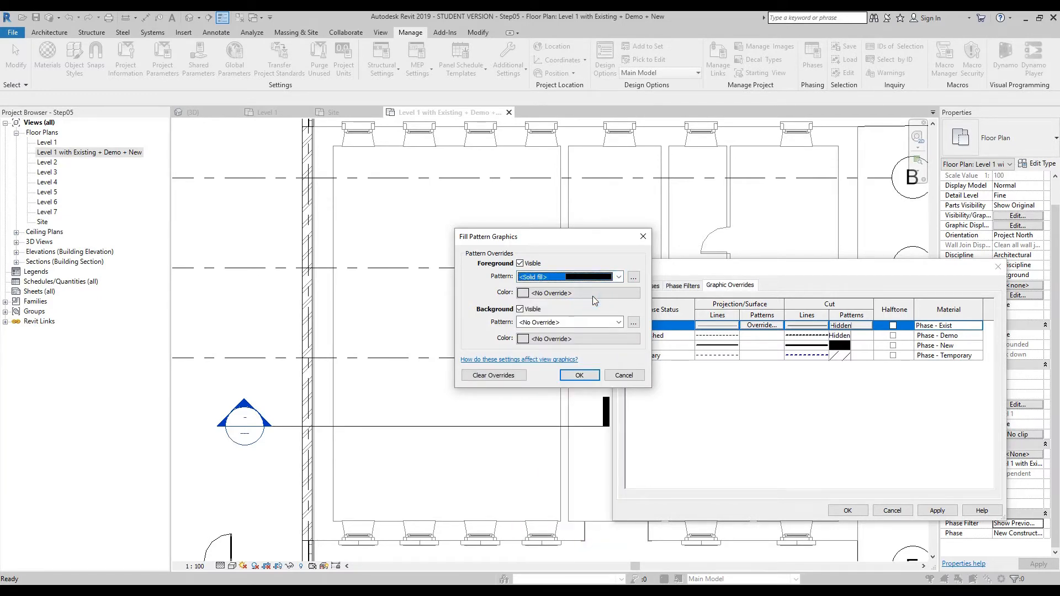
left_click(585, 291)
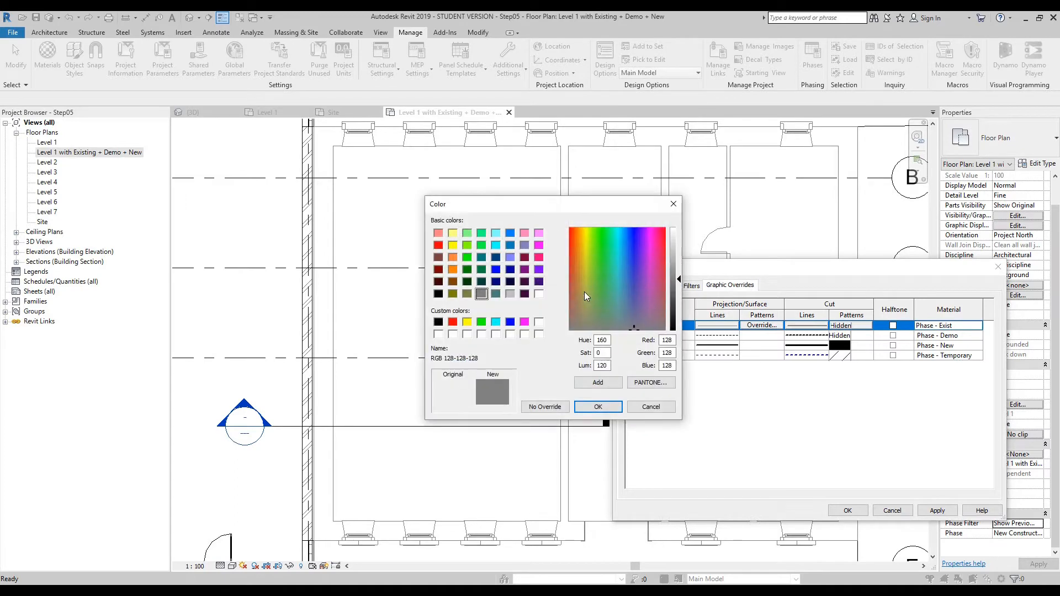
left_click(510, 233)
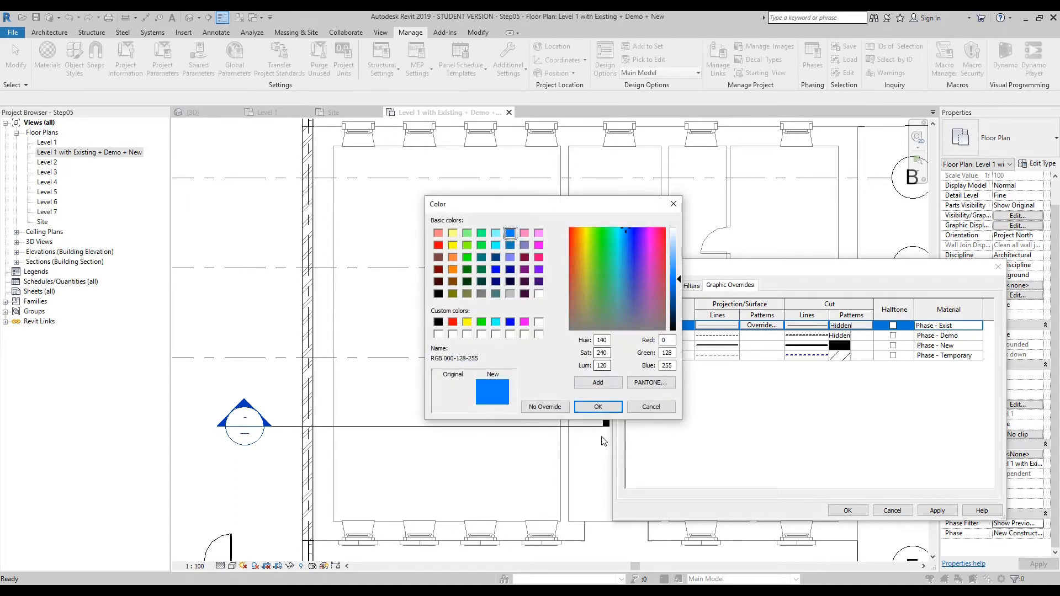
left_click(598, 407)
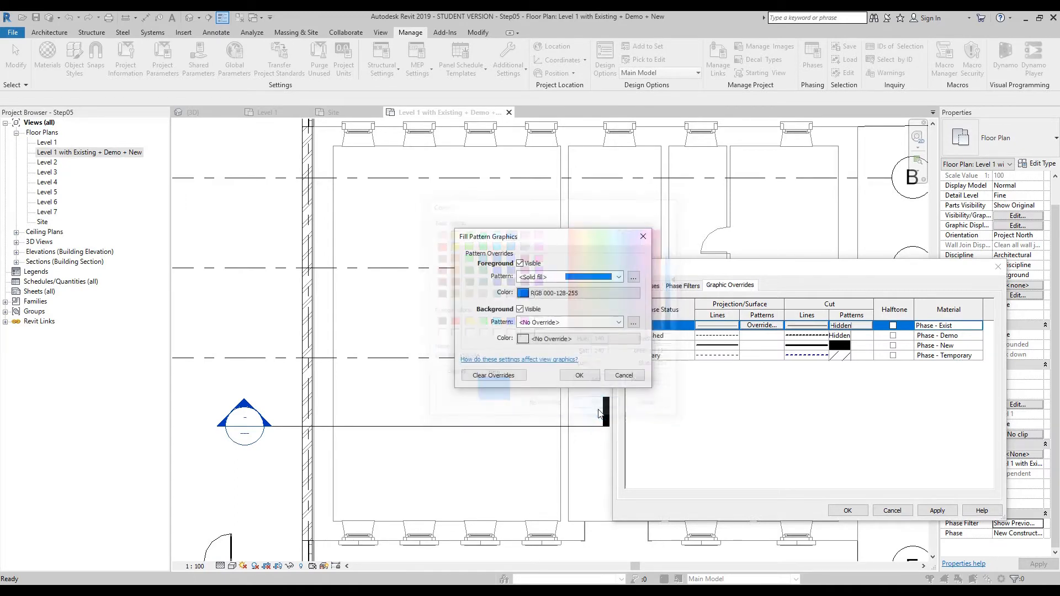
left_click(579, 376)
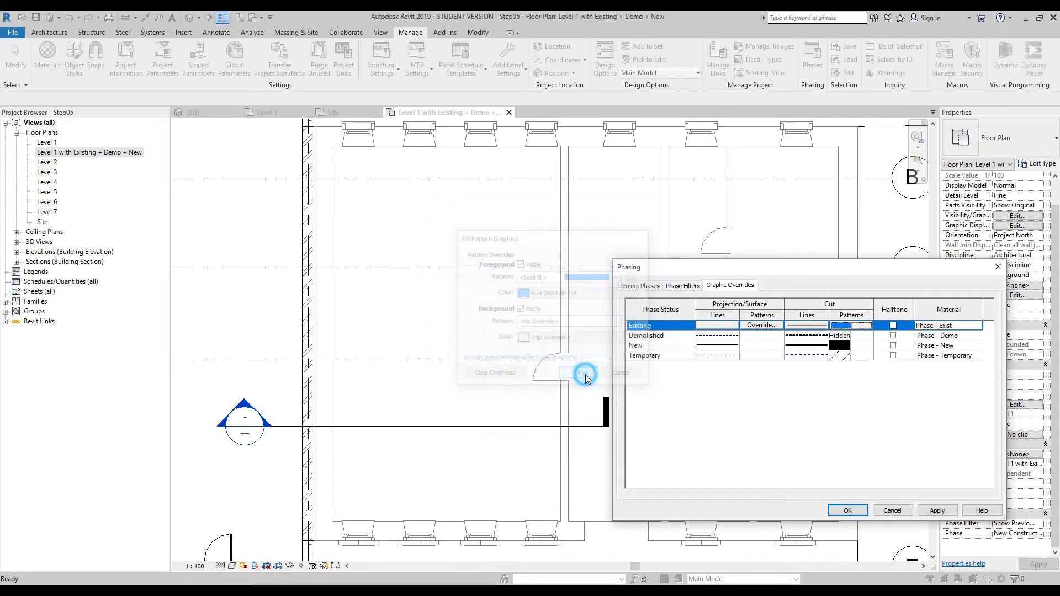
left_click(937, 510)
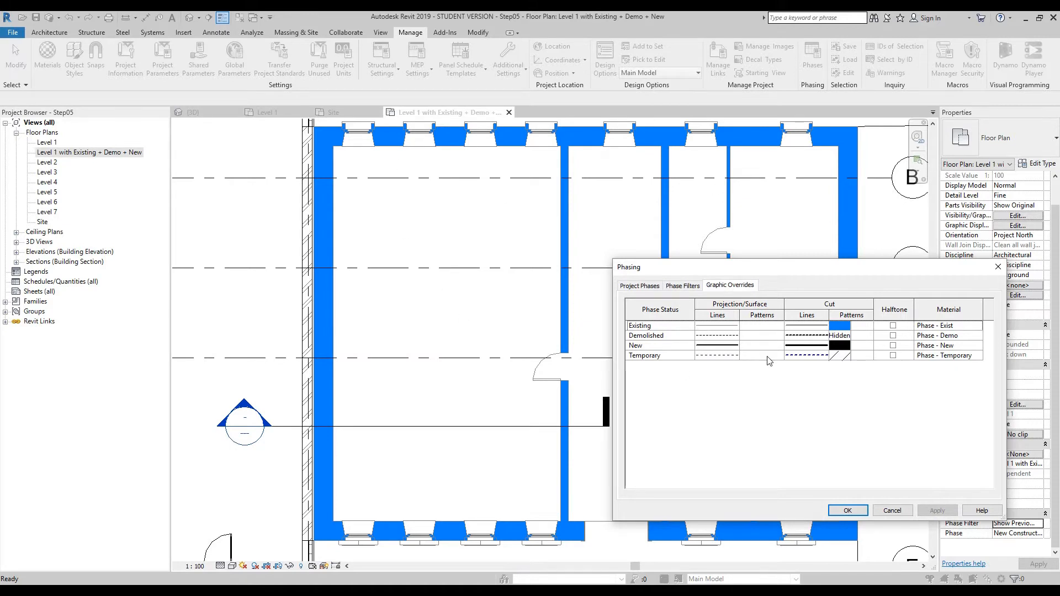
Step: Give the Demolished status a visible solid-fill foreground cut pattern in red, apply it and close the Phasing settings
left_click(842, 338)
left_click(841, 338)
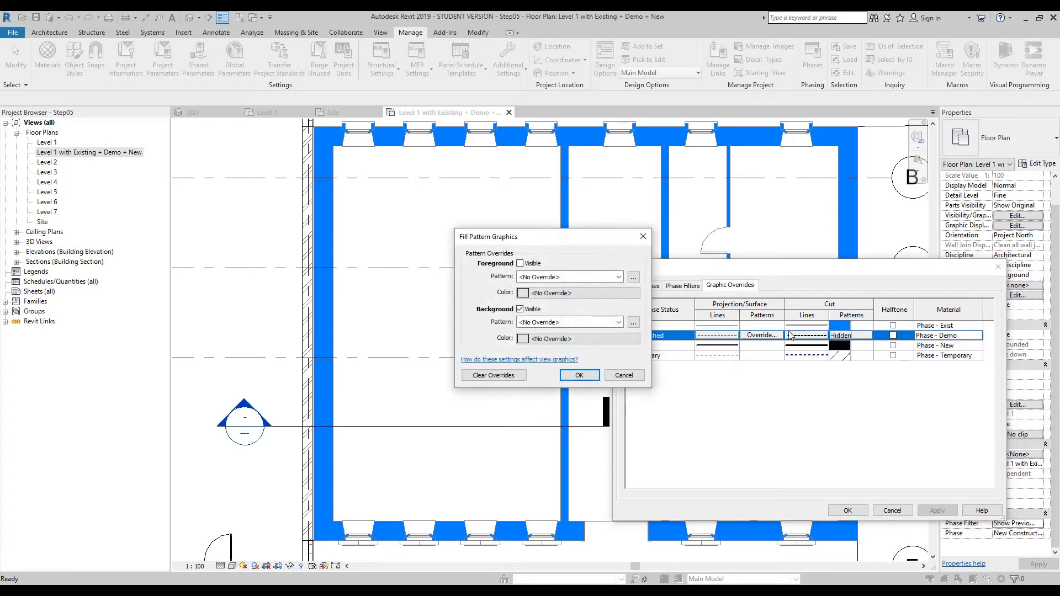
left_click(520, 263)
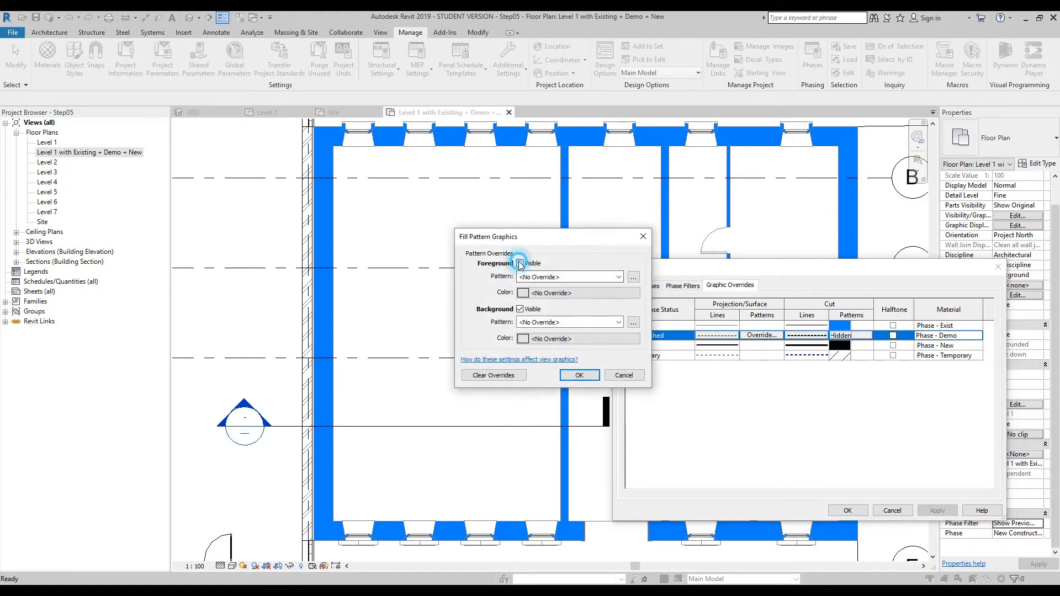
left_click(619, 277)
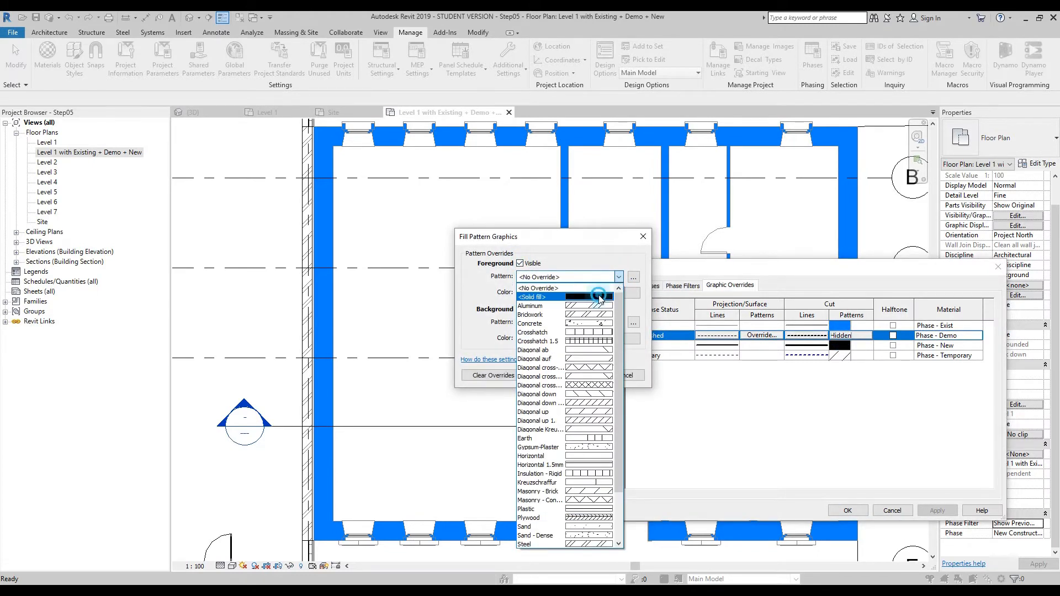
left_click(552, 297)
left_click(591, 294)
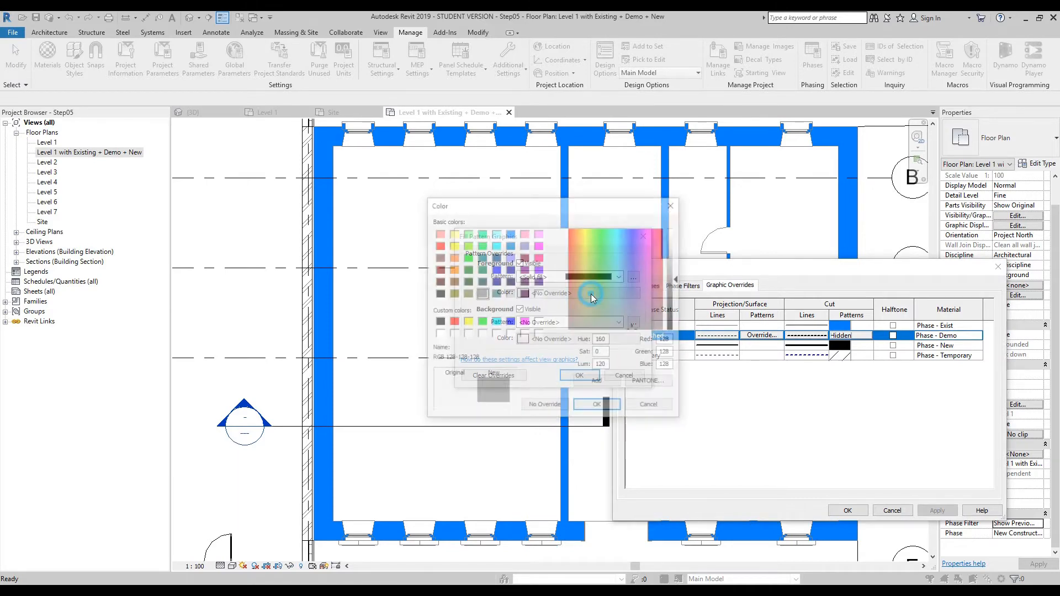
left_click(438, 246)
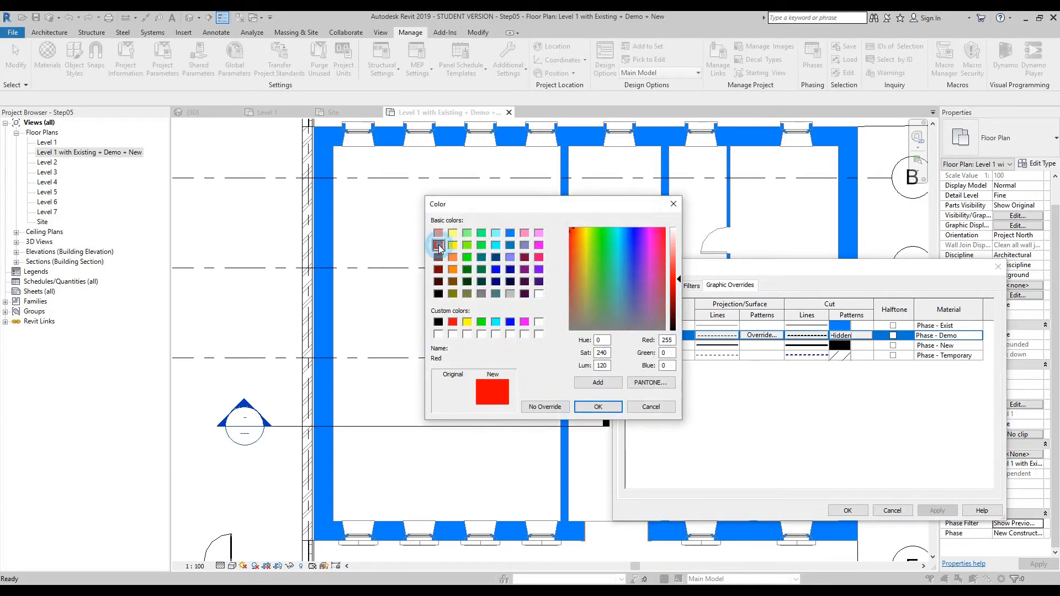
left_click(606, 408)
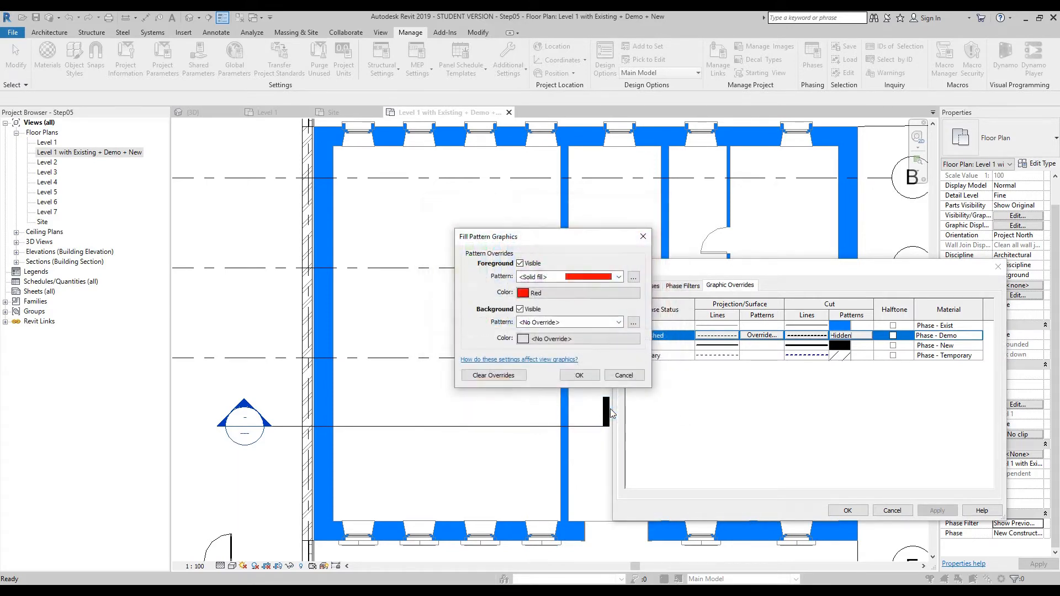
left_click(579, 375)
left_click(936, 510)
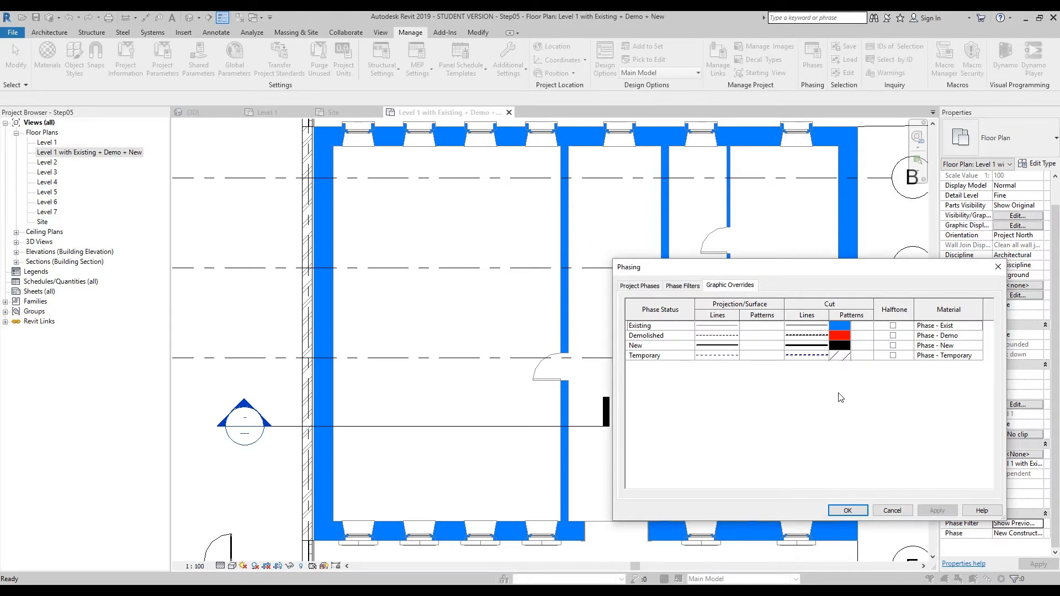
left_click(859, 514)
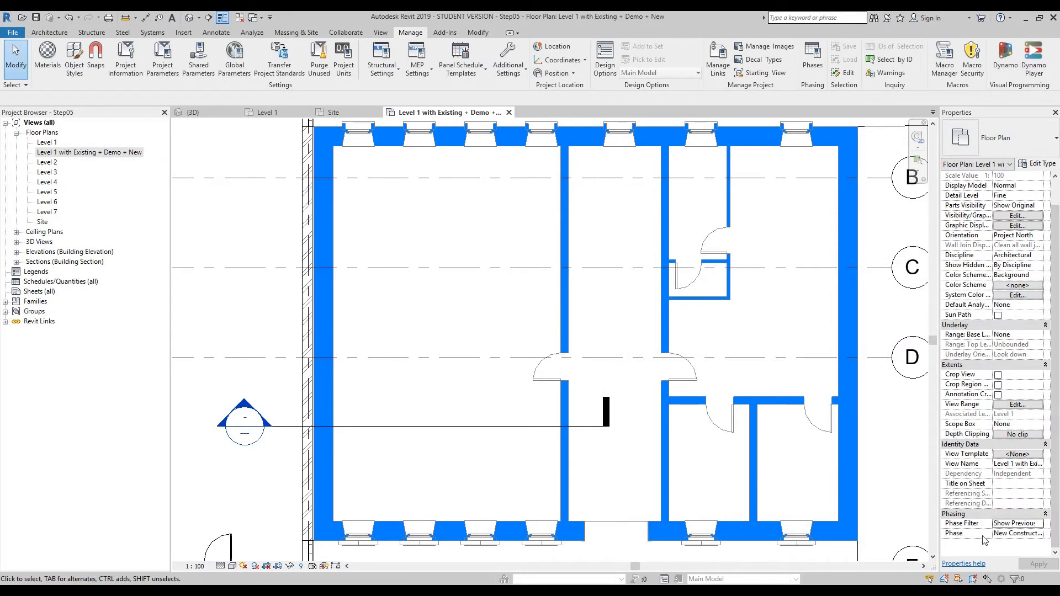
Step: Set the Level 1 with Existing + Demo + New plan's phase filter to Show Previous + Demo + New
left_click(1040, 526)
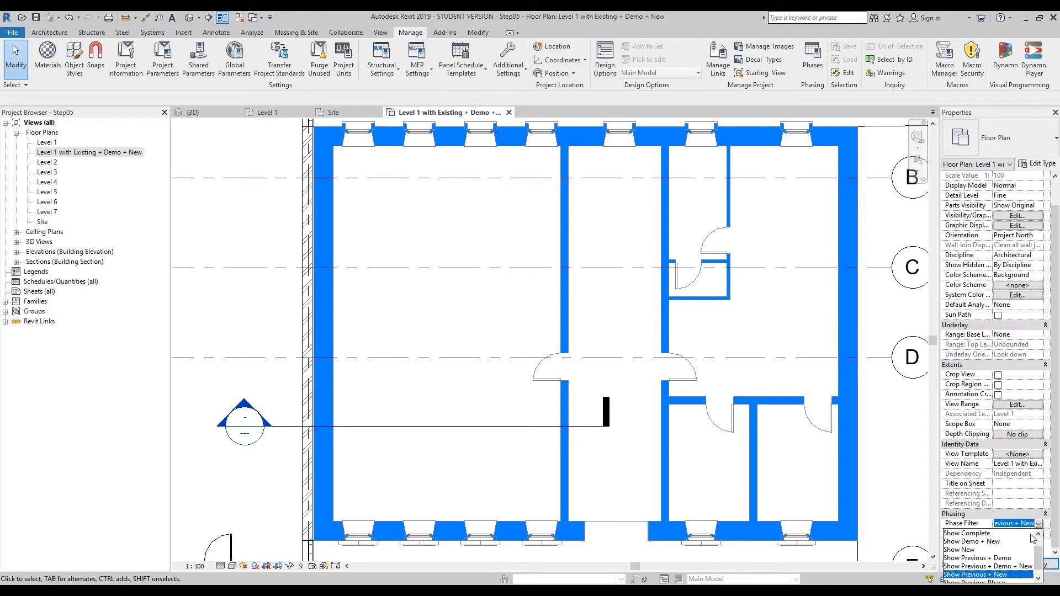
left_click(985, 566)
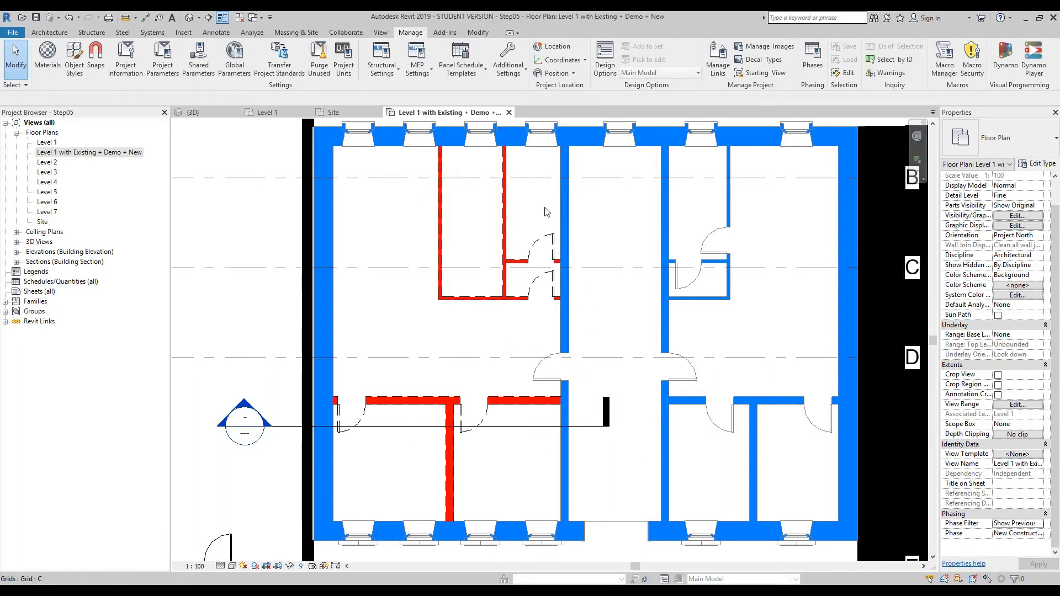
middle_click_drag(752, 327, 760, 333)
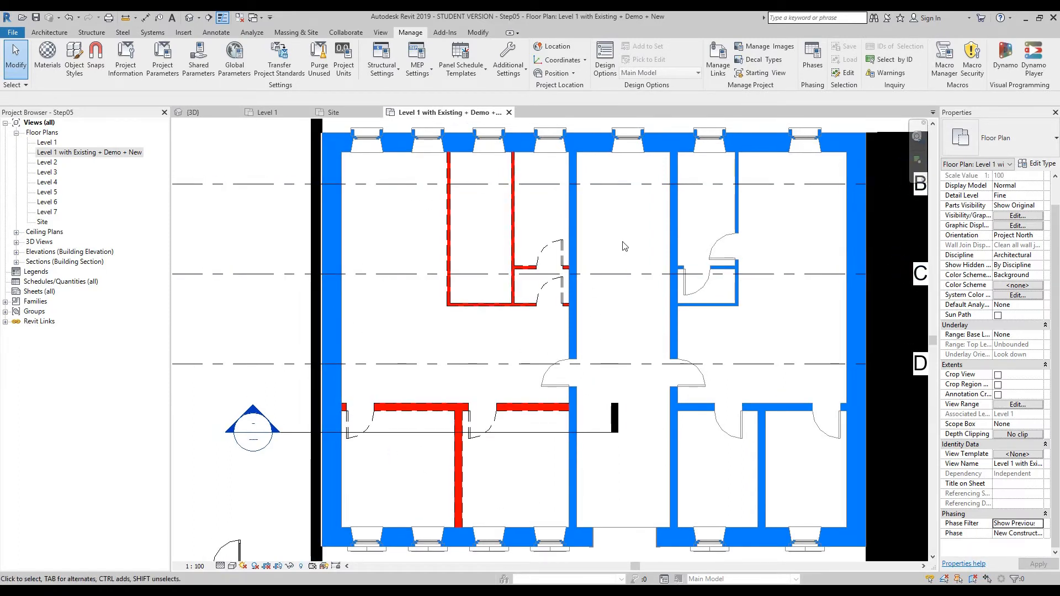
scroll(611, 263, "down", 3)
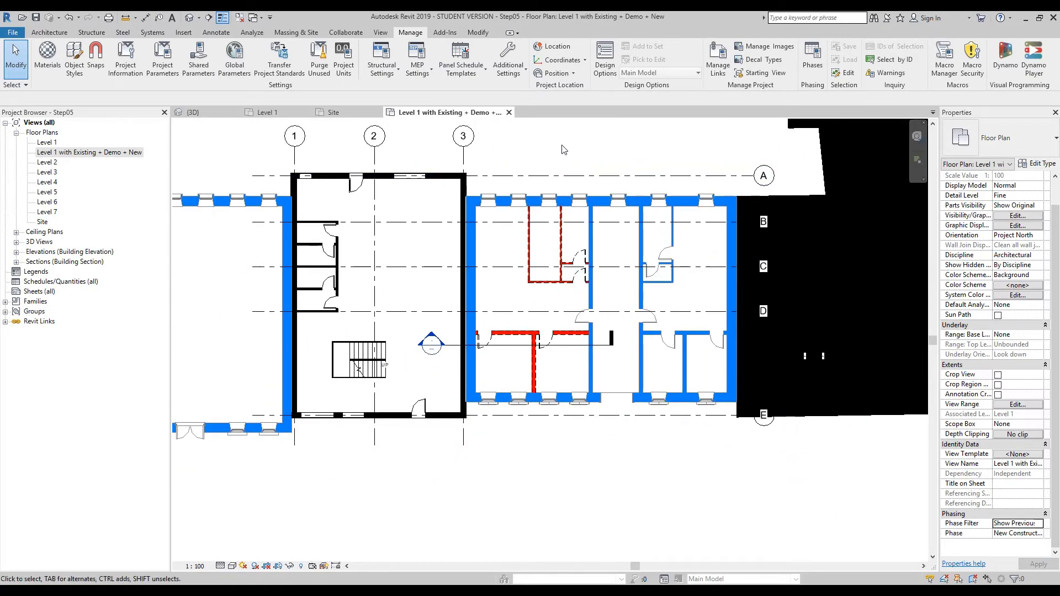
Step: Examine how the existing, demolished and new walls are displayed across the Level 1 with Existing + Demo + New plan
middle_click_drag(561, 147, 613, 195)
middle_click_drag(485, 324, 529, 376)
scroll(488, 450, "down", 3)
scroll(533, 284, "down", 5)
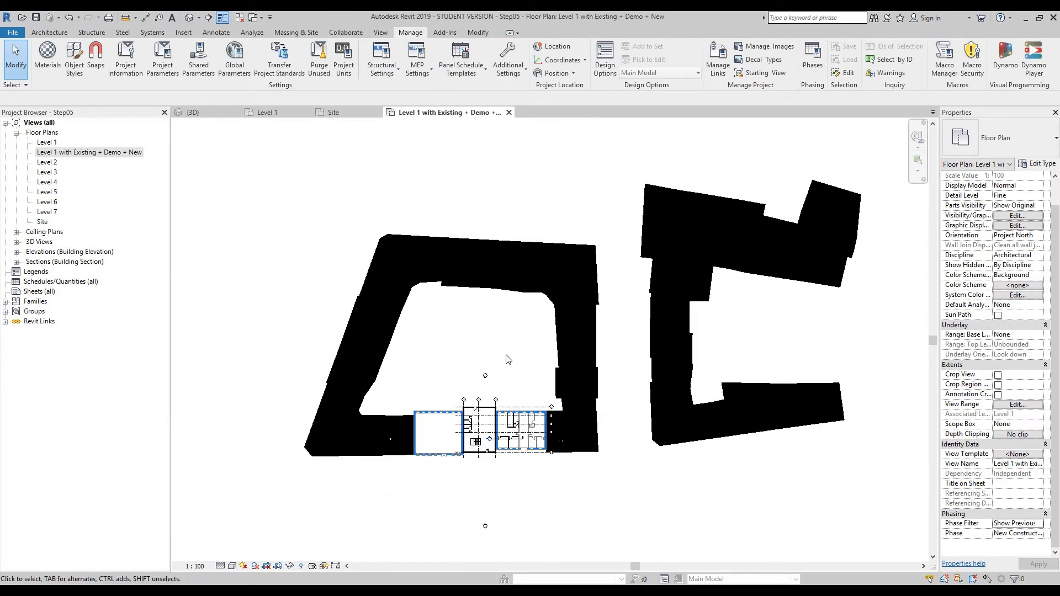
scroll(506, 444, "up", 10)
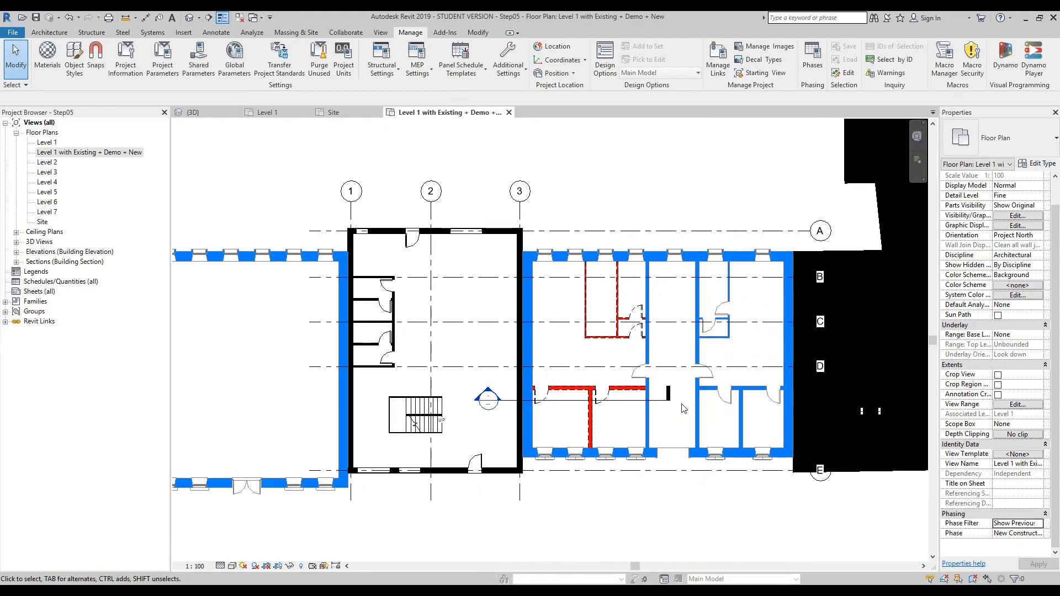
scroll(639, 371, "down", 3)
scroll(580, 341, "up", 3)
middle_click_drag(580, 341, 617, 336)
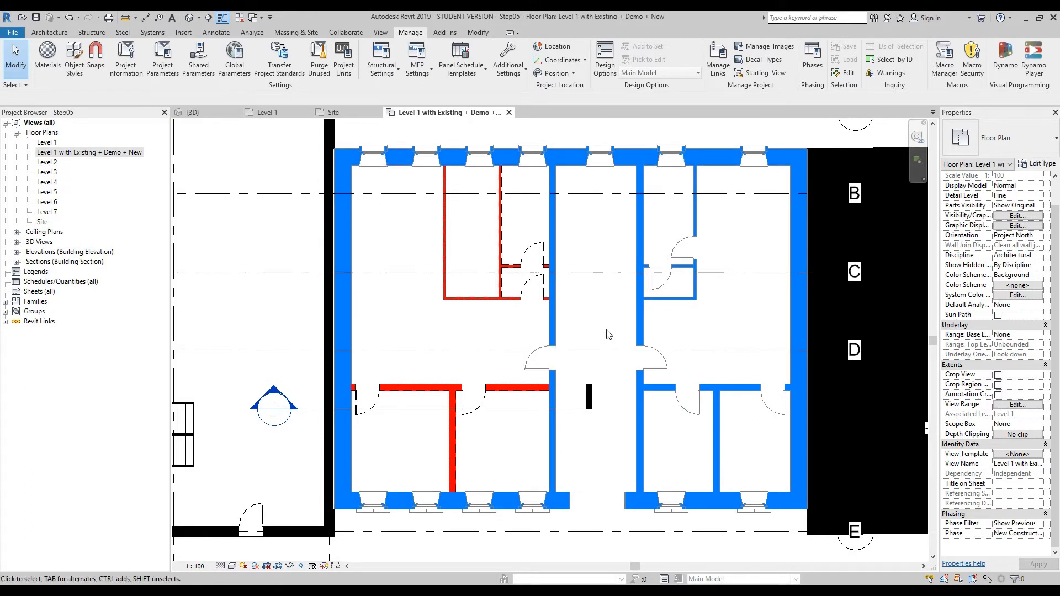
middle_click_drag(602, 319, 626, 323)
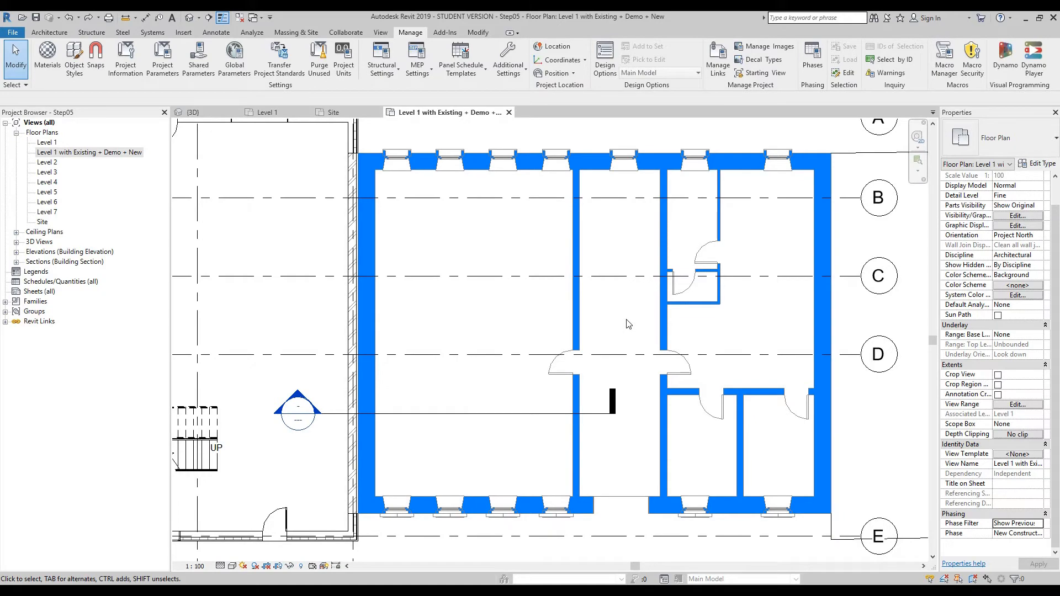
scroll(626, 319, "up", 1)
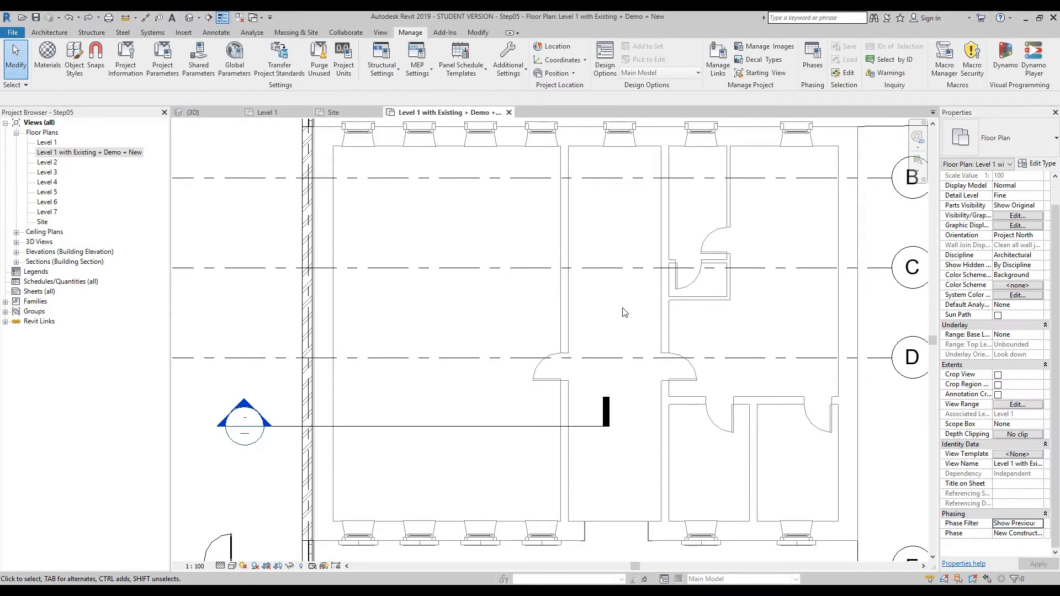
scroll(624, 313, "down", 1)
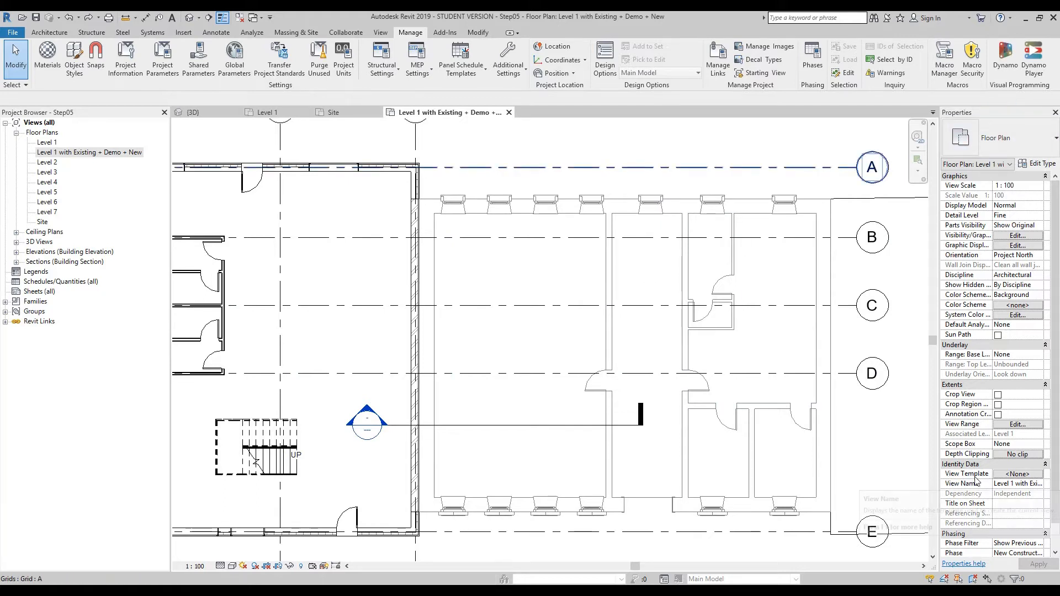
Step: Try the Architectural Plan view template with its phase filter set to Show Previous + Demo + New, and cancel the template assignment
left_click(1017, 475)
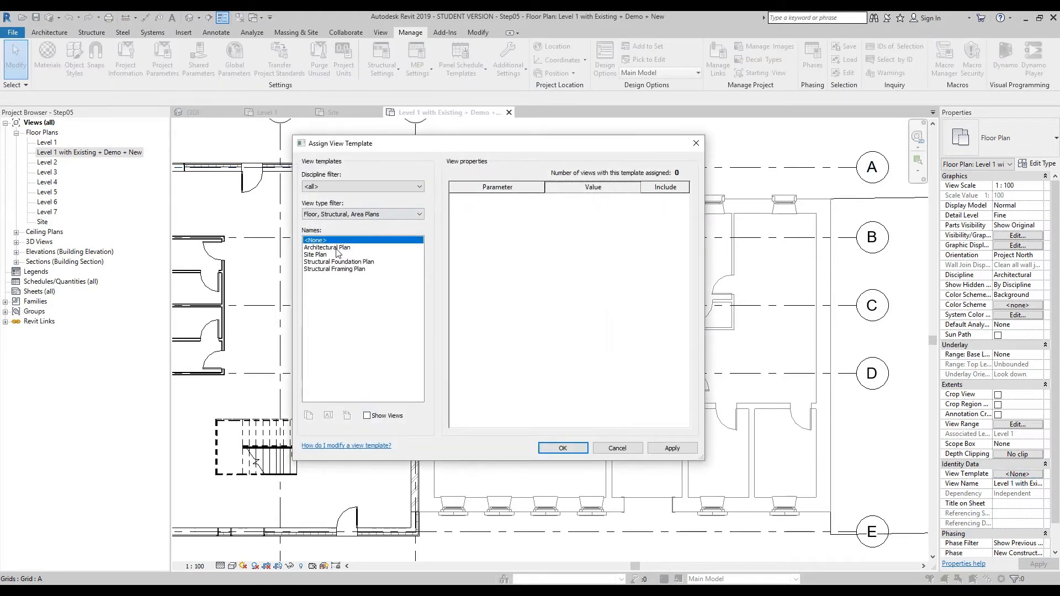
left_click(334, 247)
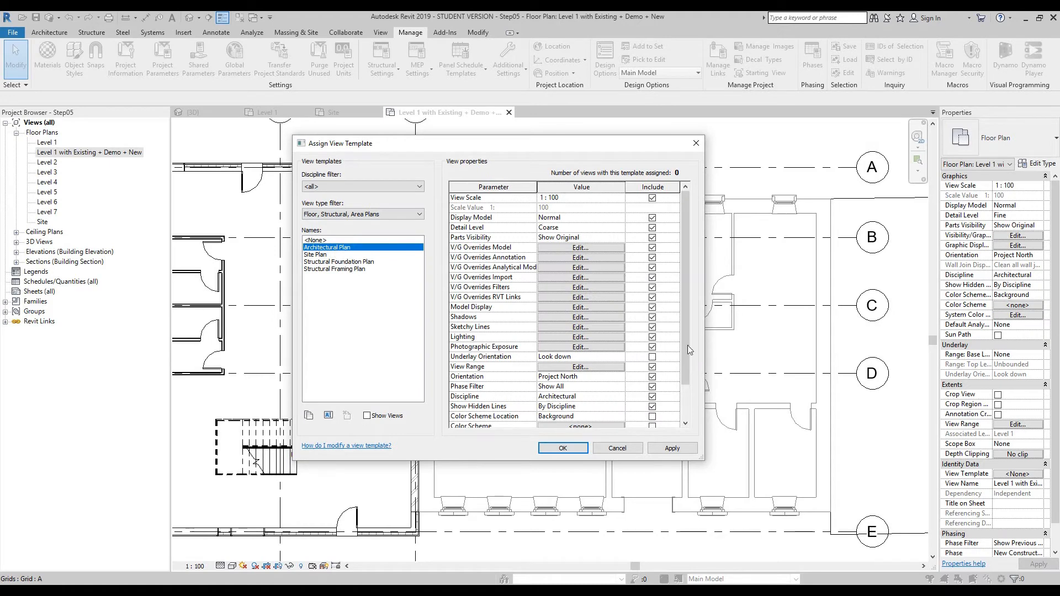
scroll(639, 217, "down", 1)
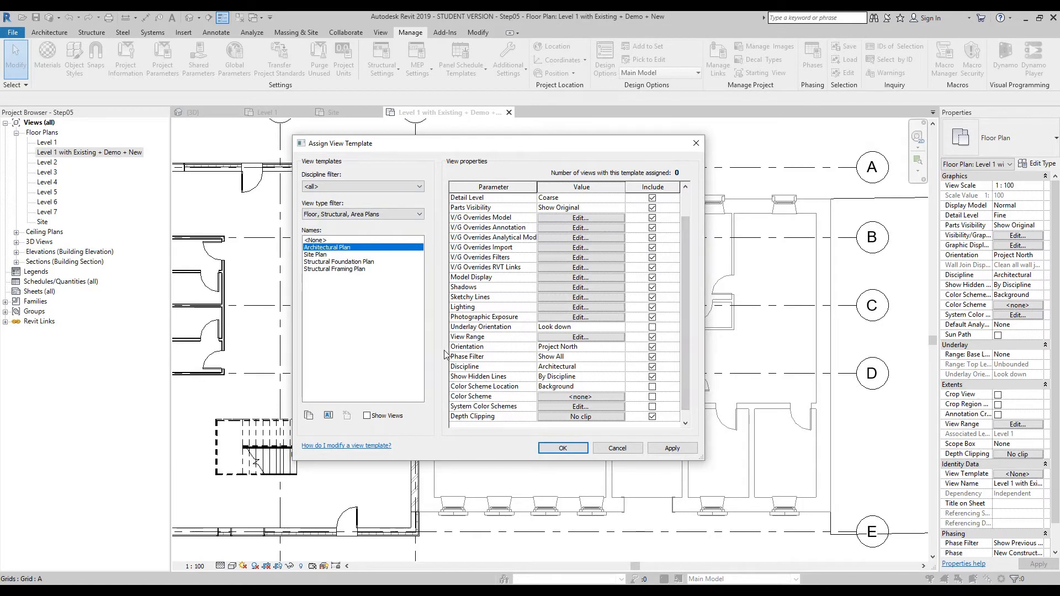
left_click(592, 359)
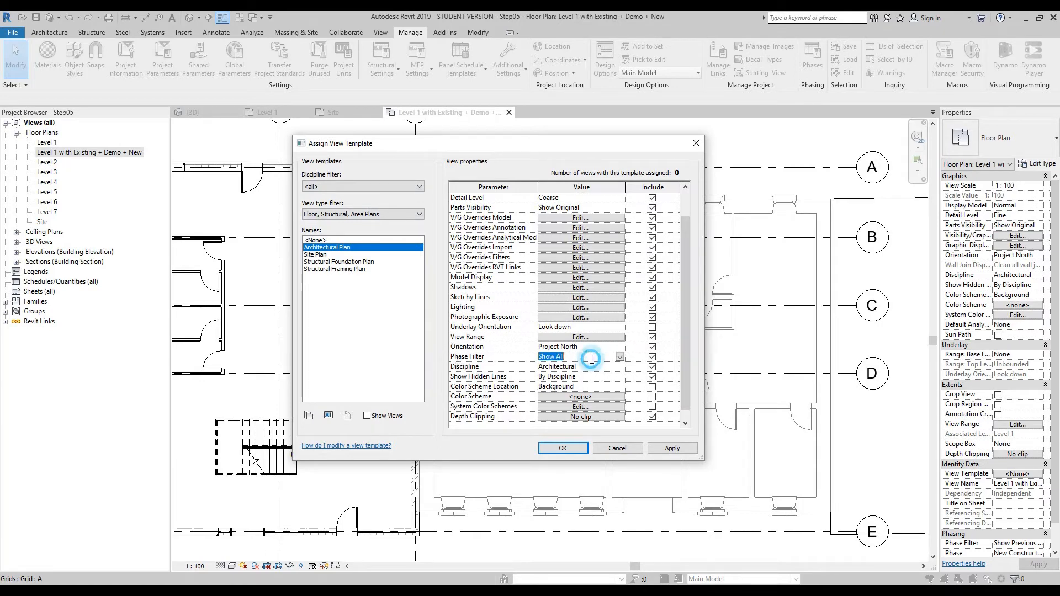
left_click(620, 357)
left_click(620, 357)
left_click(620, 357)
scroll(624, 401, "down", 1)
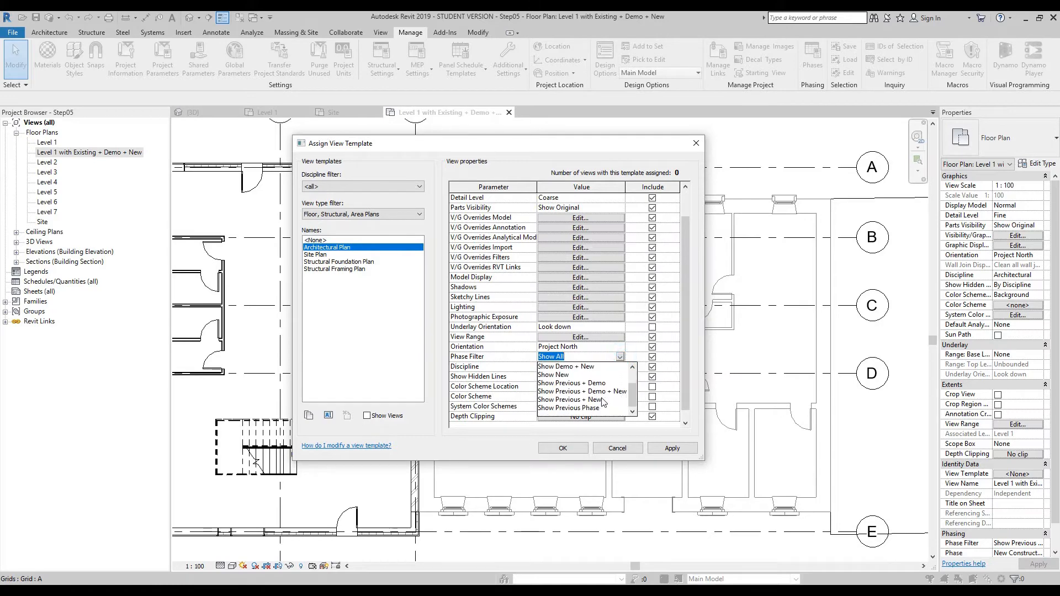
left_click(571, 392)
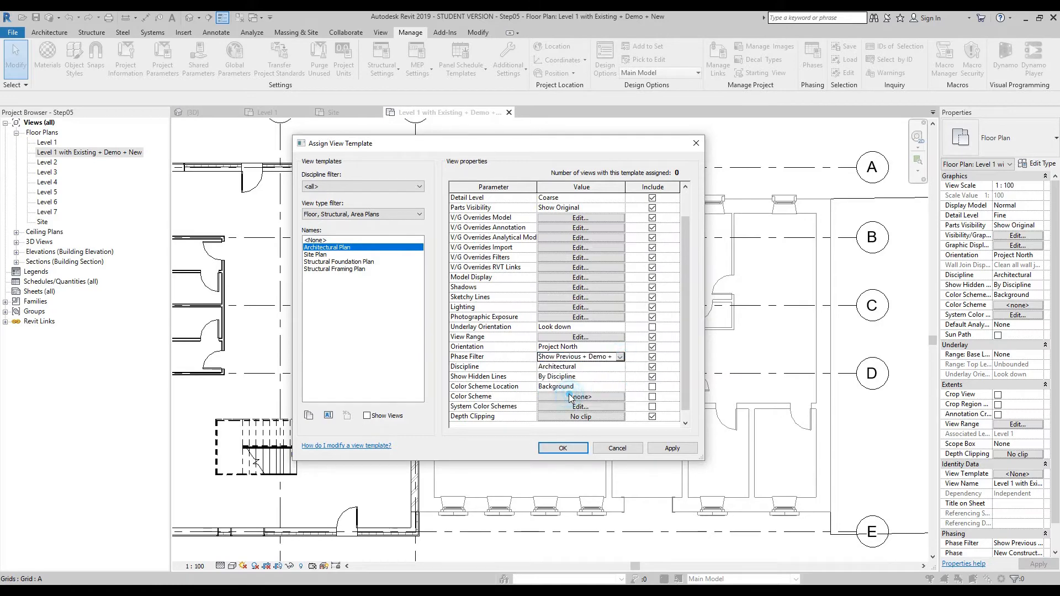
left_click(683, 450)
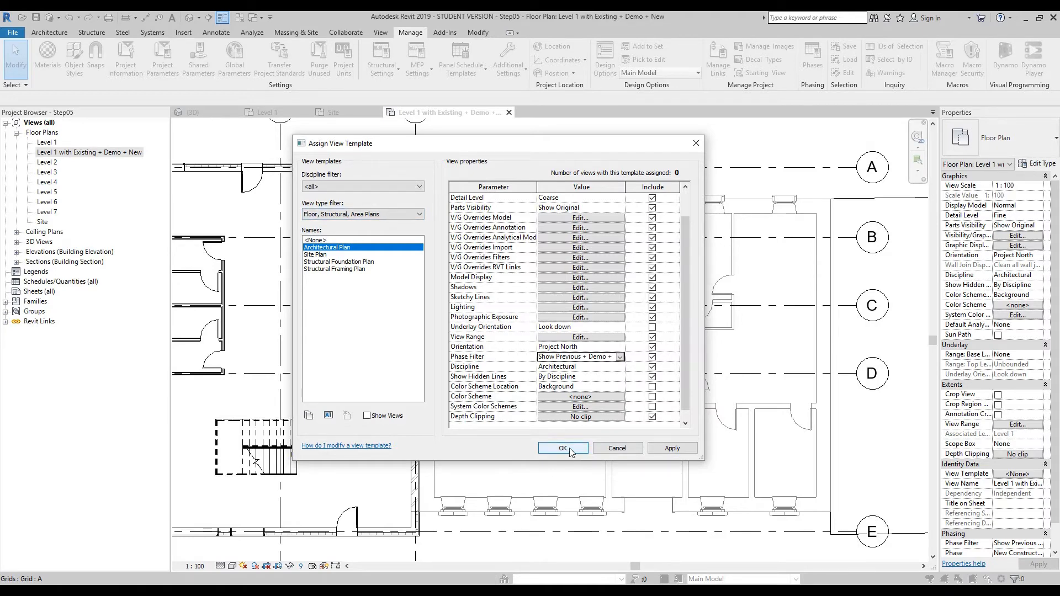
left_click(625, 449)
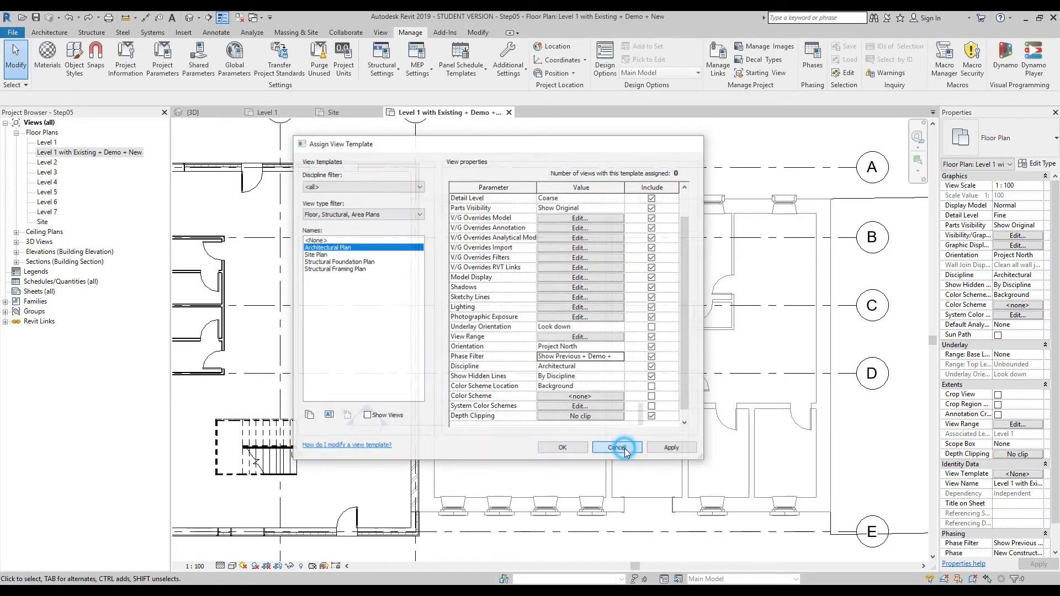
Step: Using the Interior - 79mm Partition (1-hr) wall type, draw two connected angled walls in the large room between grids B and C, the first about 3.4 m long
scroll(714, 339, "up", 3)
scroll(714, 338, "down", 1)
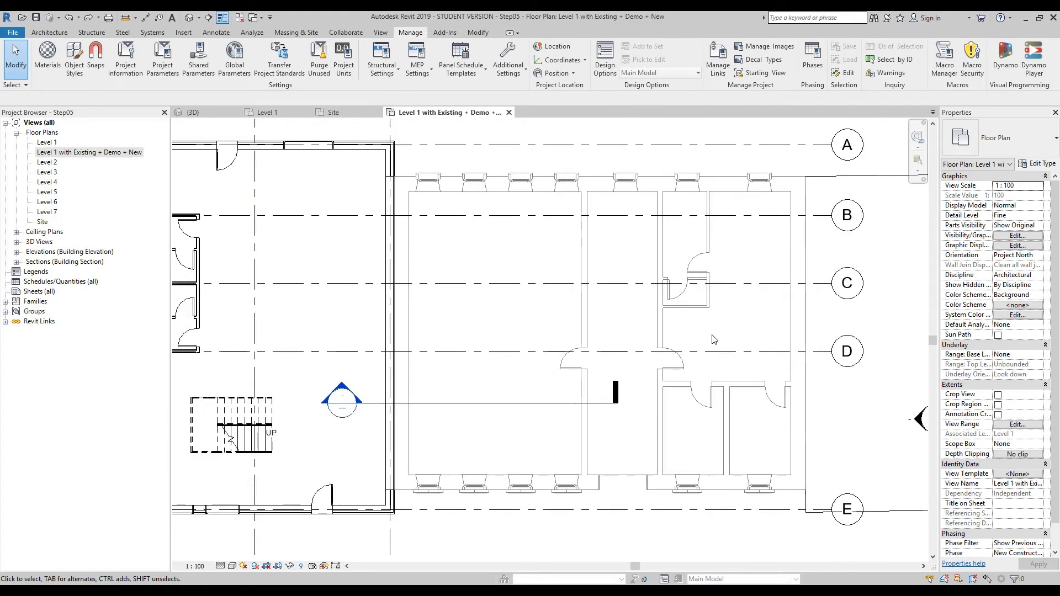
scroll(717, 331, "down", 1)
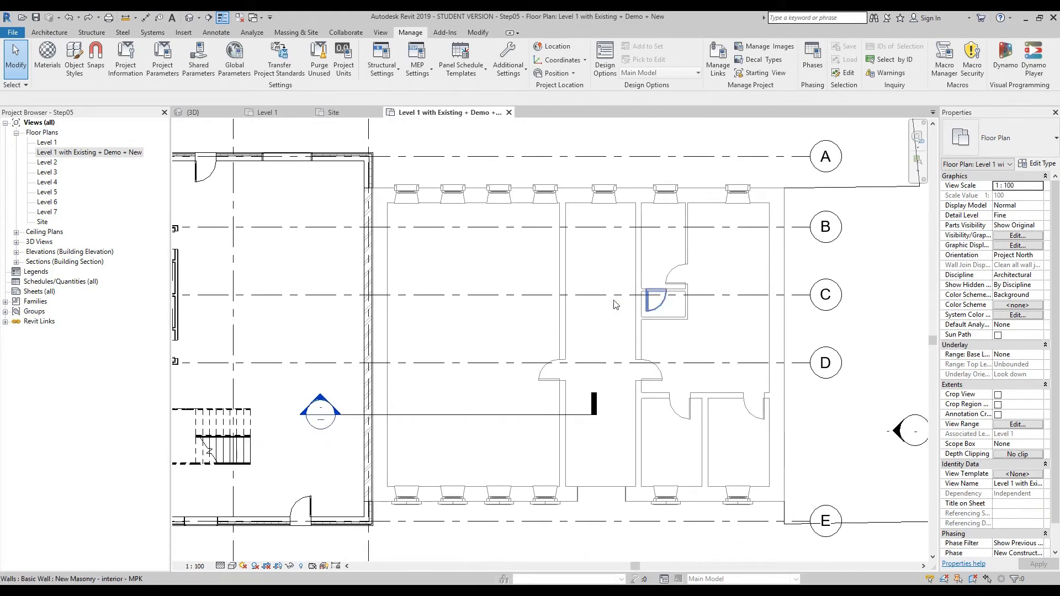
middle_click_drag(518, 340, 564, 333)
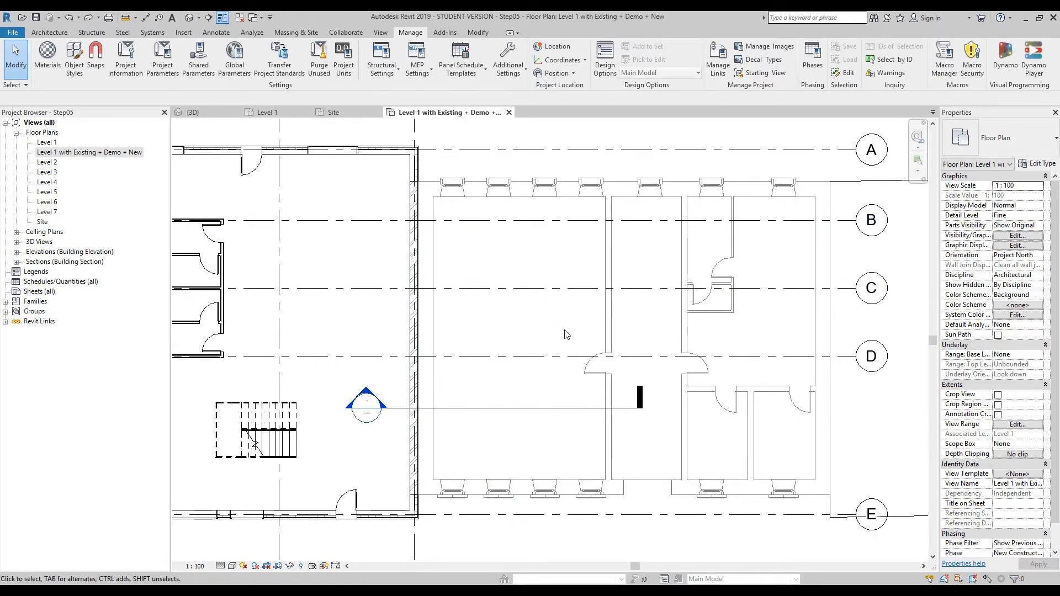
left_click(55, 33)
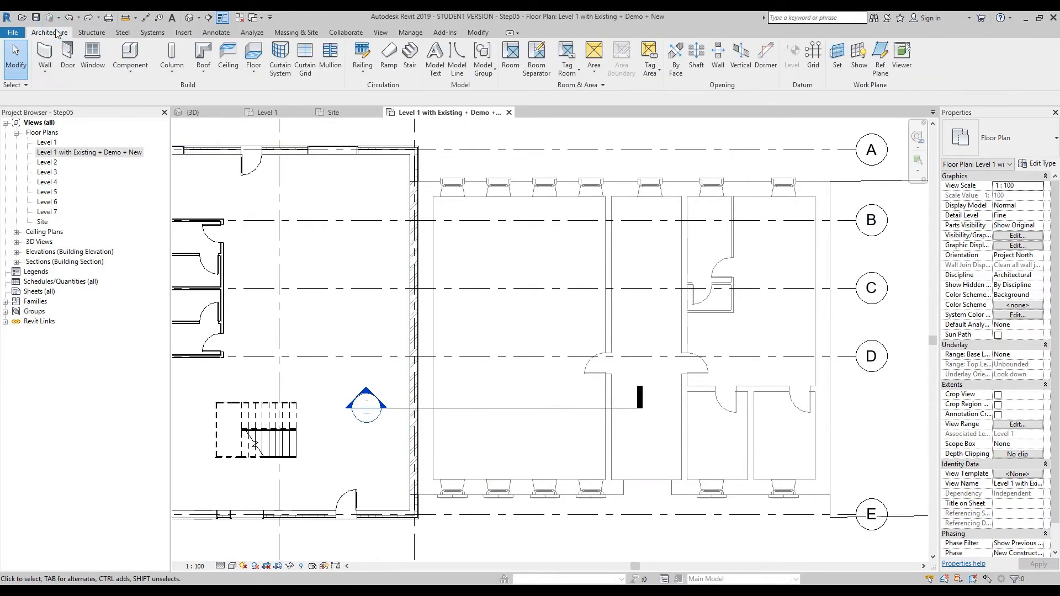
left_click(44, 57)
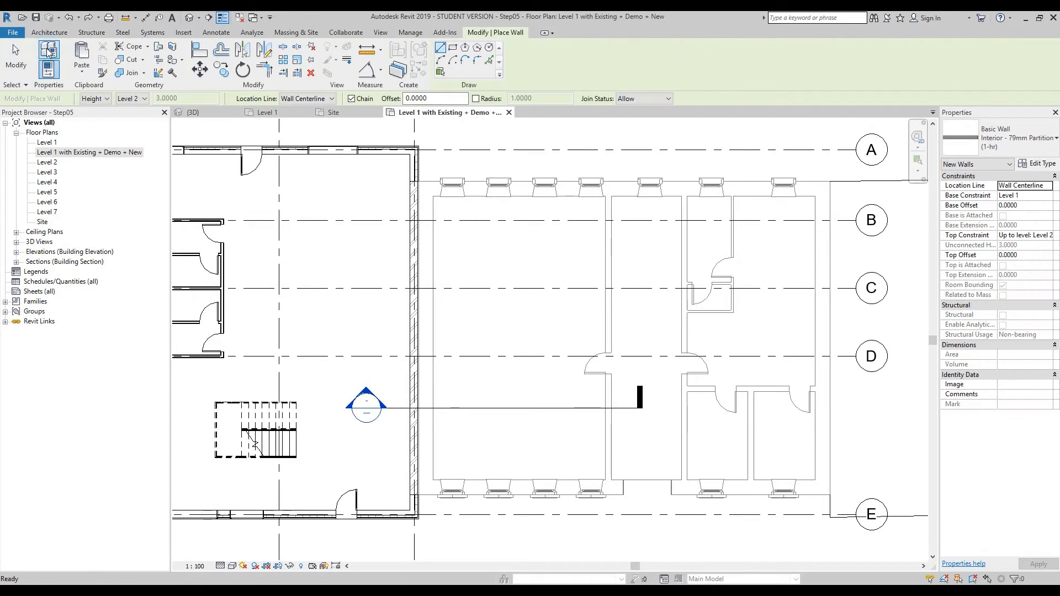
left_click(1038, 142)
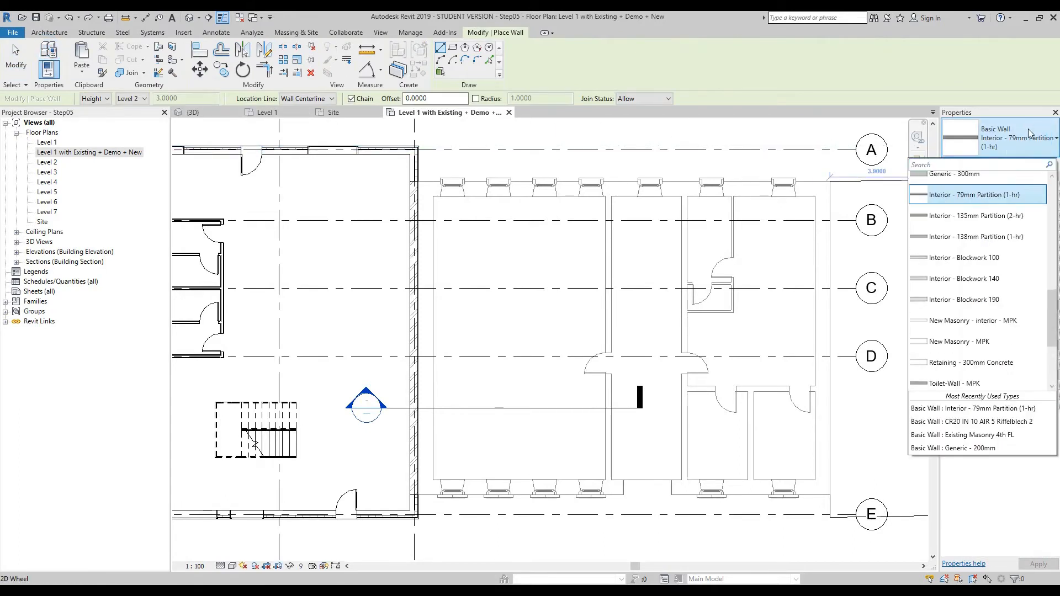
scroll(967, 191, "up", 1)
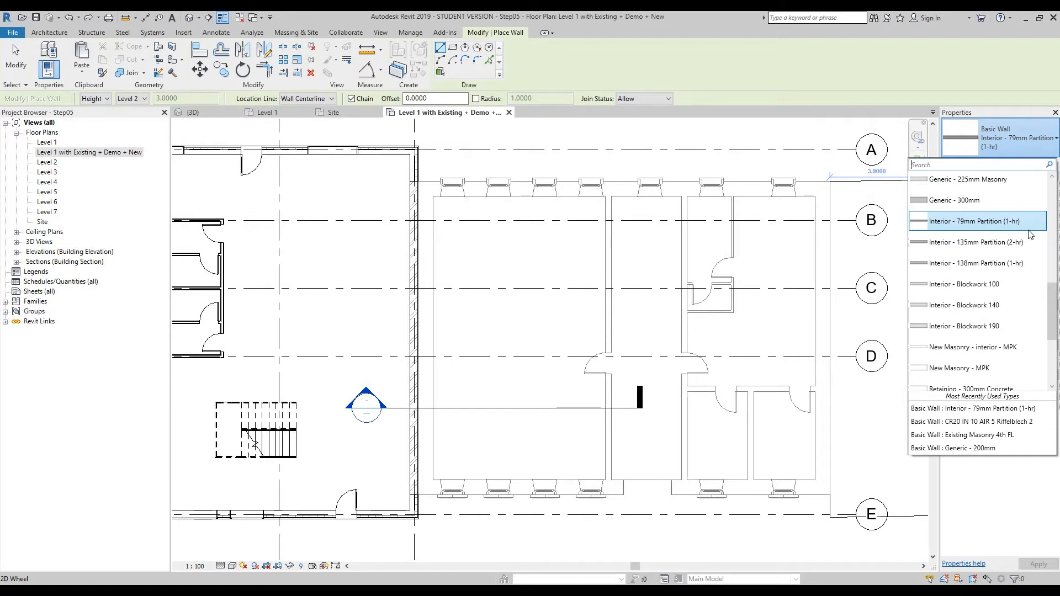
left_click(1001, 222)
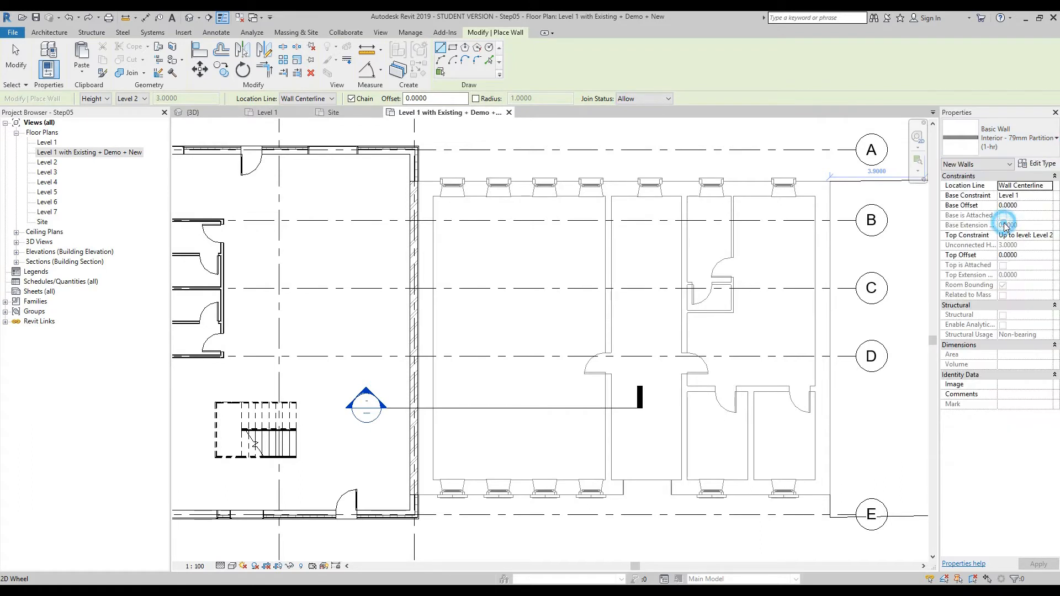
middle_click_drag(550, 243, 532, 237)
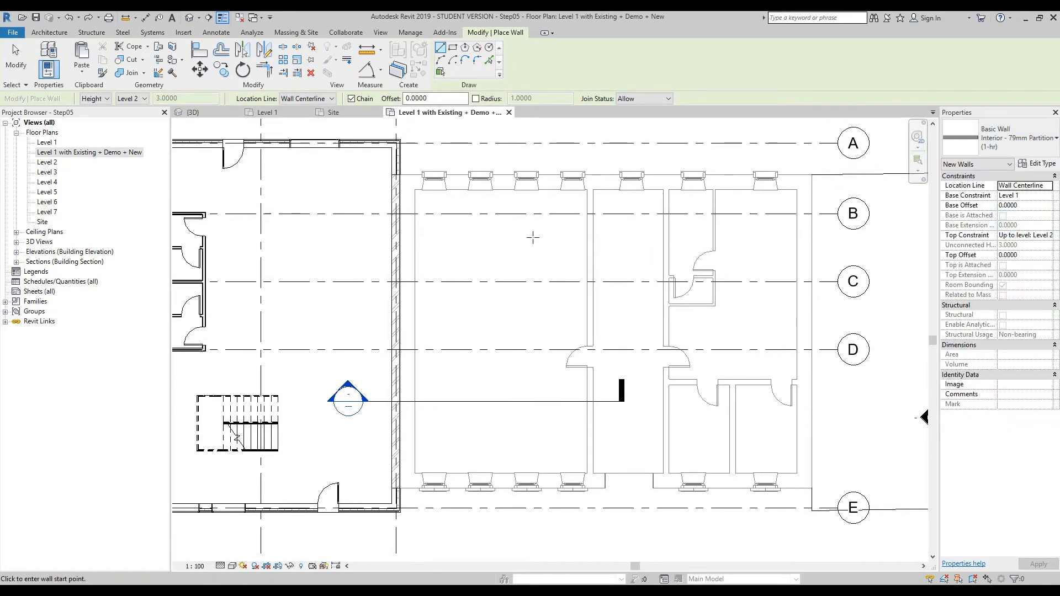
left_click(544, 200)
left_click(476, 248)
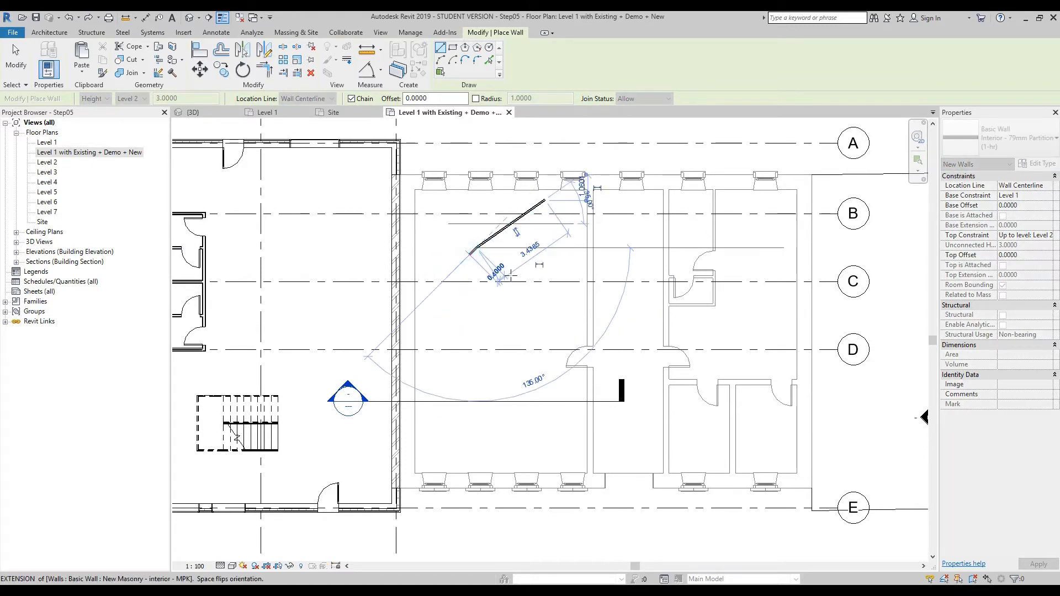
left_click(531, 297)
key("Escape")
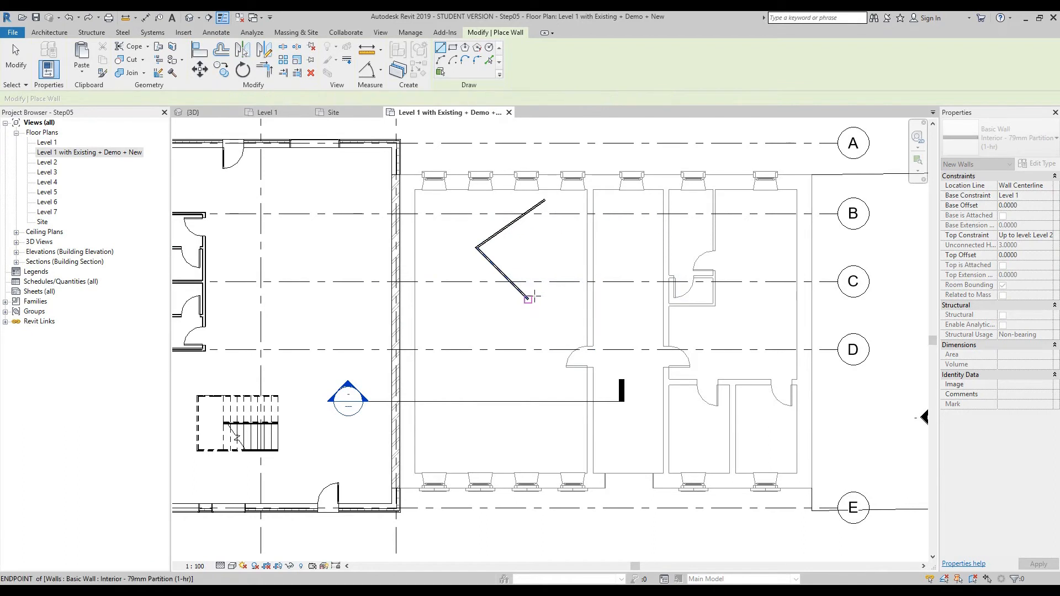
Step: Draw a second pair of connected angled partition walls around grid D in the same room, the second segment about 2.6 m long
left_click(545, 303)
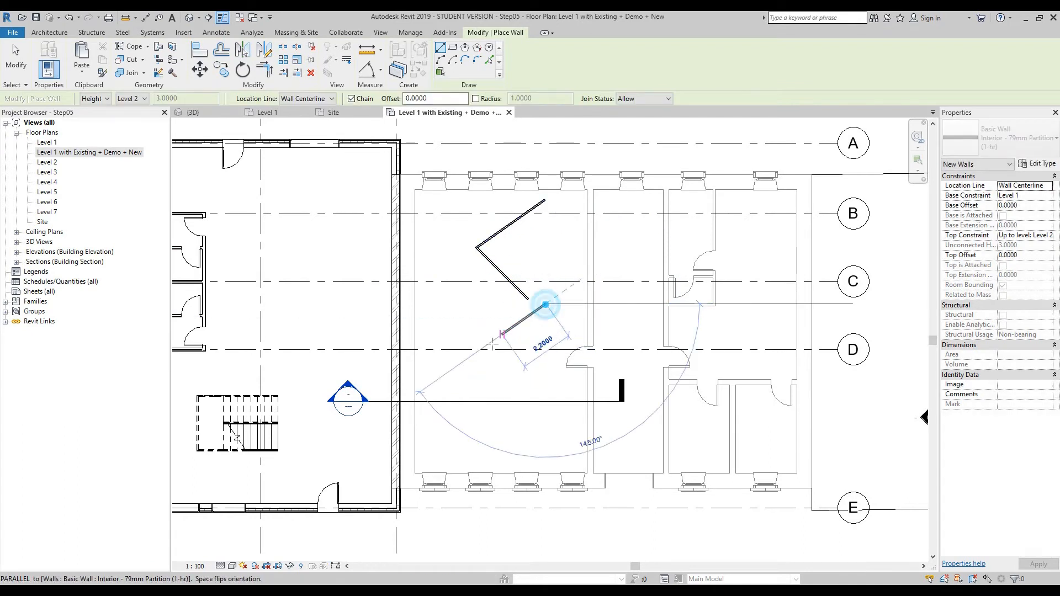
left_click(470, 379)
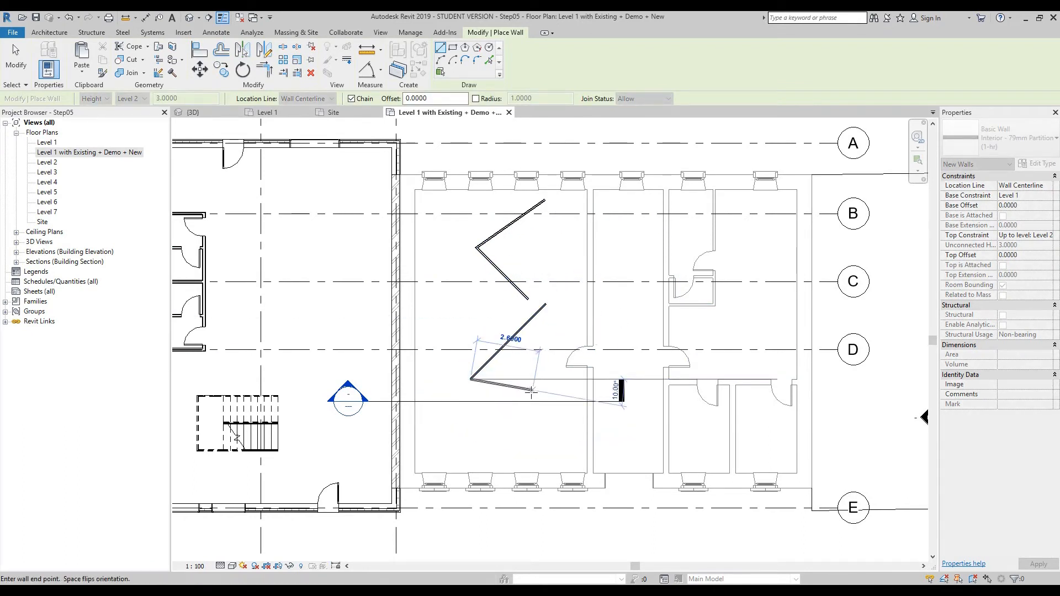
left_click(533, 390)
key("Escape")
Step: Draw a three-segment zigzag partition between grids D and E in the same room, its first segment about 2.7 m long, and finish the Wall command
left_click(433, 452)
left_click(487, 414)
left_click(522, 450)
left_click(557, 415)
key("Escape")
key("Escape")
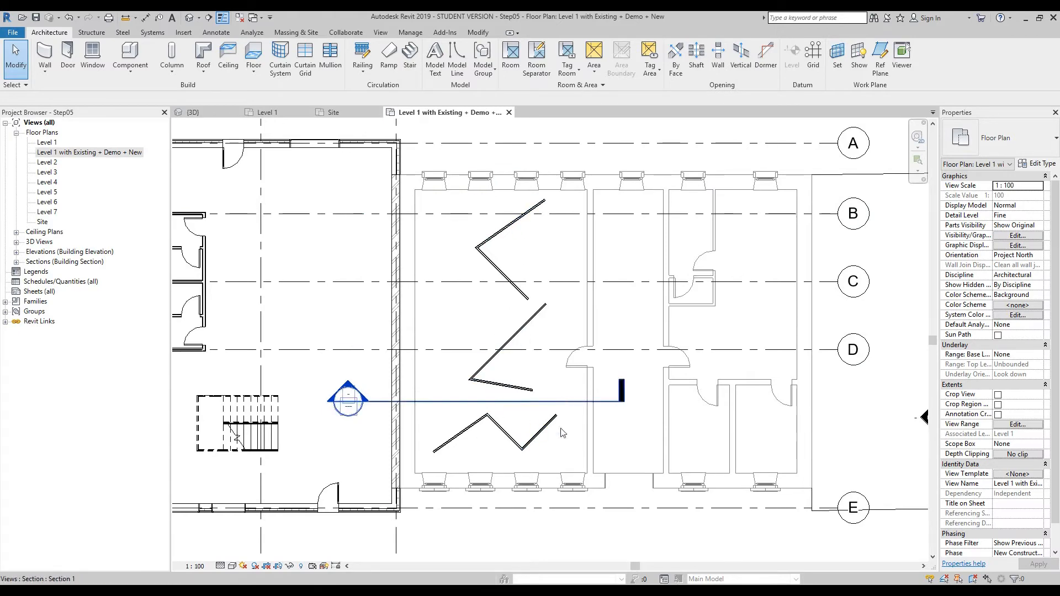
Step: Check the phasing properties of the first wall segment in the zigzag partition between grids D and E
scroll(435, 454, "up", 8)
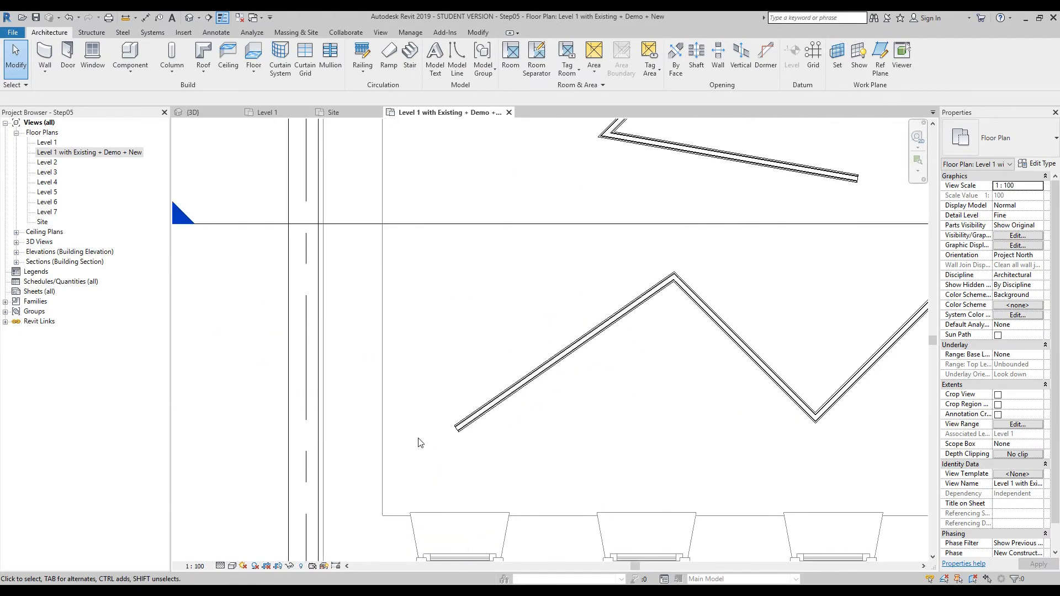
scroll(481, 444, "up", 2)
left_click(504, 398)
scroll(485, 414, "down", 2)
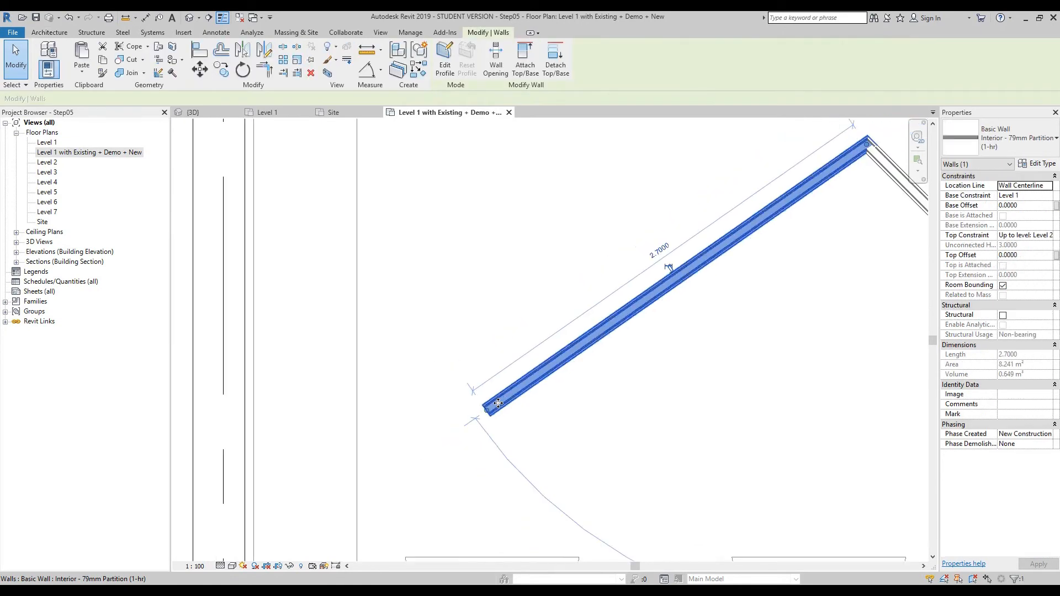
left_click(467, 429)
scroll(466, 407, "down", 4)
scroll(515, 401, "down", 5)
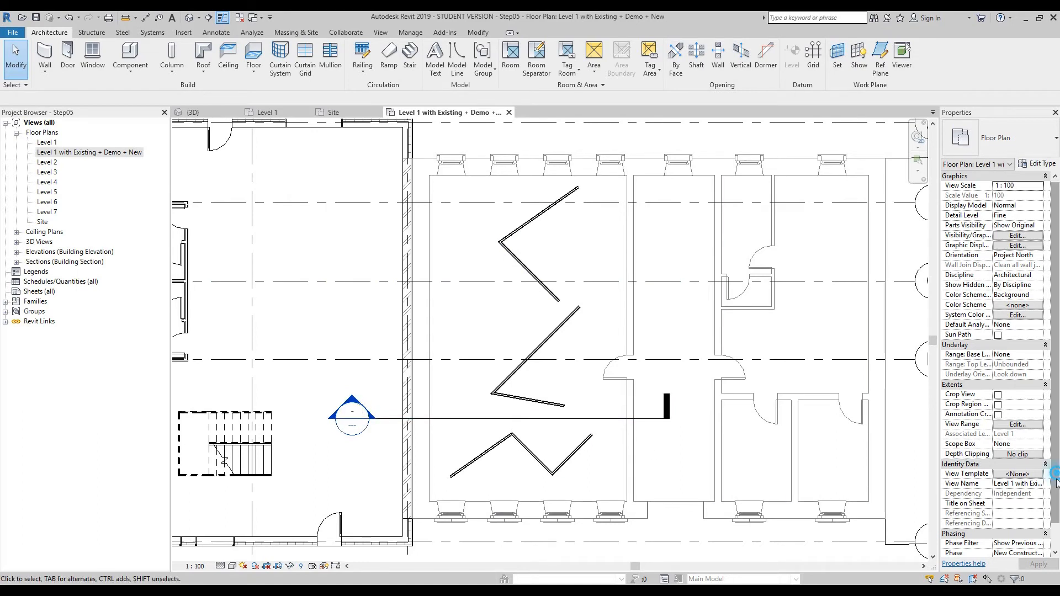
Step: Check the plan's phase property and review the project phases in the Phasing settings, closing them without changes
left_click_drag(1055, 482, 1055, 519)
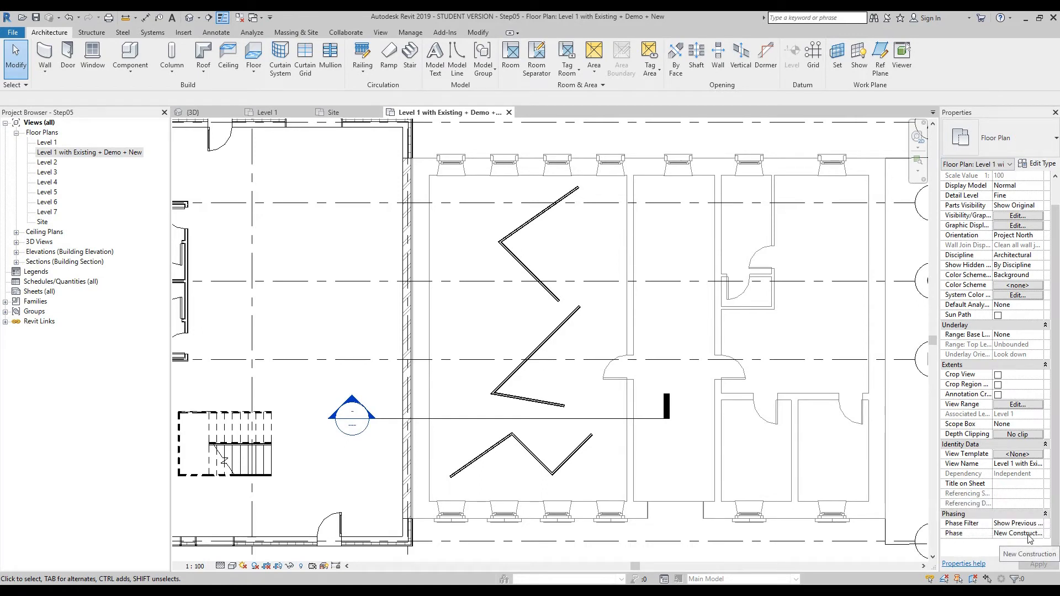
left_click(1027, 534)
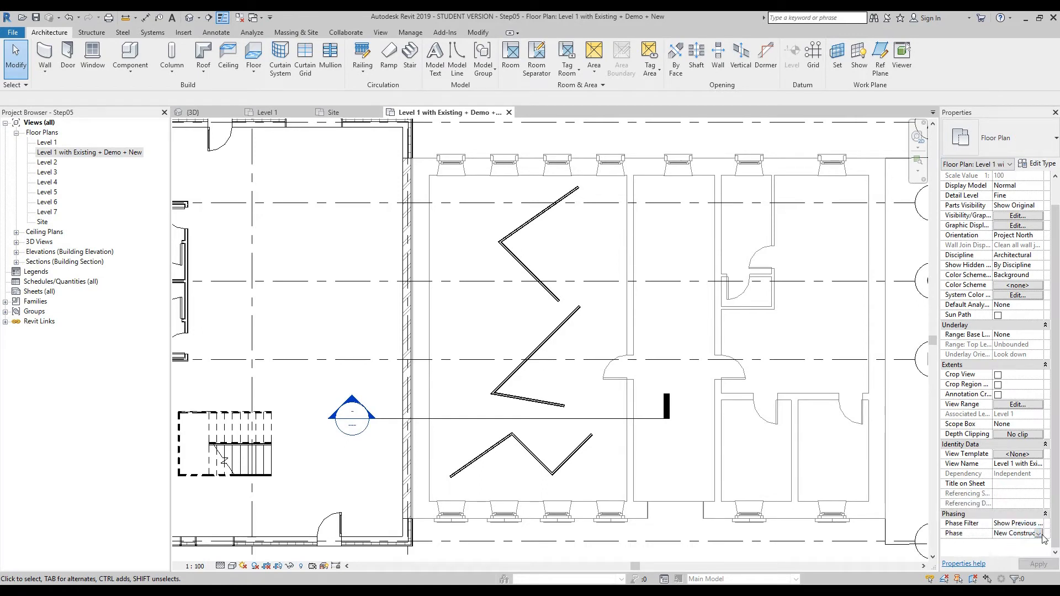
left_click(411, 33)
left_click(811, 57)
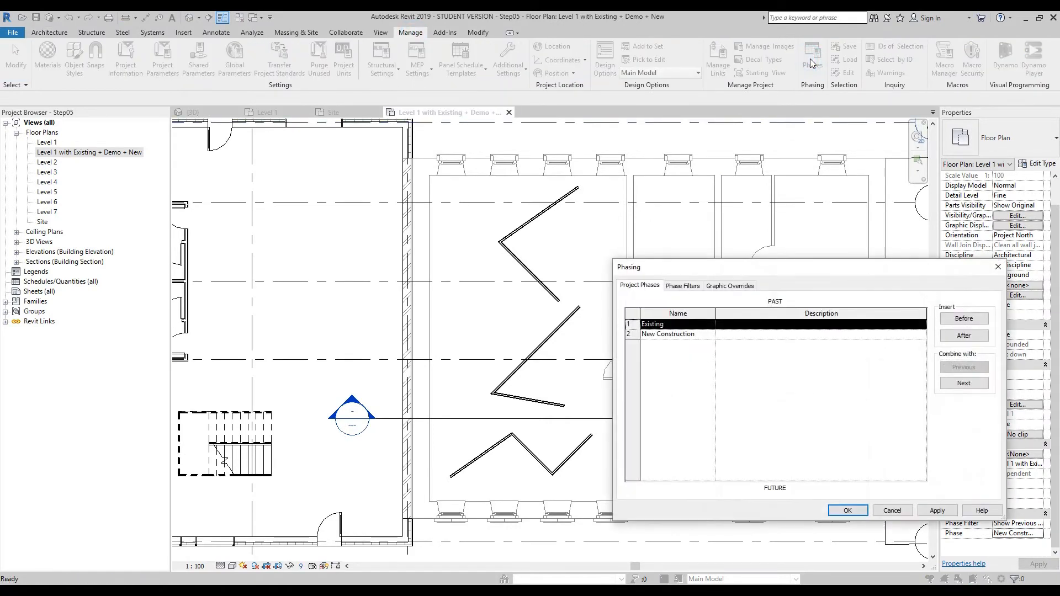
left_click(891, 511)
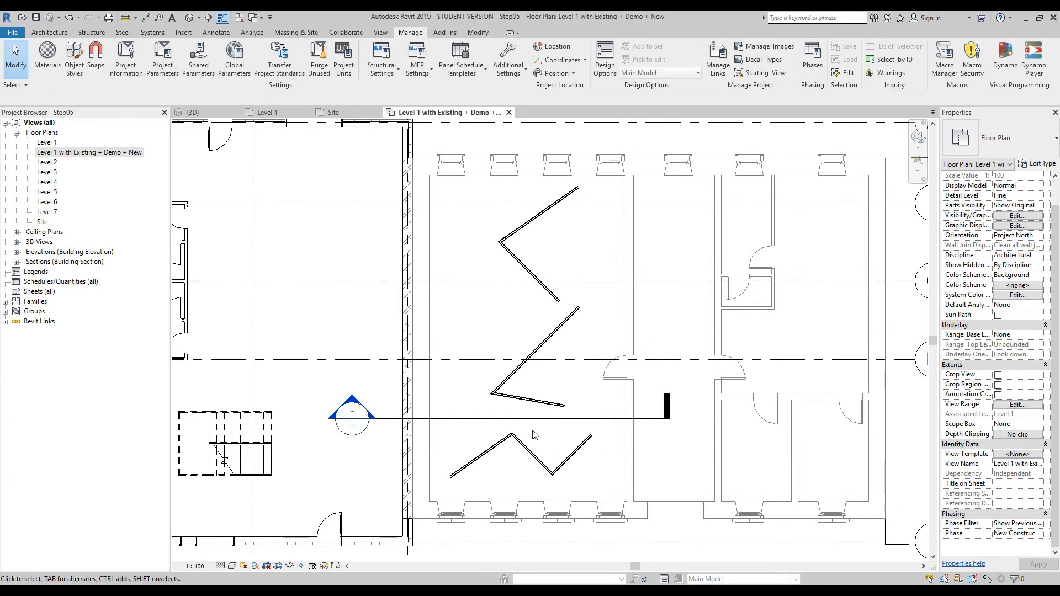
Step: Rotate the section line in the plan by 90° and move it between grids 2 and 3, just inside the grid 3 wall
left_click(496, 418)
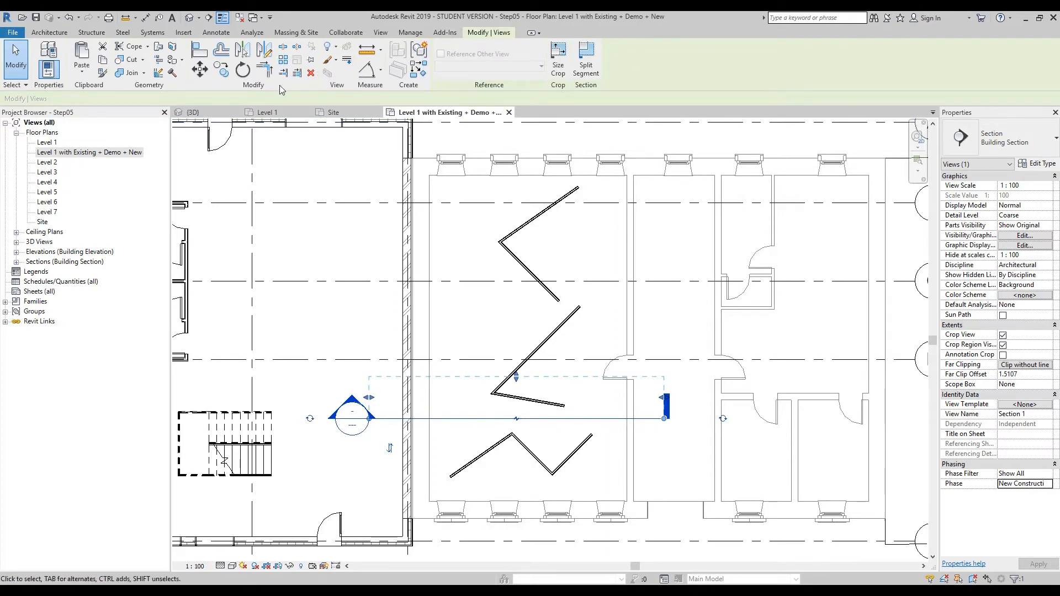
left_click(243, 71)
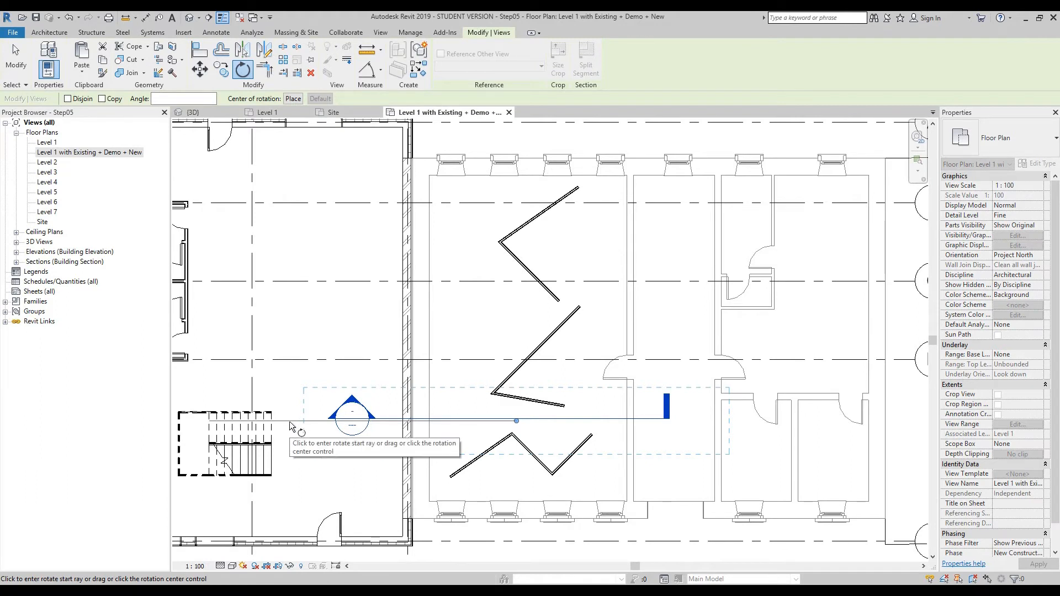
left_click(363, 421)
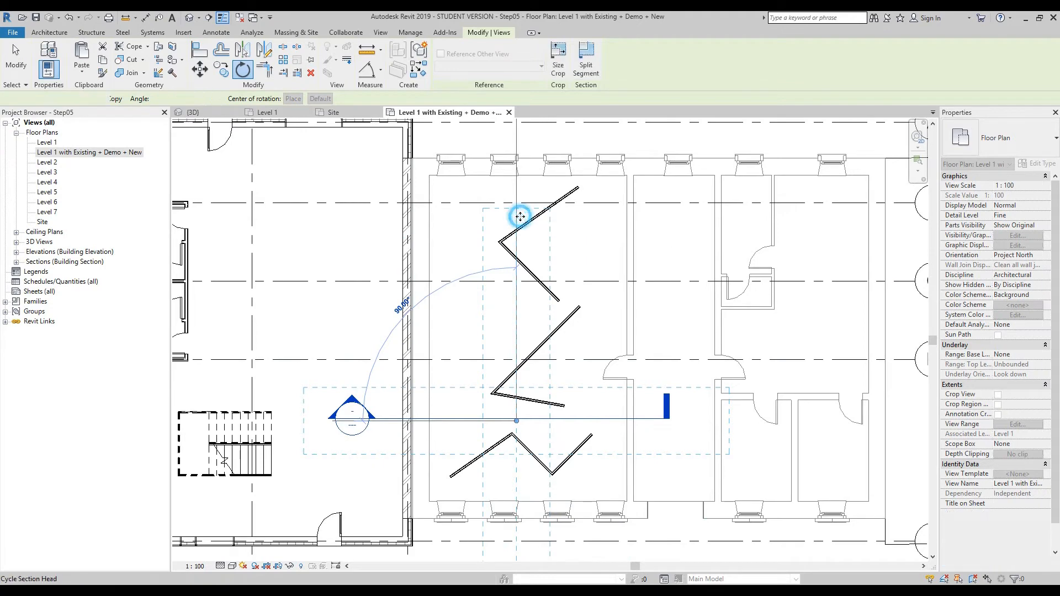
left_click(519, 218)
left_click_drag(519, 435, 380, 330)
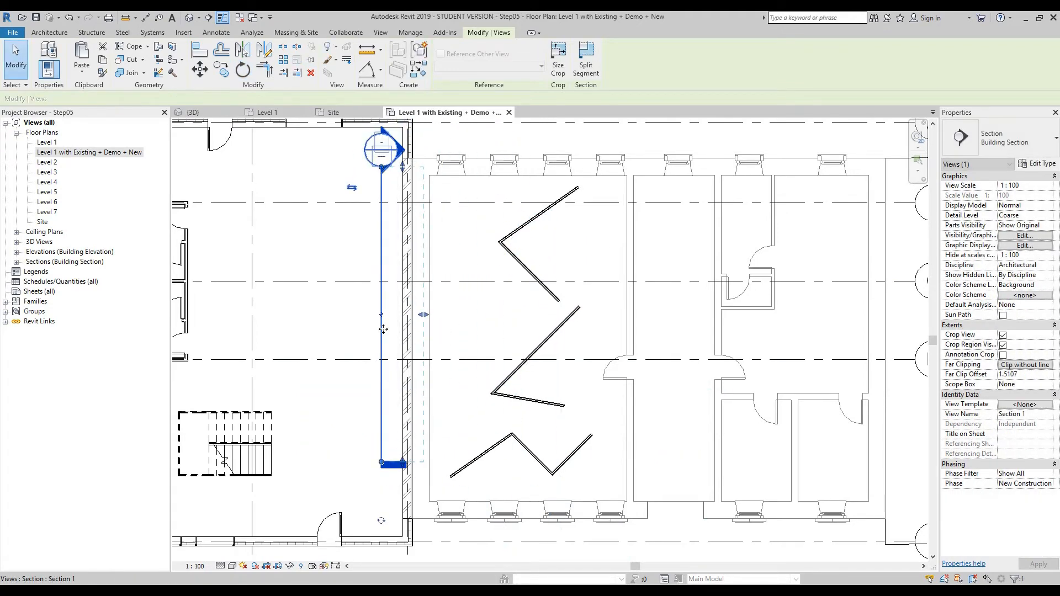
Step: Extend the section's extents beyond grids A and E and deepen its far clip offset to about 2.72 m
scroll(441, 331, "down", 3)
left_click_drag(449, 389, 448, 461)
left_click_drag(449, 219, 448, 170)
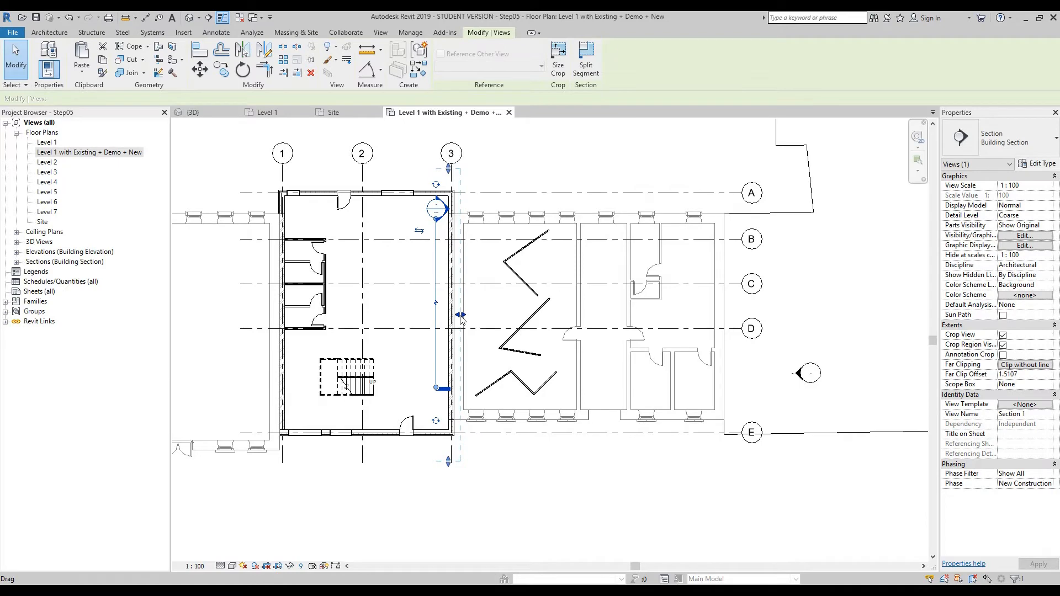
left_click_drag(462, 318, 482, 319)
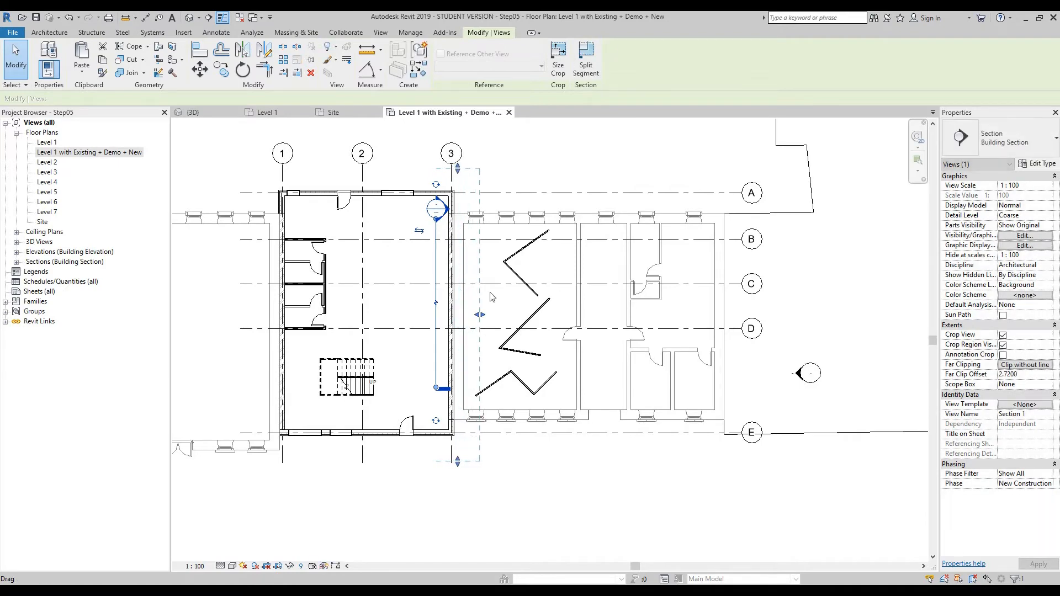
left_click(517, 485)
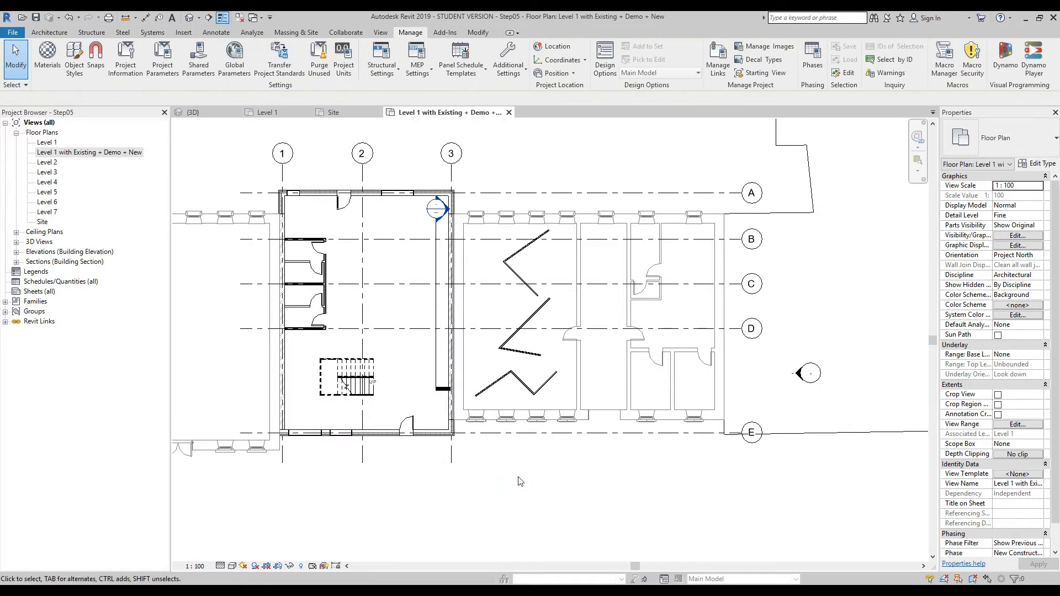
Step: Open Section 1 and close the Level 1 with Existing + Demo + New, Site and Level 1 views
double_click(436, 210)
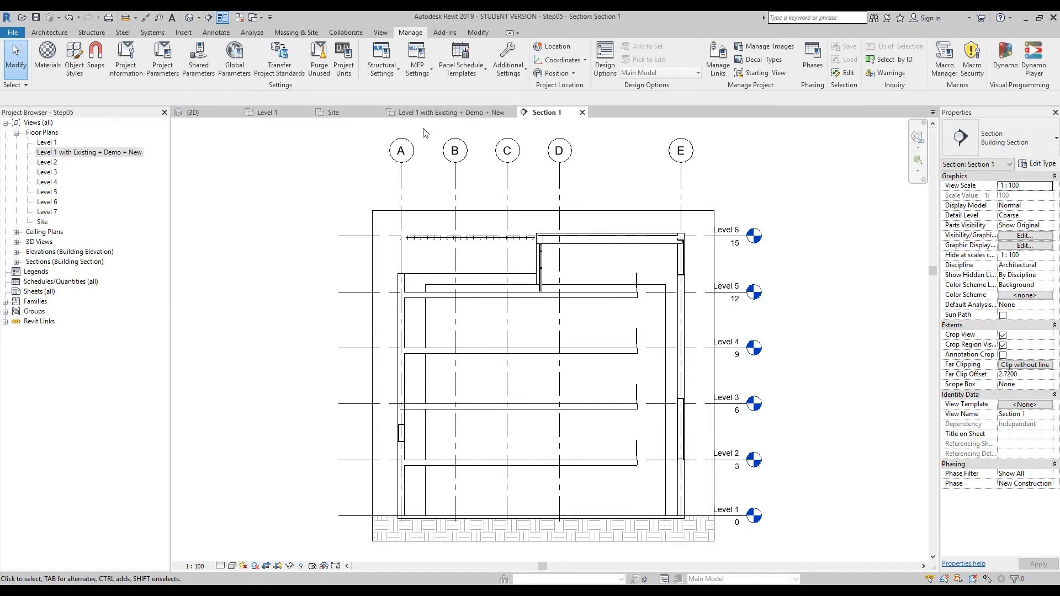
middle_click_drag(795, 435, 778, 432)
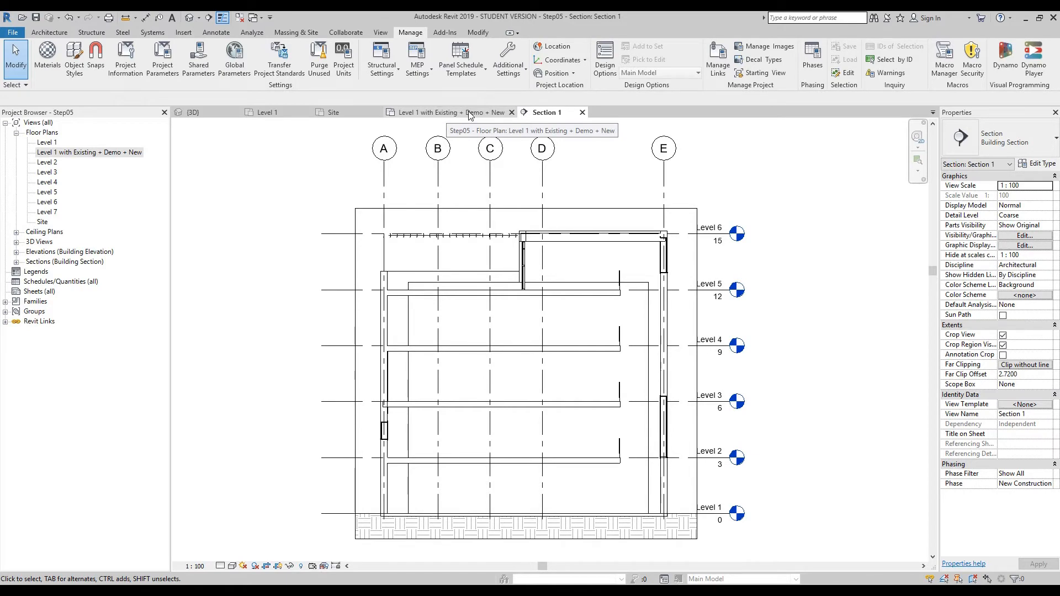
left_click(512, 113)
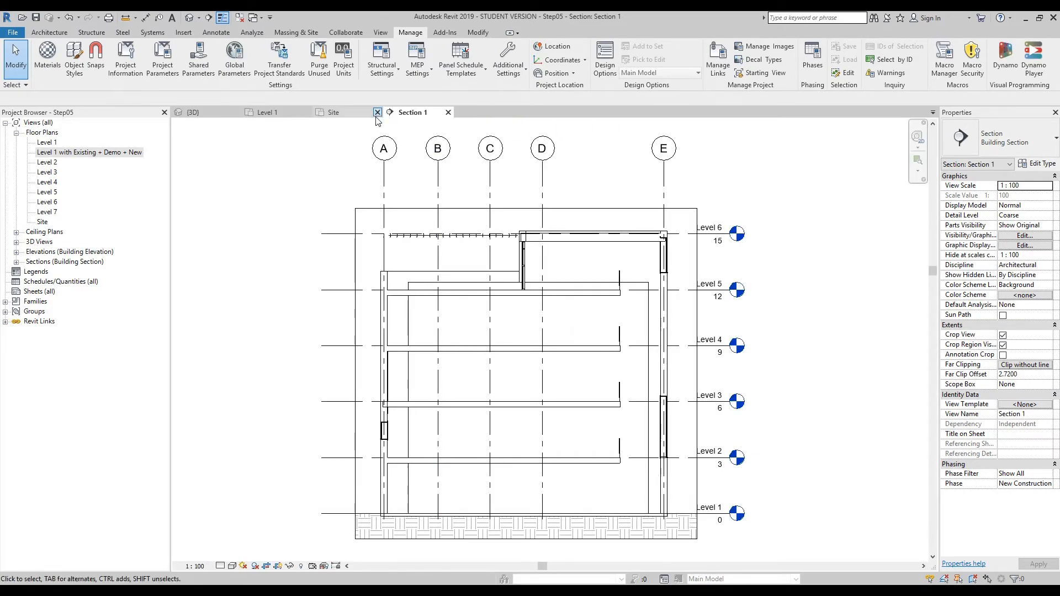
left_click(377, 112)
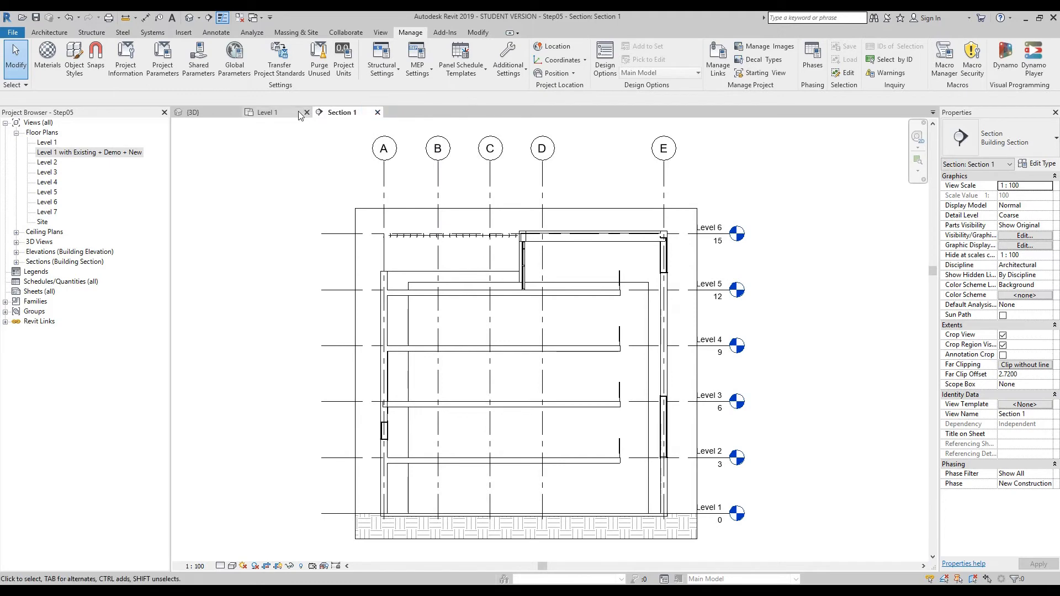
left_click(306, 112)
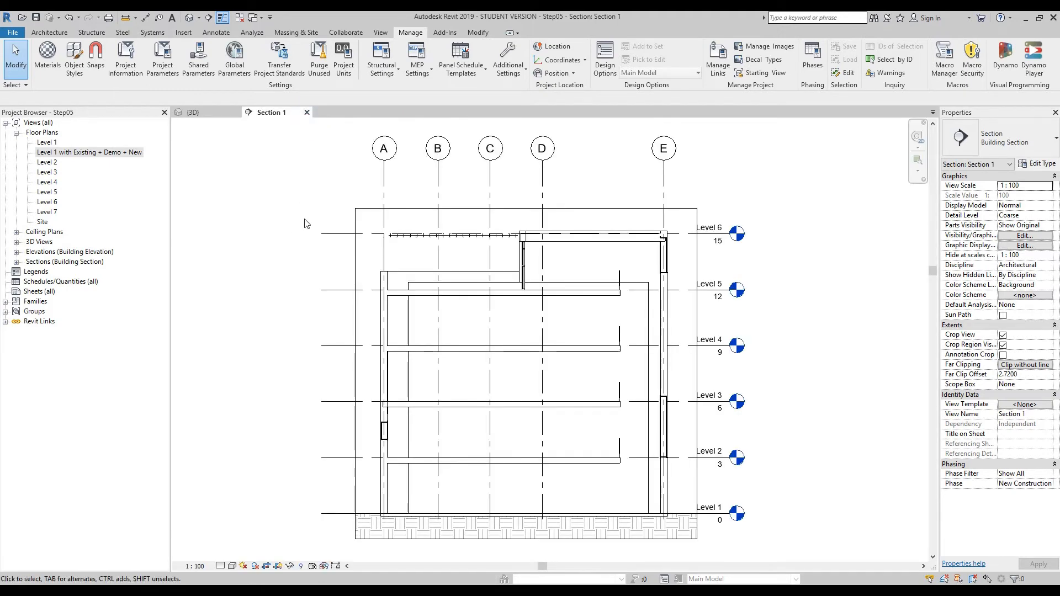
Step: Tile the Section 1 and 3D views side by side and fit both to their windows
key("w")
key("t")
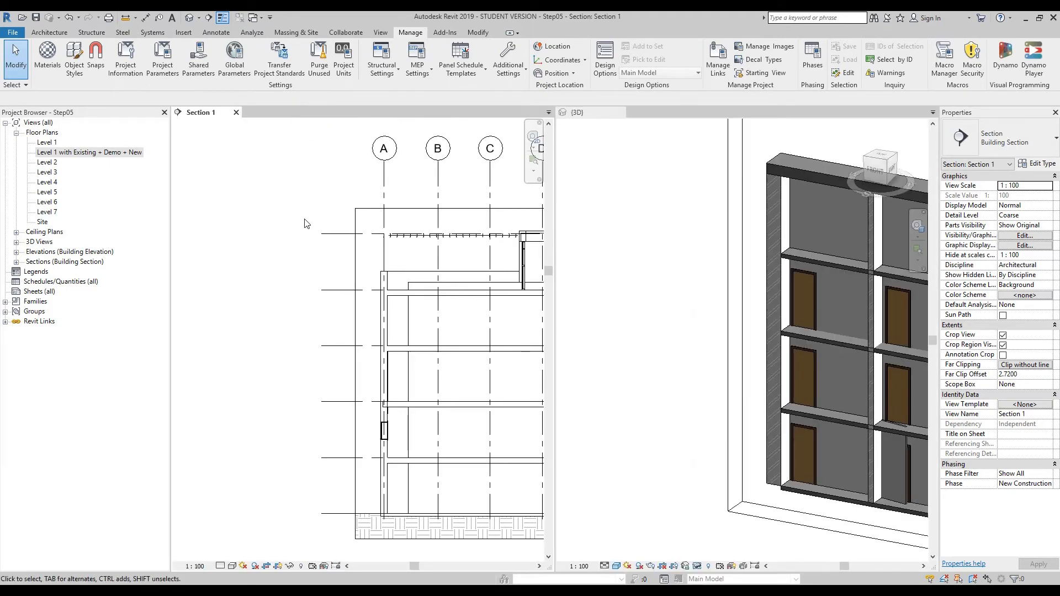
key("z")
key("a")
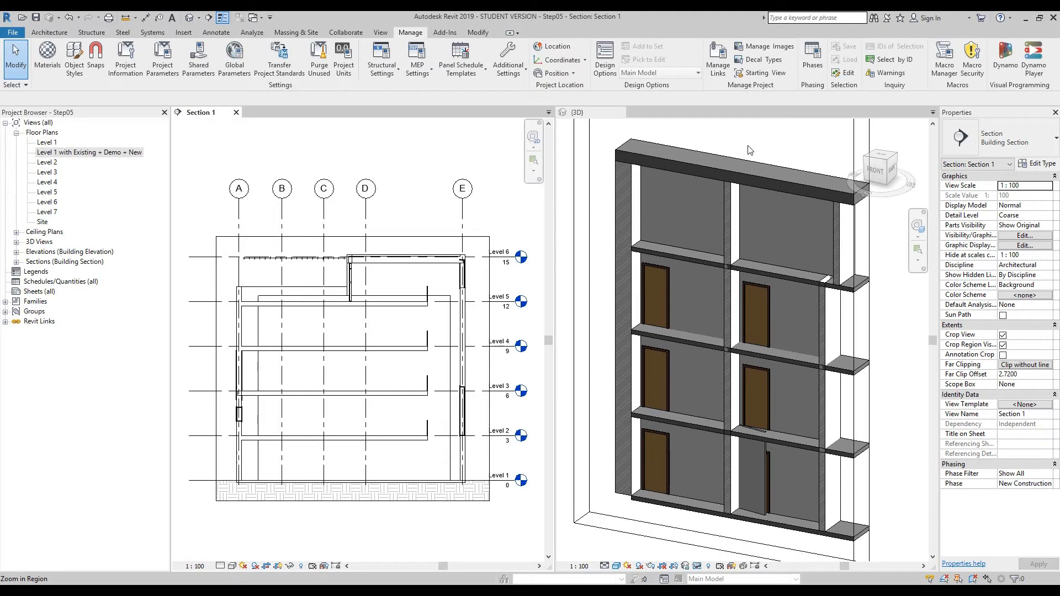
Step: Orient the 3D view to Section 1
left_click(881, 171)
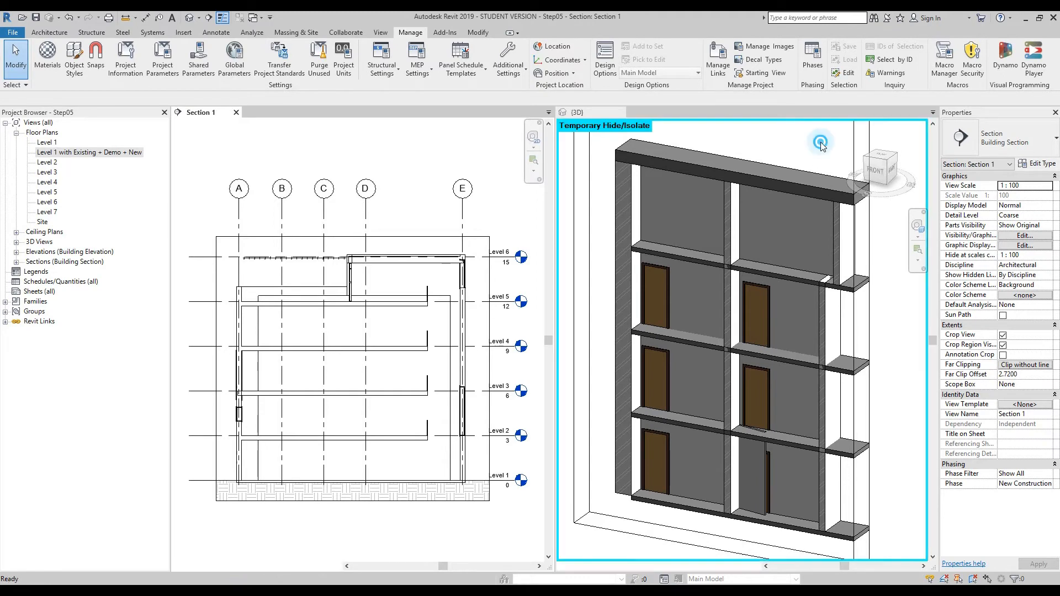
right_click(880, 173)
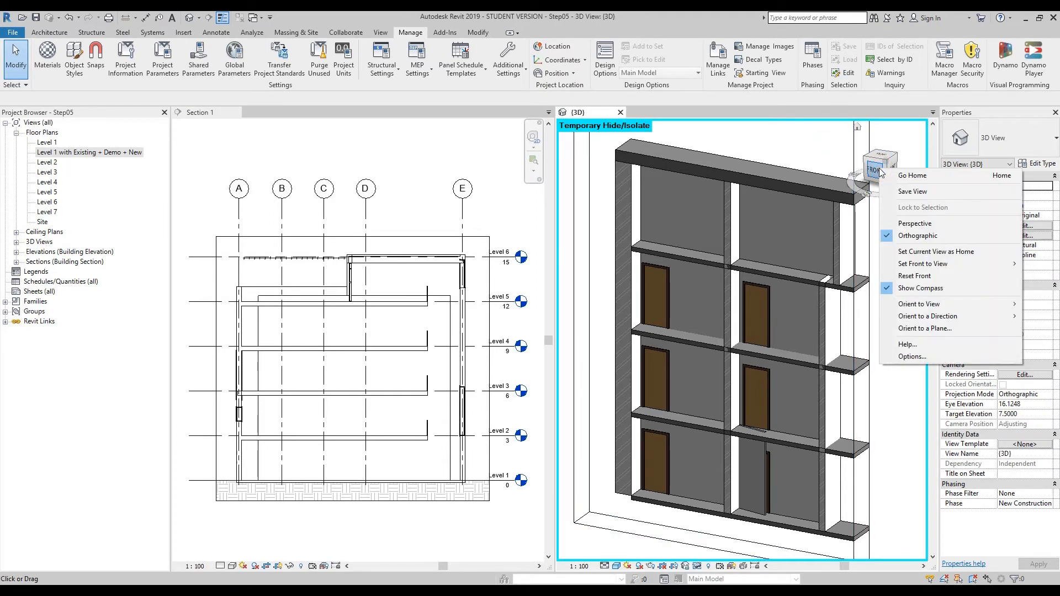
mouse_move(945, 310)
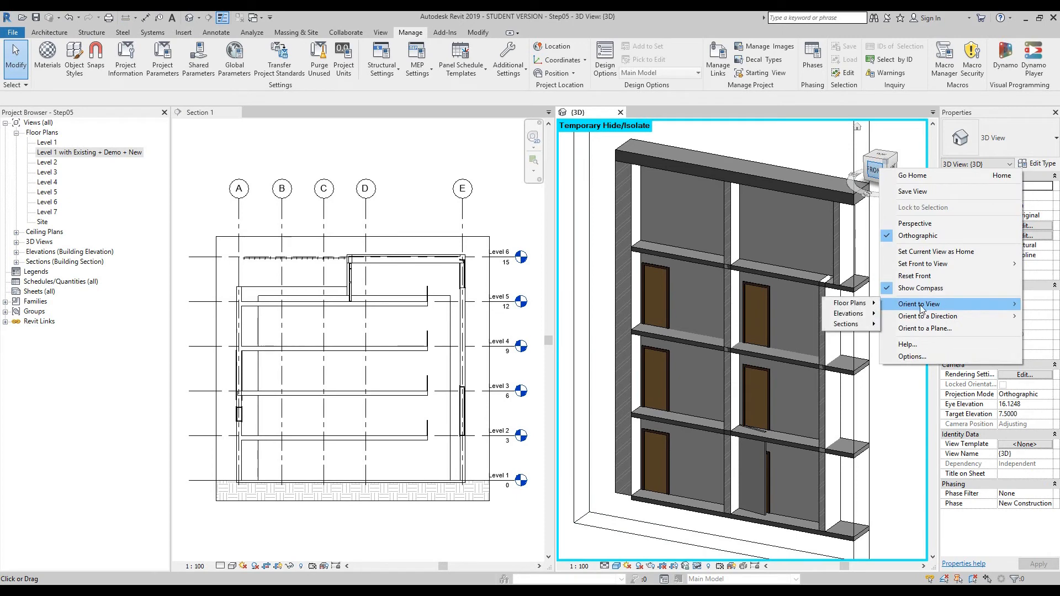
mouse_move(864, 325)
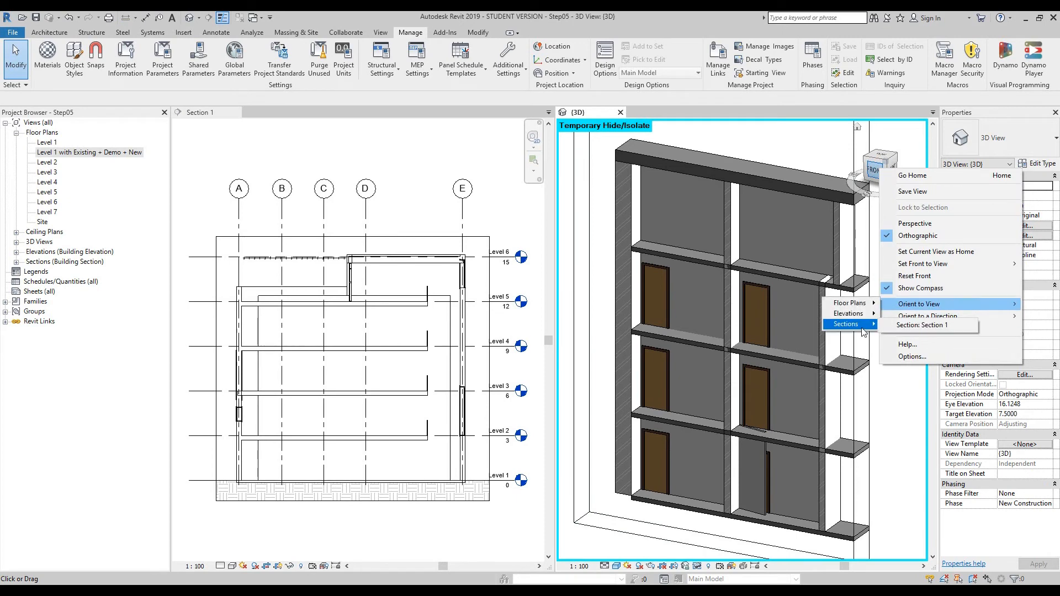
left_click(921, 330)
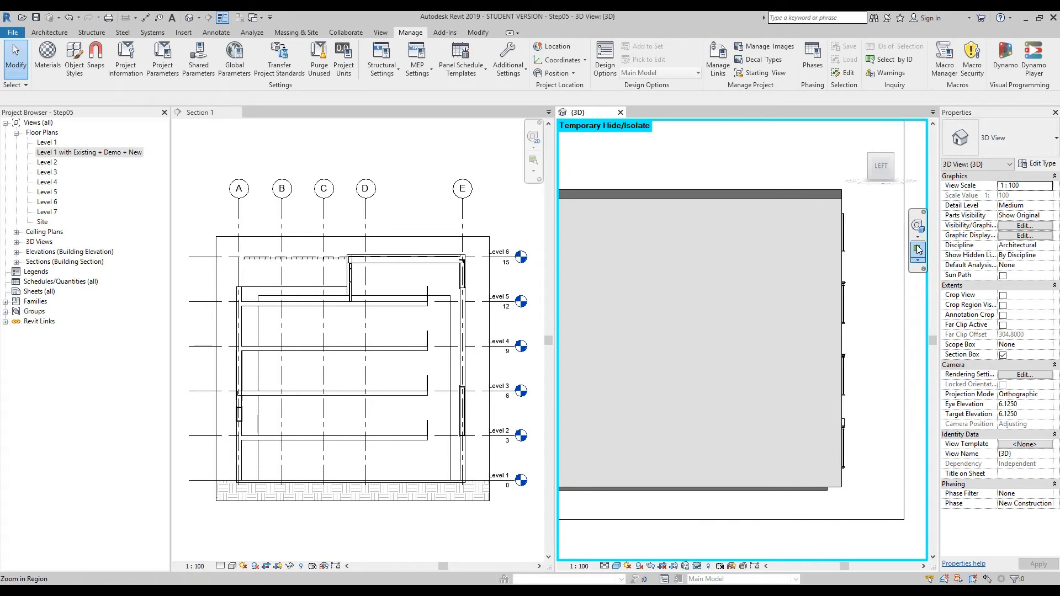
Step: Orbit the 3D view to an oblique angle and reset its temporary hide/isolate
scroll(671, 281, "down", 2)
left_click(917, 225)
left_click_drag(873, 250, 831, 296)
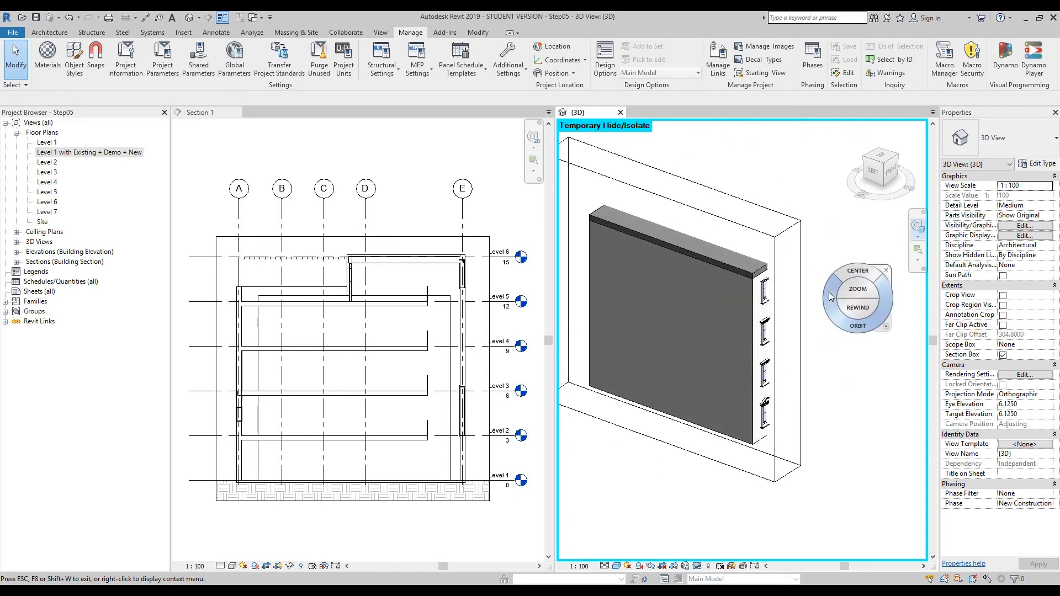
mouse_move(806, 312)
left_mouse_down()
mouse_move(624, 323)
mouse_move(672, 292)
mouse_move(820, 312)
mouse_move(688, 287)
mouse_move(672, 303)
mouse_move(759, 338)
mouse_move(829, 330)
mouse_move(798, 328)
mouse_move(807, 261)
mouse_move(742, 183)
left_mouse_up()
left_click(780, 184)
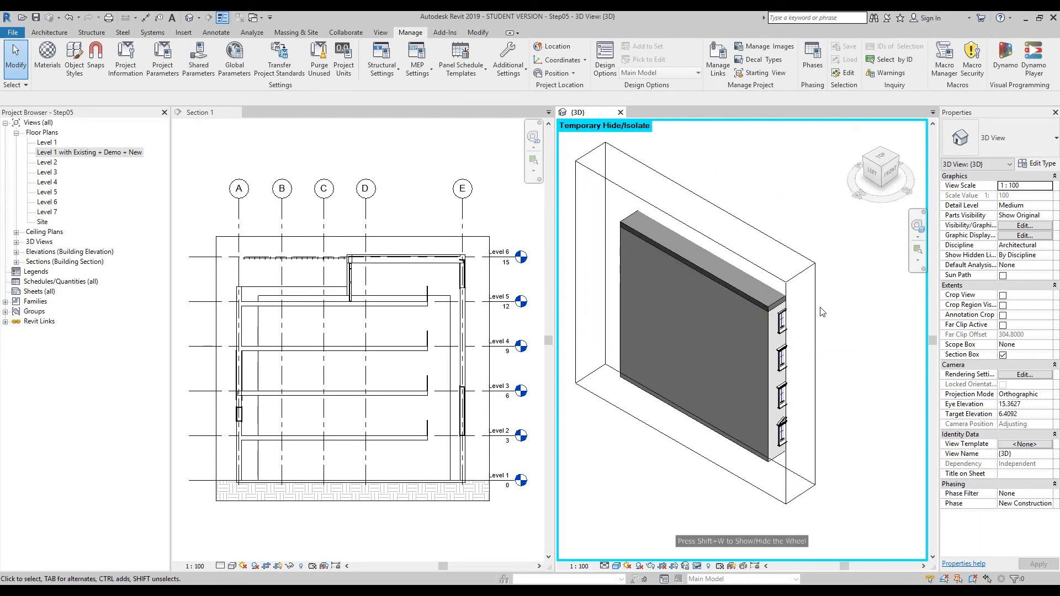
left_click(697, 566)
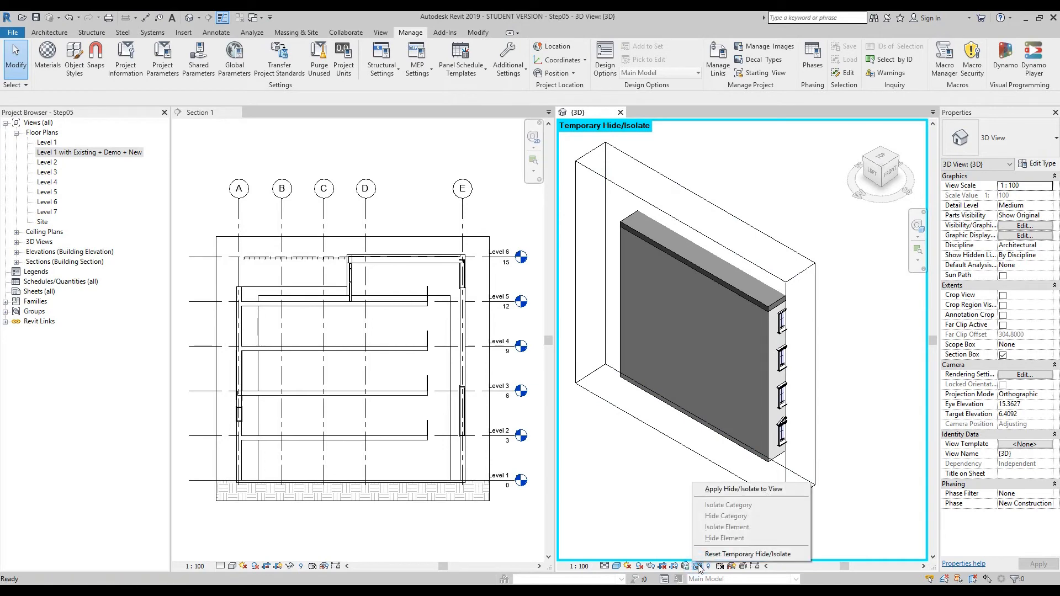
left_click(720, 553)
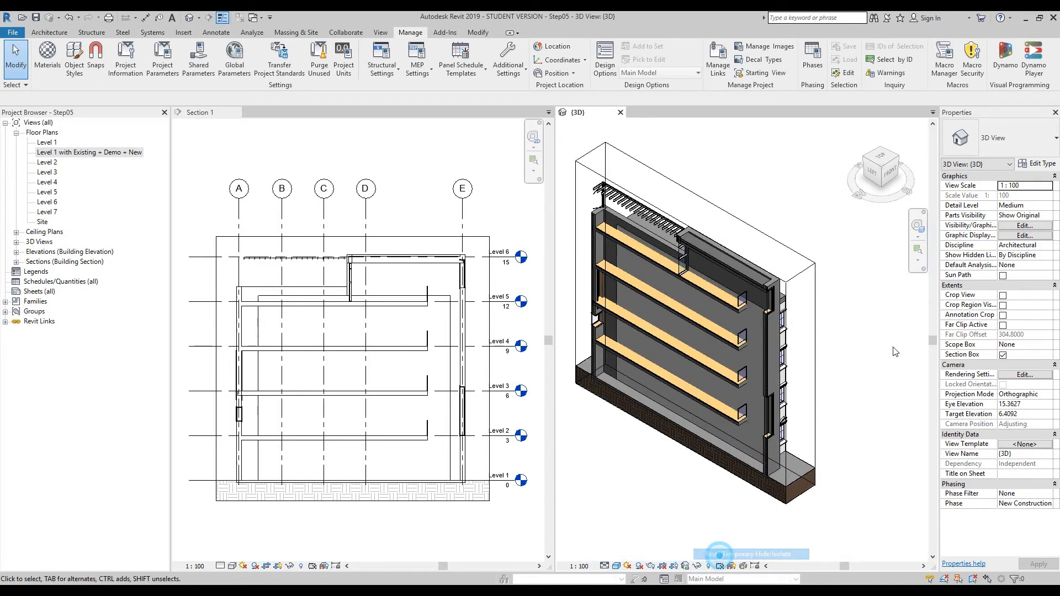
Step: Examine the cut building in the 3D view from an oblique angle and compare it with Section 1
left_click(918, 227)
left_click_drag(752, 268, 779, 222)
left_click_drag(704, 298, 674, 330)
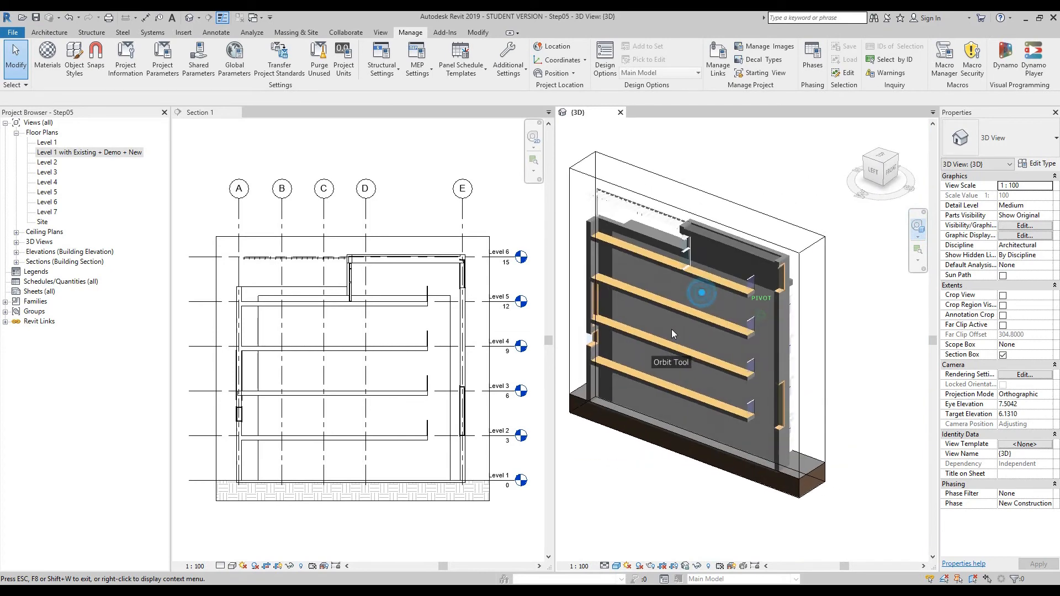
scroll(675, 330, "up", 1)
middle_click_drag(690, 330, 753, 356)
left_click(749, 302)
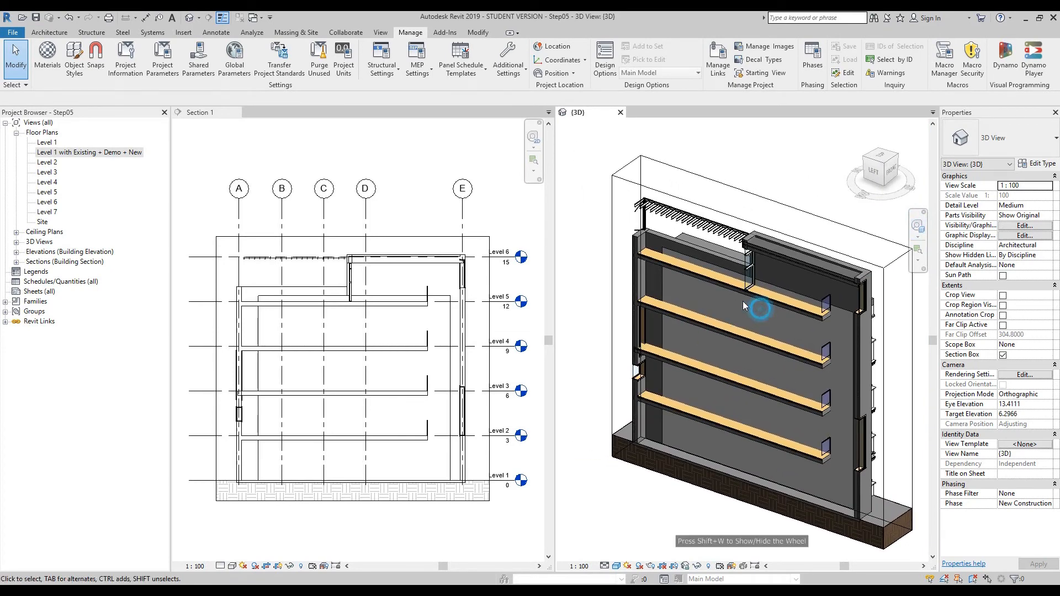
left_click(430, 177)
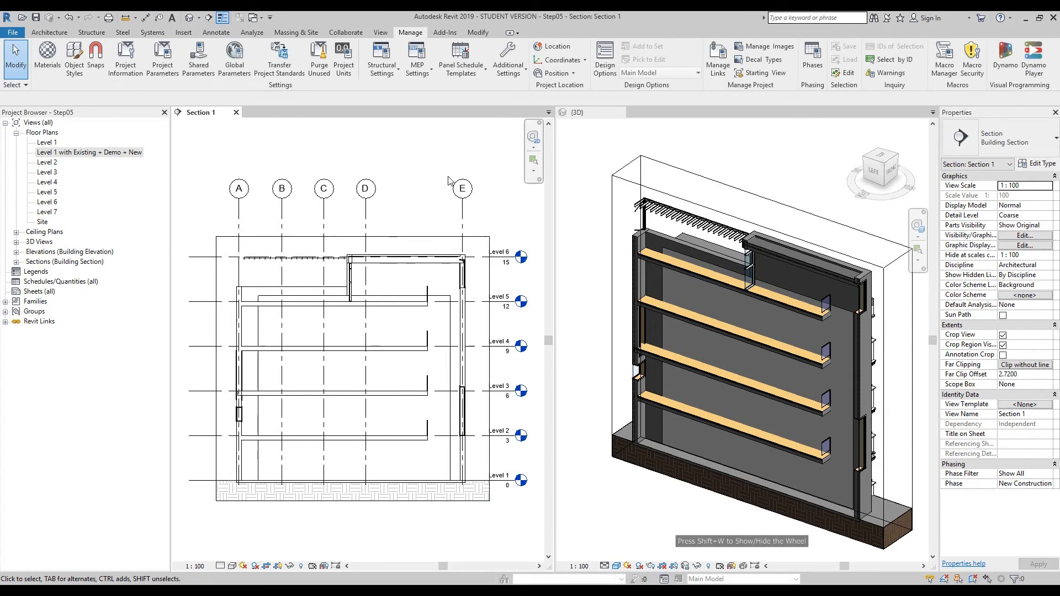
left_click(681, 522)
middle_click_drag(671, 516, 664, 514)
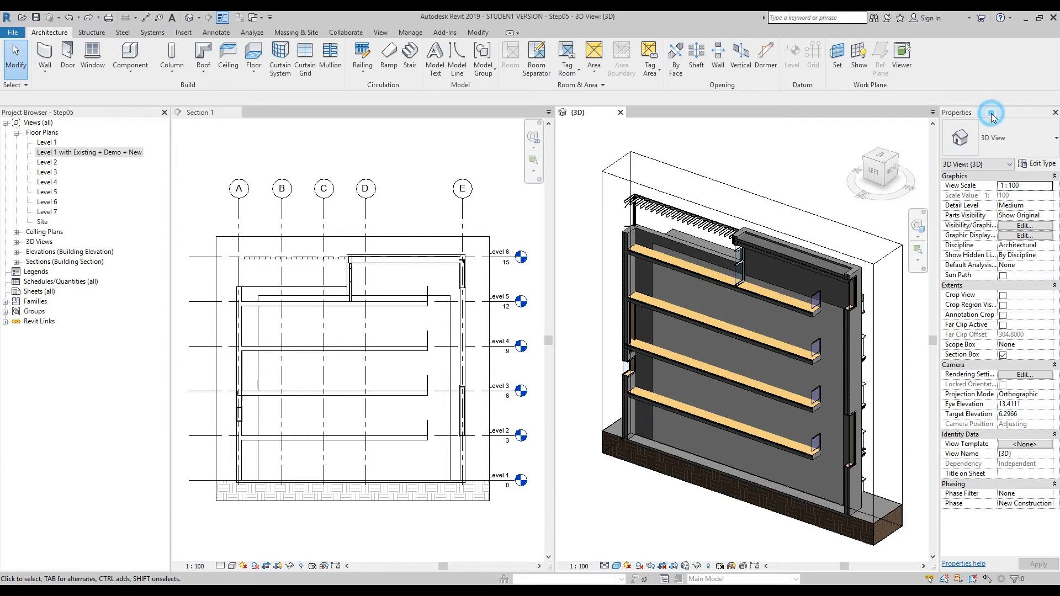
Step: Set the 3D view's phase filter to a Show Previous + option and inspect the cut model from its opposite side
left_click(1048, 497)
left_click(1049, 495)
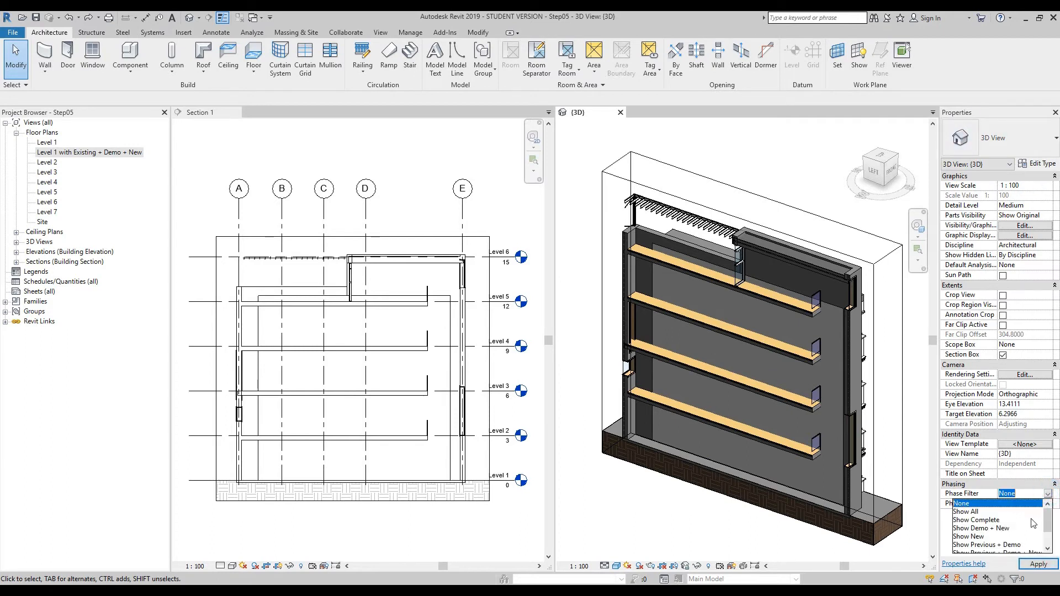
scroll(1034, 524, "down", 1)
left_click(998, 537)
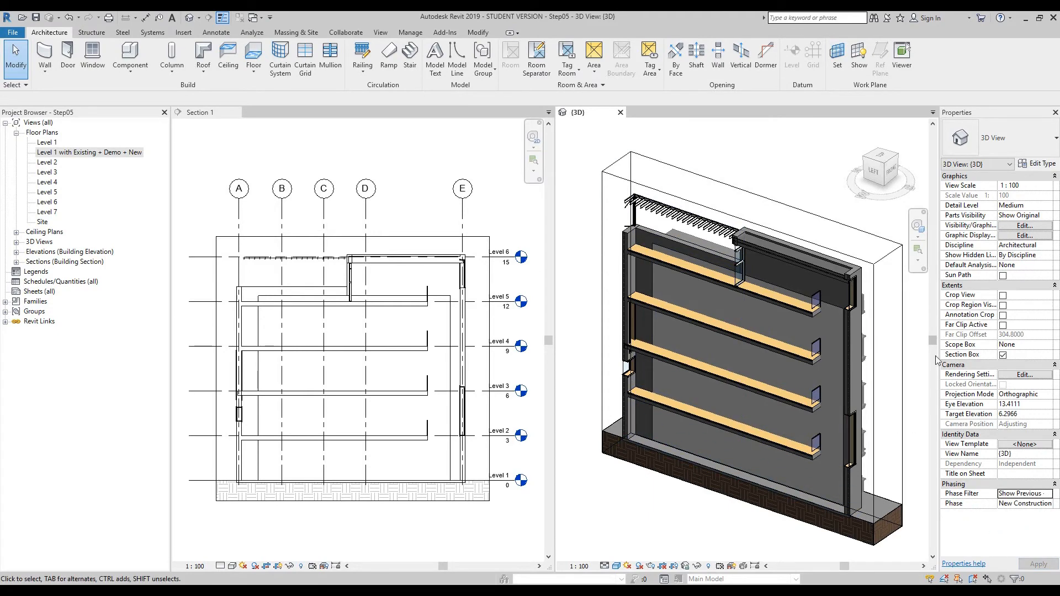
left_click(917, 226)
left_click_drag(870, 266, 827, 308)
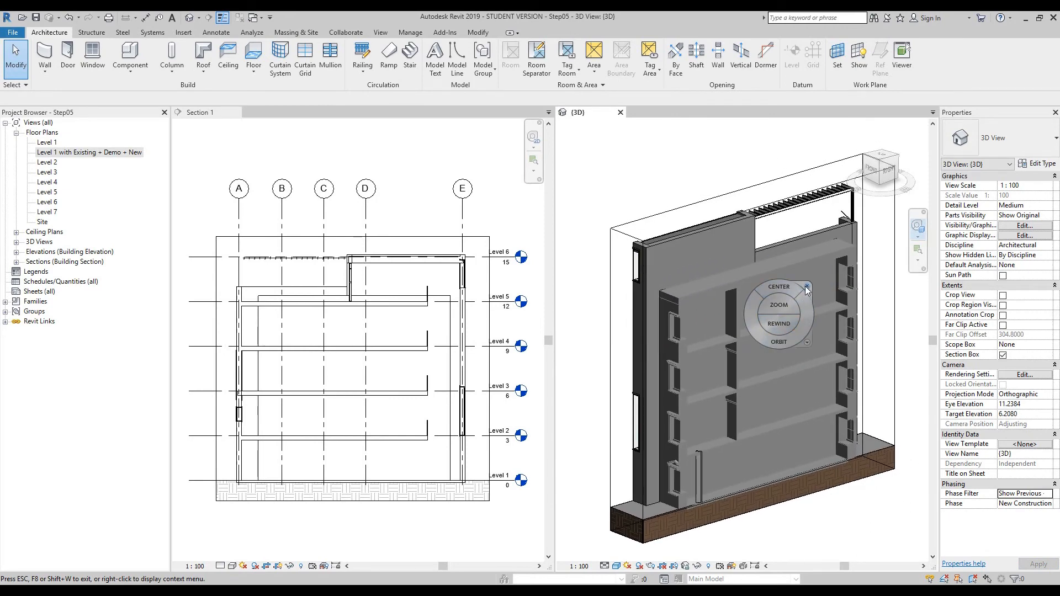
left_click(805, 286)
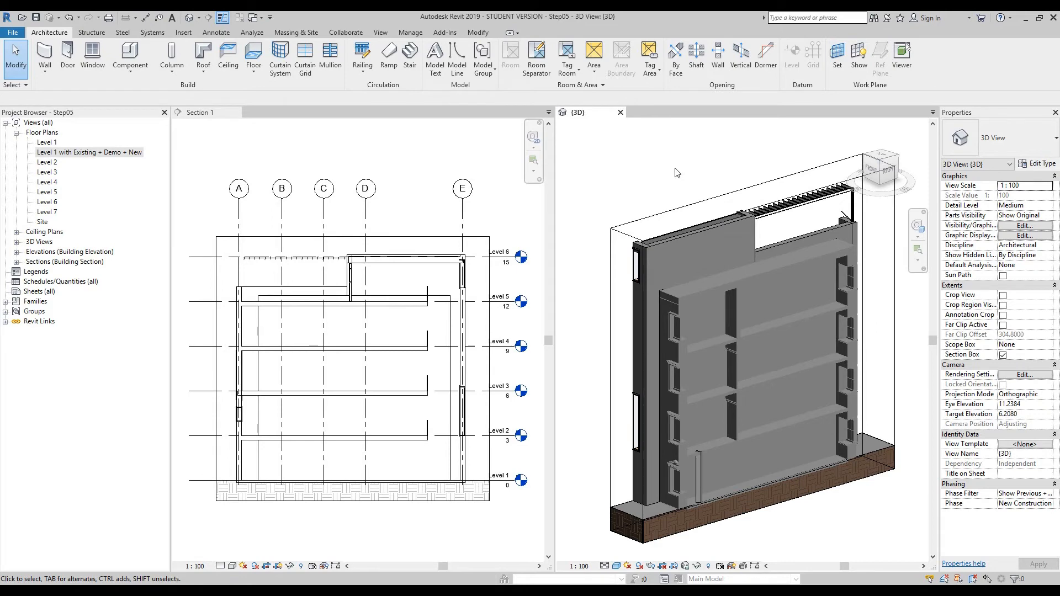
Step: Open the Level 1 with Existing + Demo + New plan, tile it with the section and 3D views, and focus on the new partitions
left_click(56, 158)
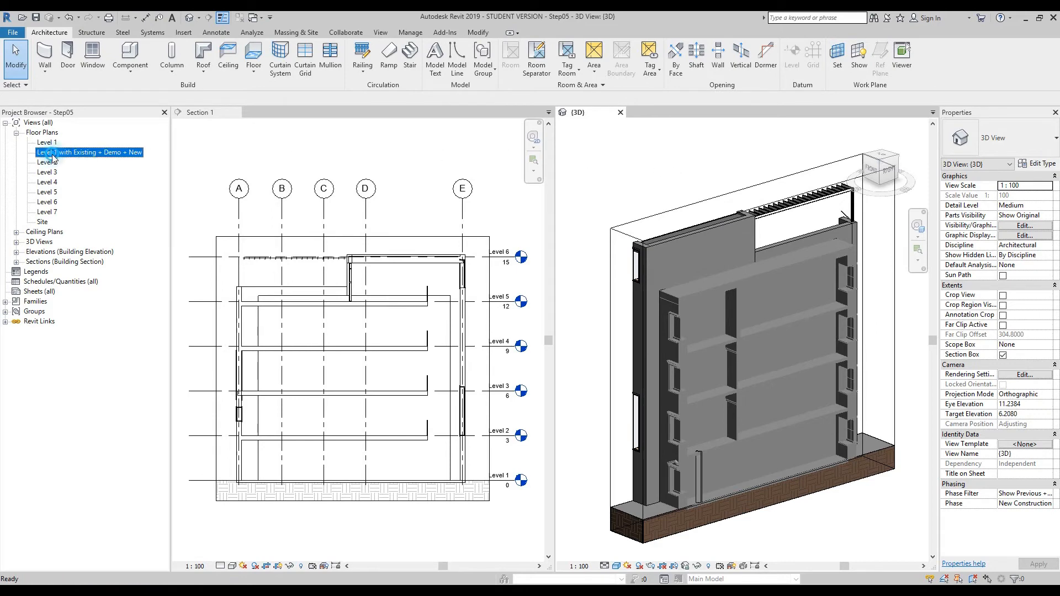
double_click(105, 155)
key("w")
key("t")
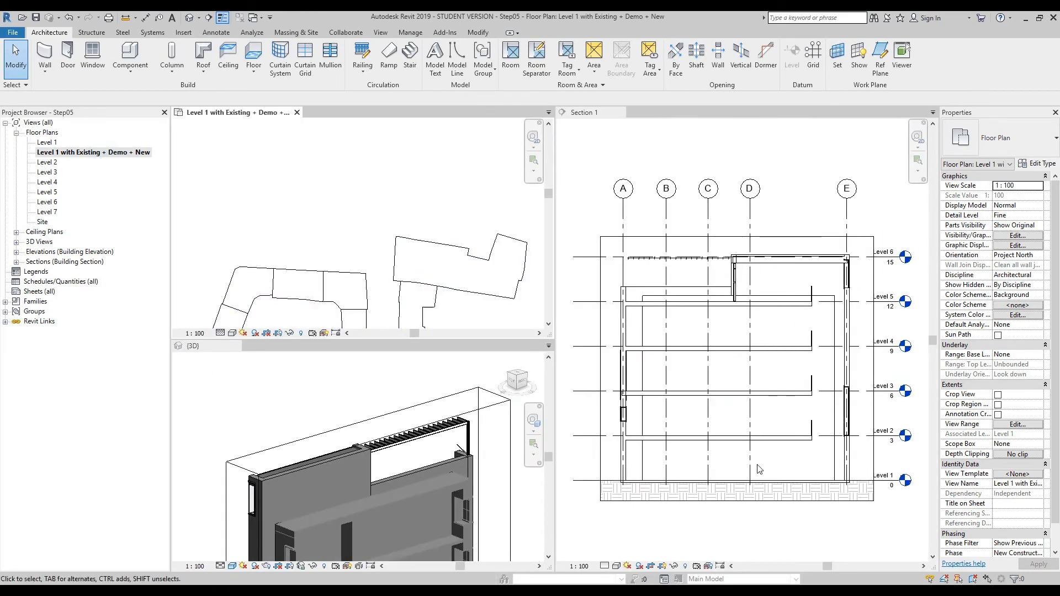
scroll(371, 215, "down", 3)
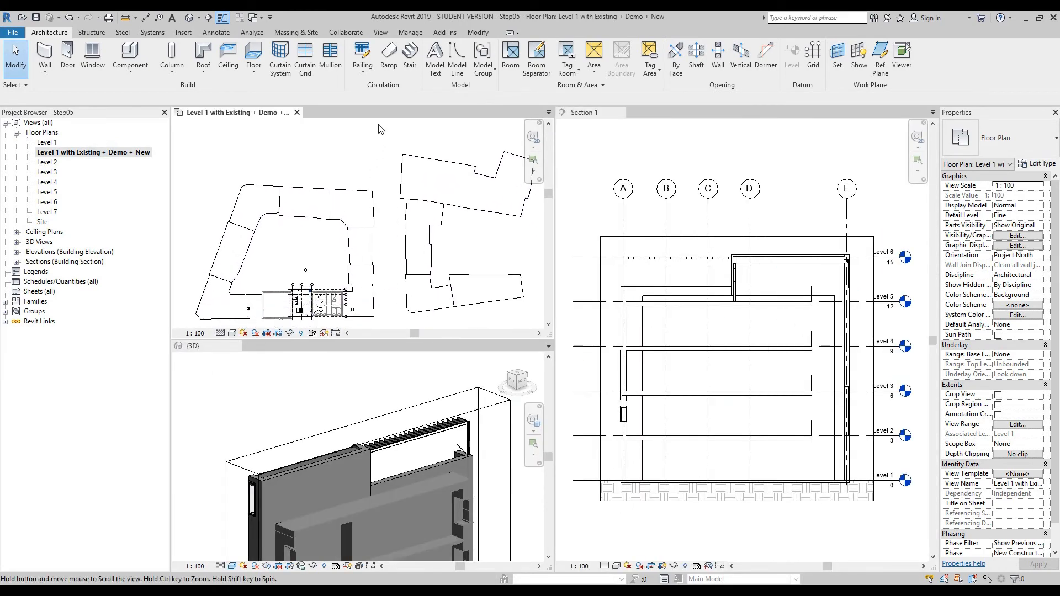
scroll(317, 321, "up", 3)
scroll(317, 320, "up", 8)
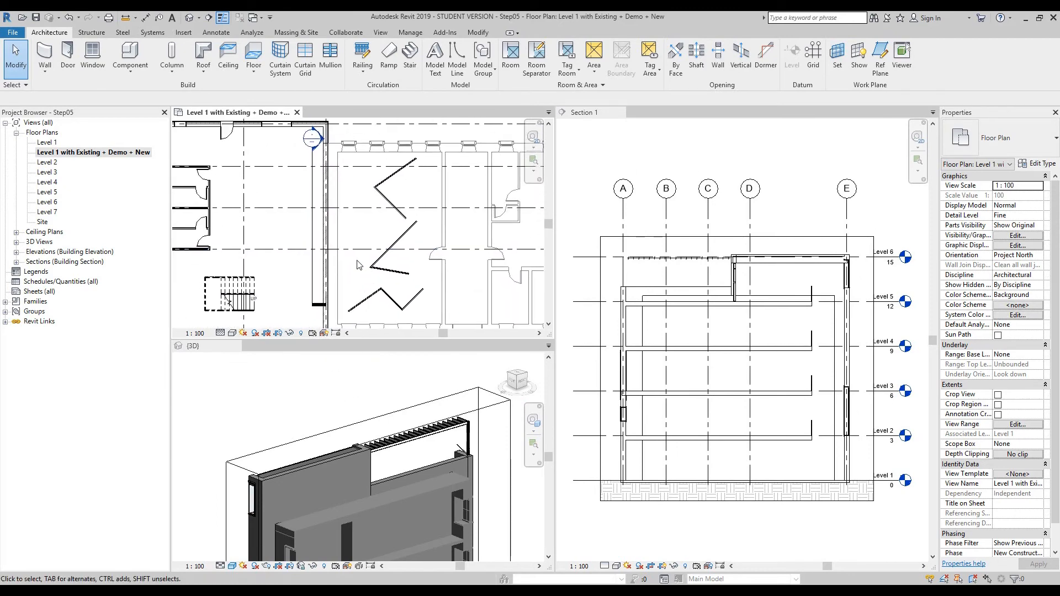
Step: Cut a rectangular wall opening about 3.96 m wide in the existing wall beside the new partitions, working in the Level 1 plan
scroll(343, 402, "up", 5)
middle_click_drag(388, 445, 364, 435)
scroll(373, 447, "up", 2)
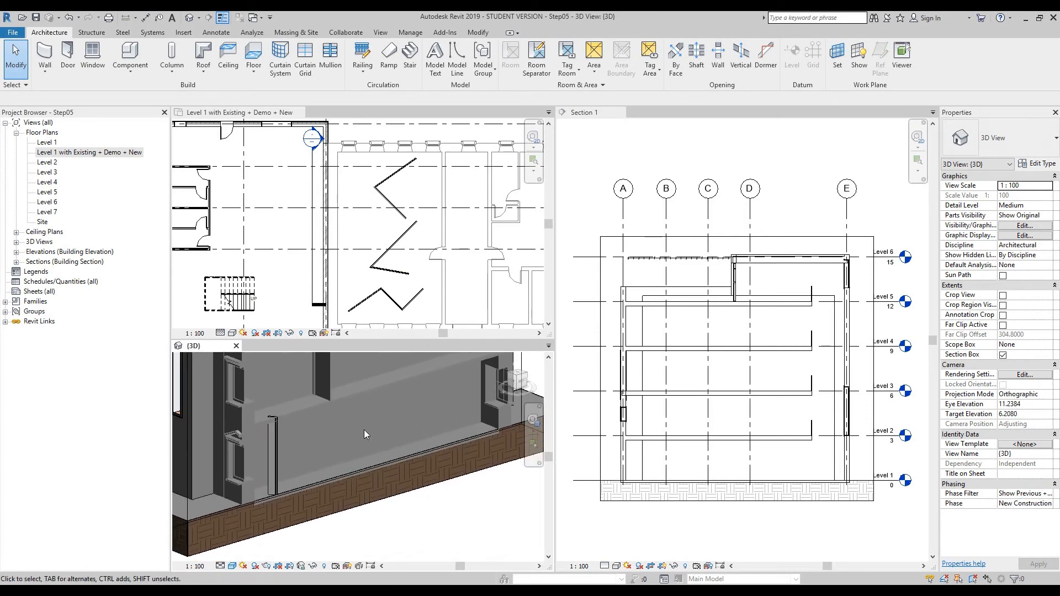
left_click(683, 554)
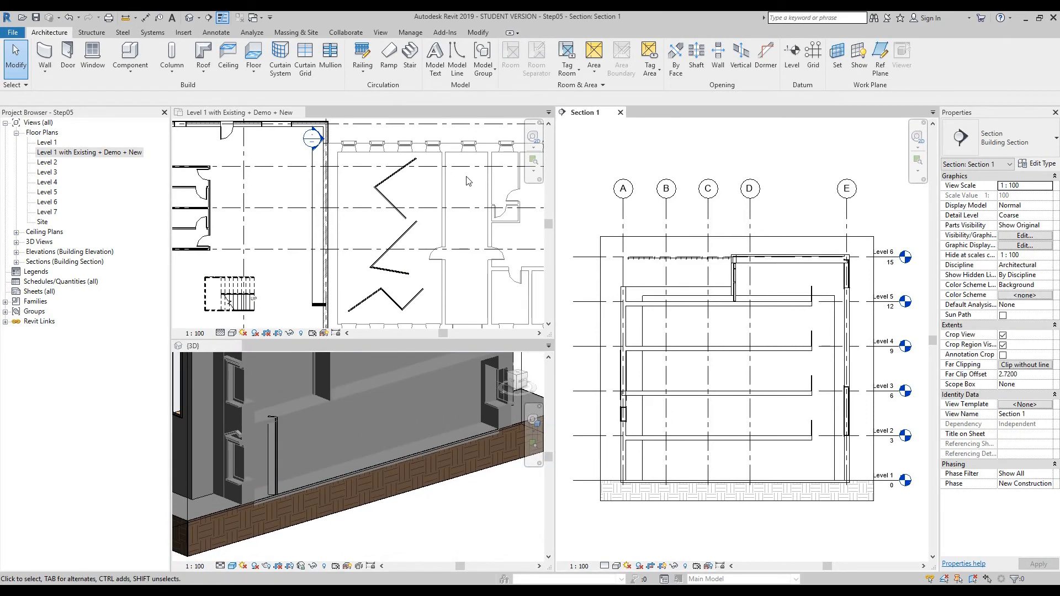
left_click(414, 199)
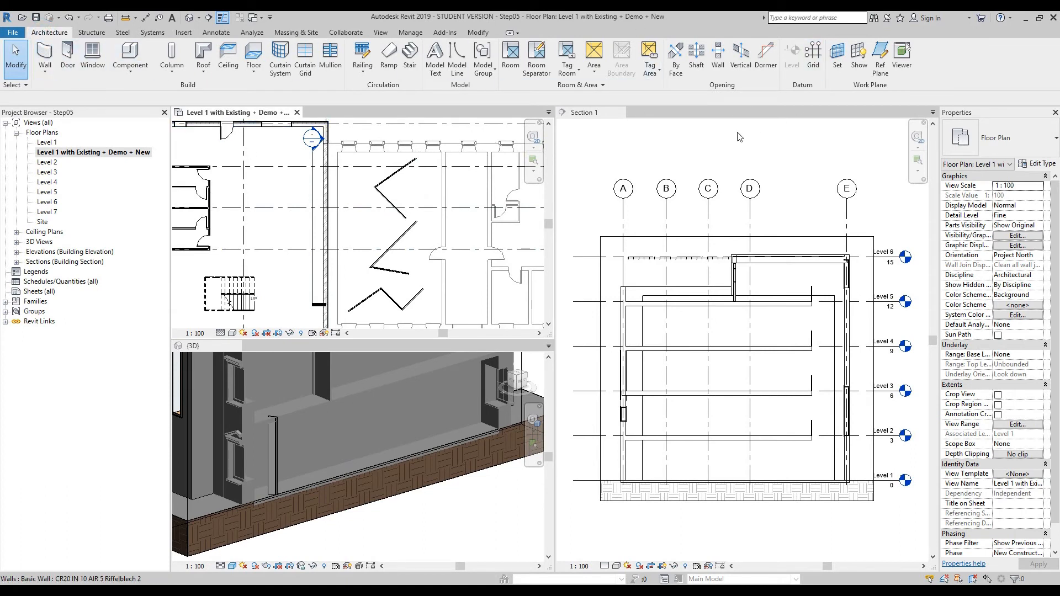
left_click(719, 61)
left_click(718, 61)
scroll(330, 216, "up", 2)
middle_click_drag(374, 193, 423, 223)
scroll(367, 211, "up", 2)
scroll(383, 220, "down", 1)
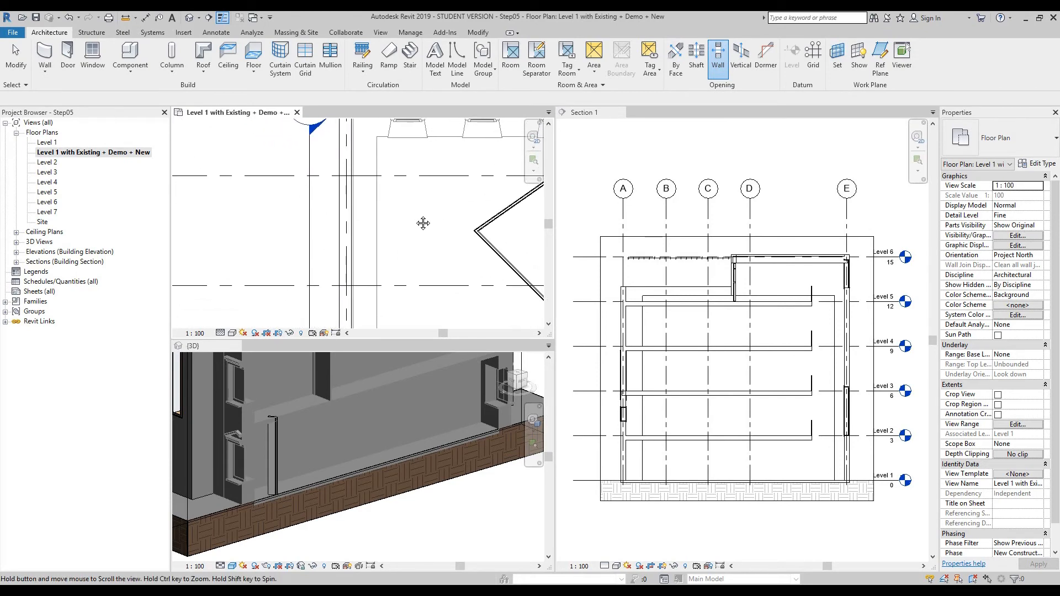
left_click(374, 210)
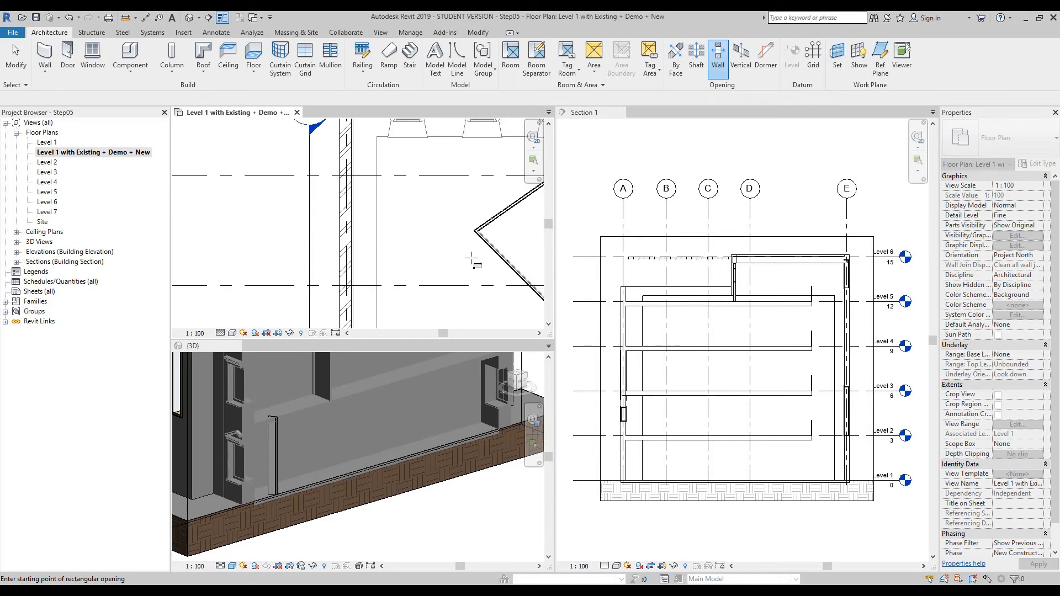
left_click(379, 209)
scroll(418, 280, "down", 2)
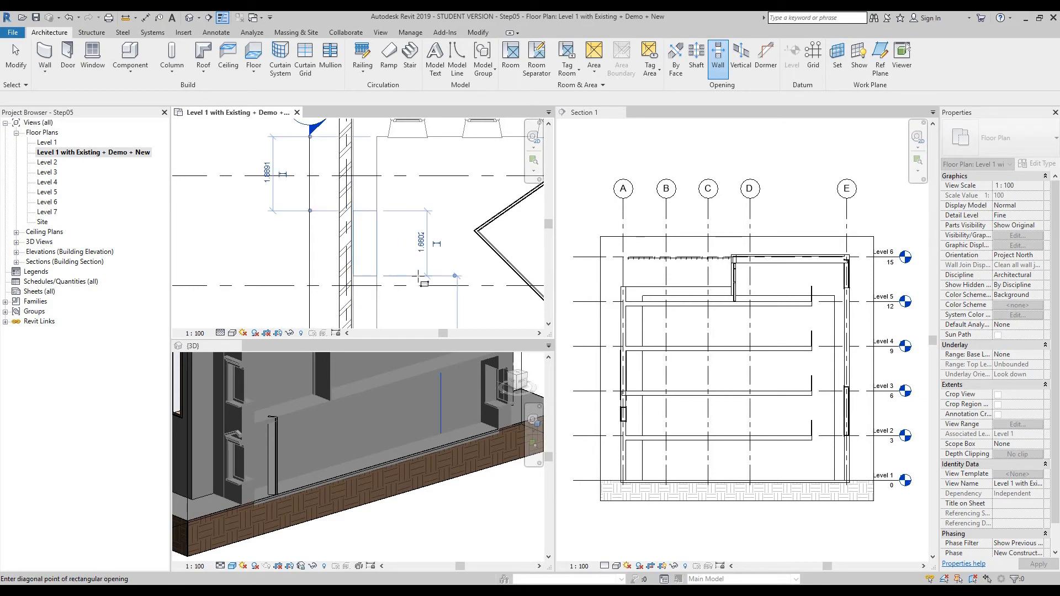
middle_click_drag(418, 277, 398, 203)
scroll(394, 205, "up", 1)
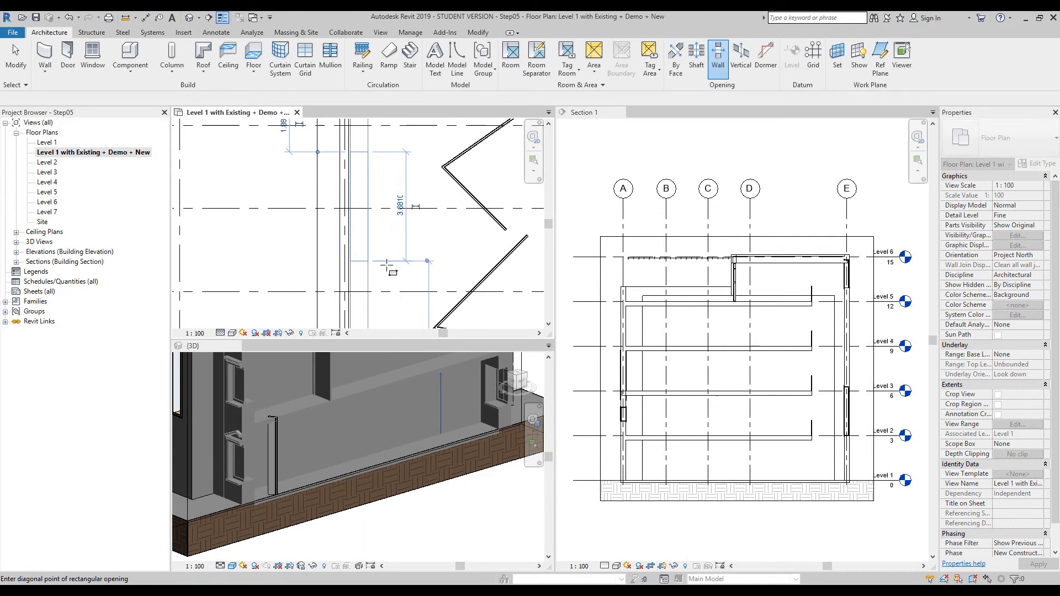
left_click(385, 268)
scroll(387, 276, "up", 1)
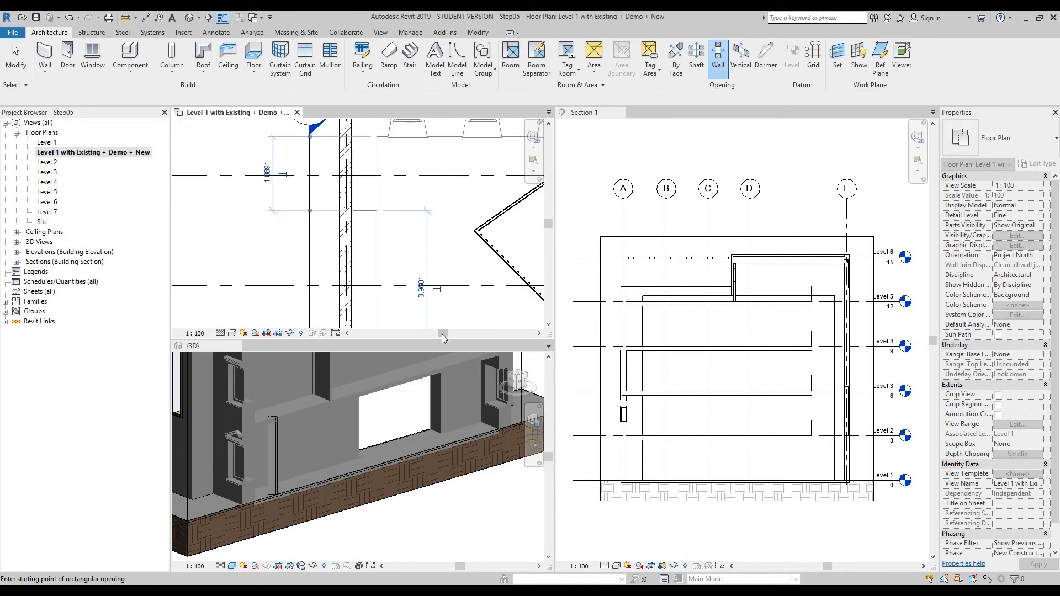
scroll(415, 263, "down", 1)
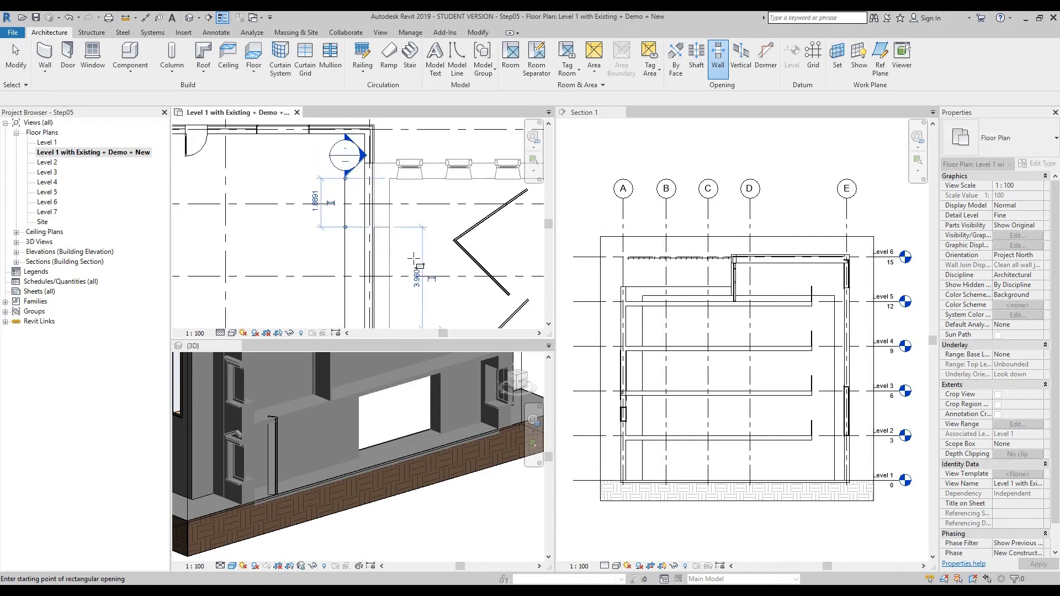
middle_click_drag(416, 264, 405, 209)
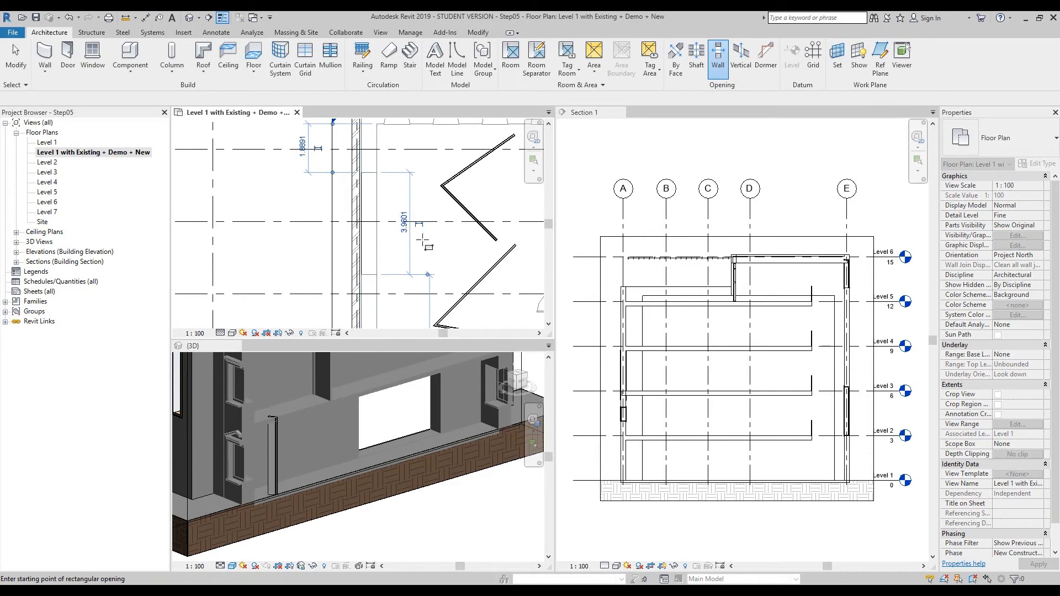
key("Escape")
key("Escape")
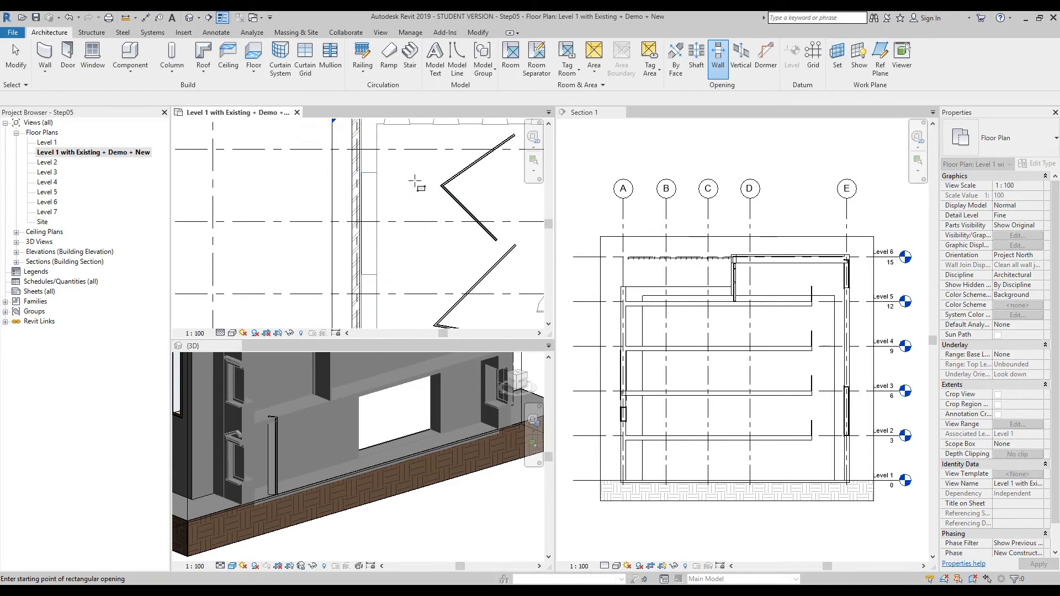
Step: In the 3D view, cut a second rectangular opening about 2.40 m wide and 1.56 m high beside the first one
left_click(667, 161)
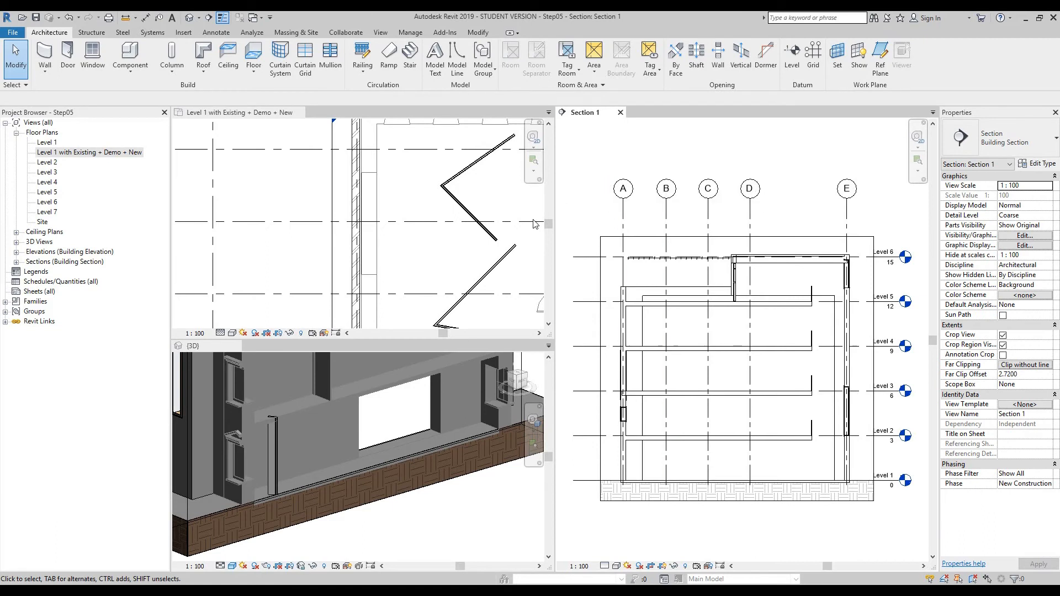
left_click(448, 508)
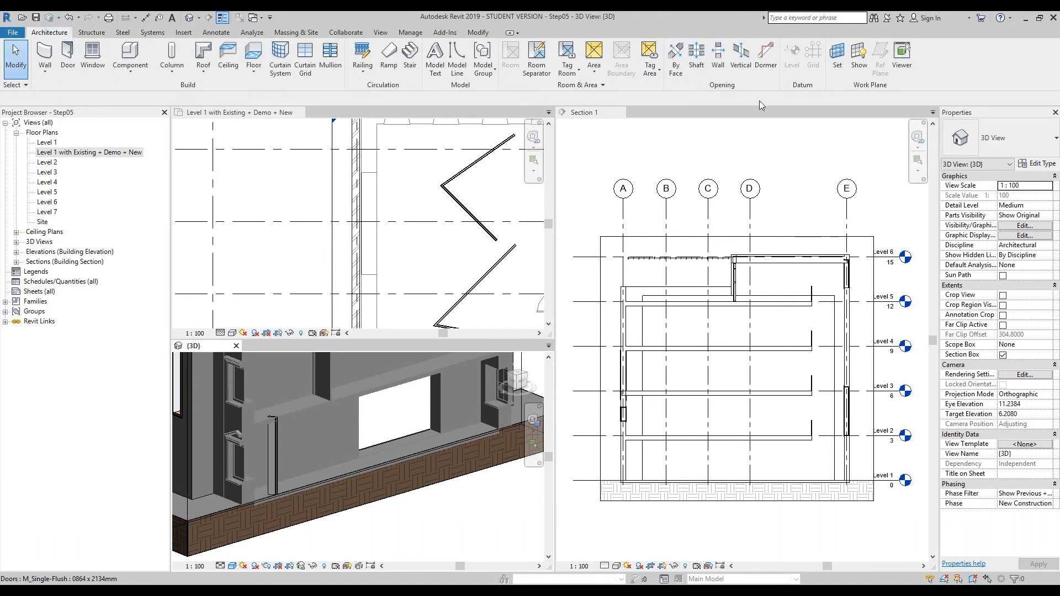
left_click(718, 64)
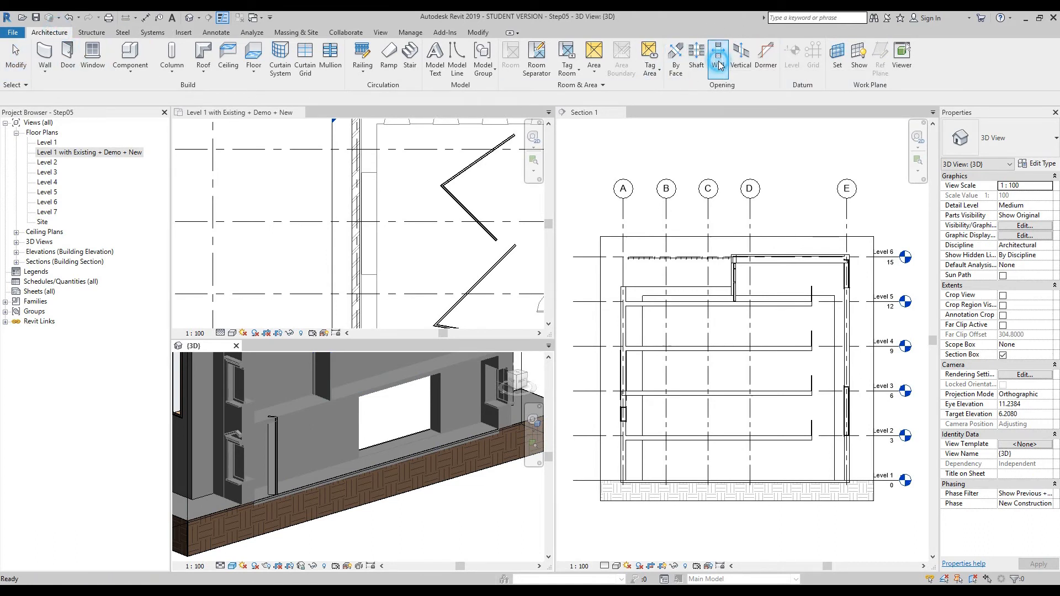
scroll(318, 466, "up", 1)
scroll(319, 463, "up", 2)
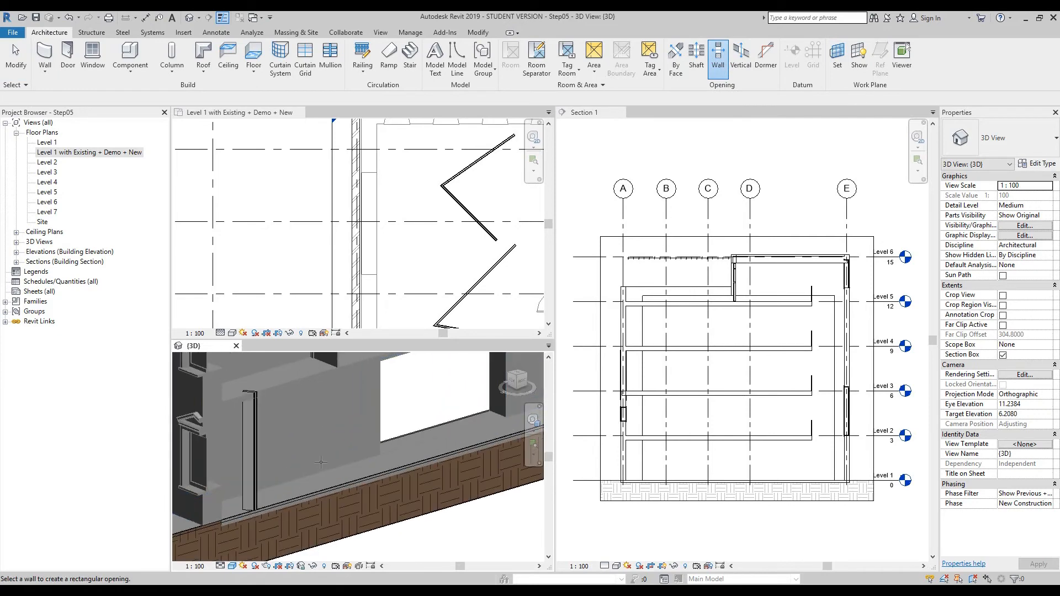
middle_click_drag(329, 434, 343, 438)
left_click(392, 442)
left_click(358, 453)
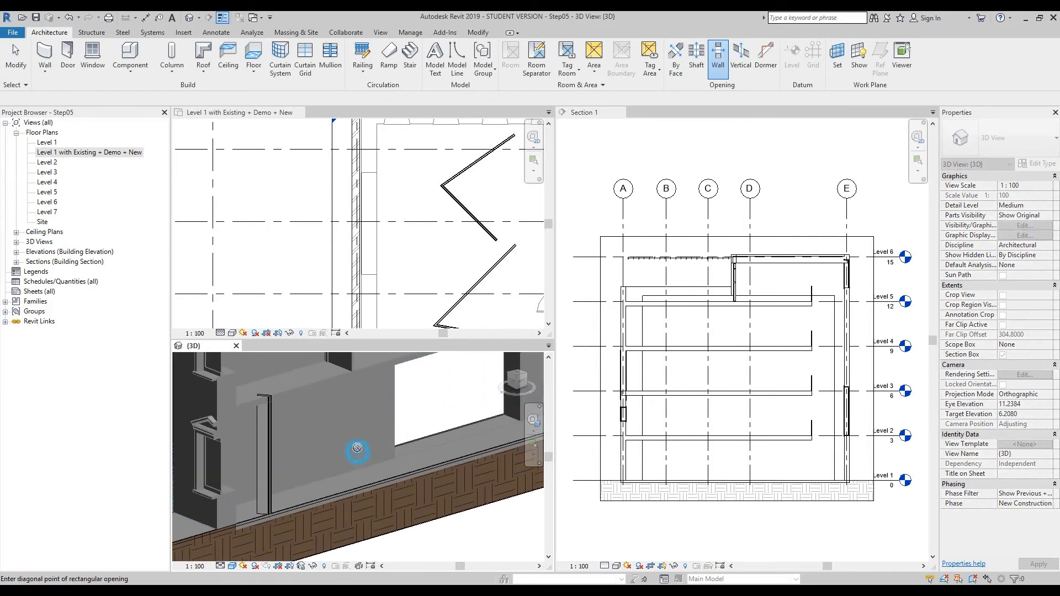
left_click(282, 413)
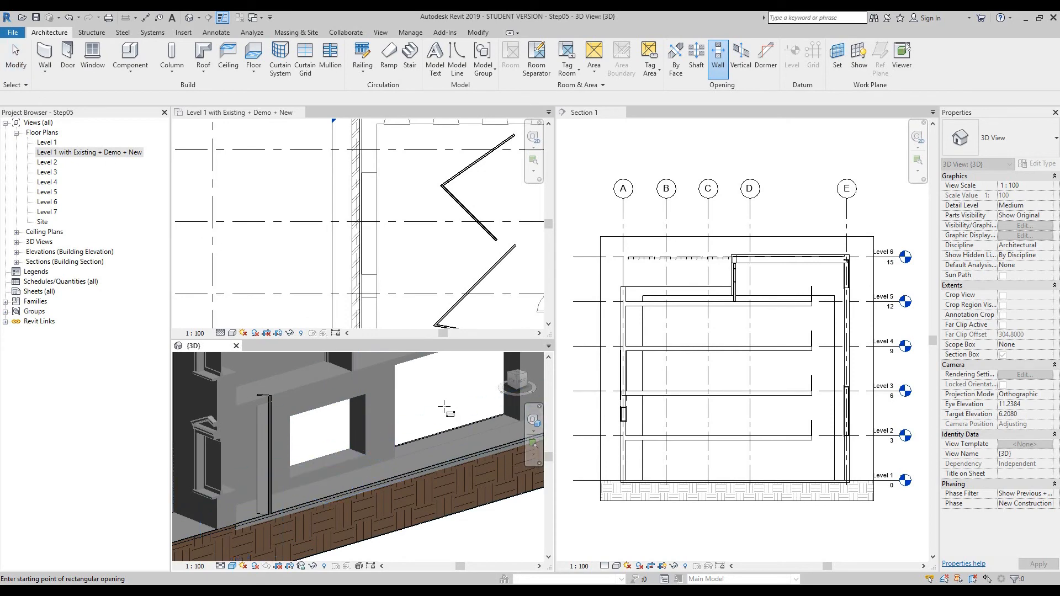
key("Escape")
middle_click_drag(445, 407, 453, 400)
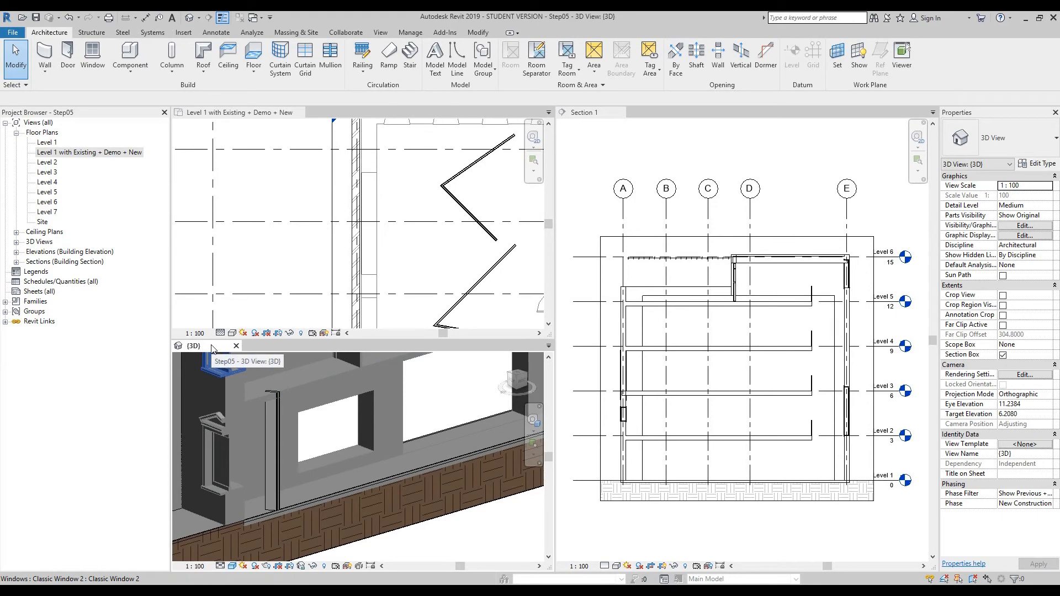
Step: Return the tiled views to tabs and frame both ground-floor wall openings in the 3D view
key("t")
key("w")
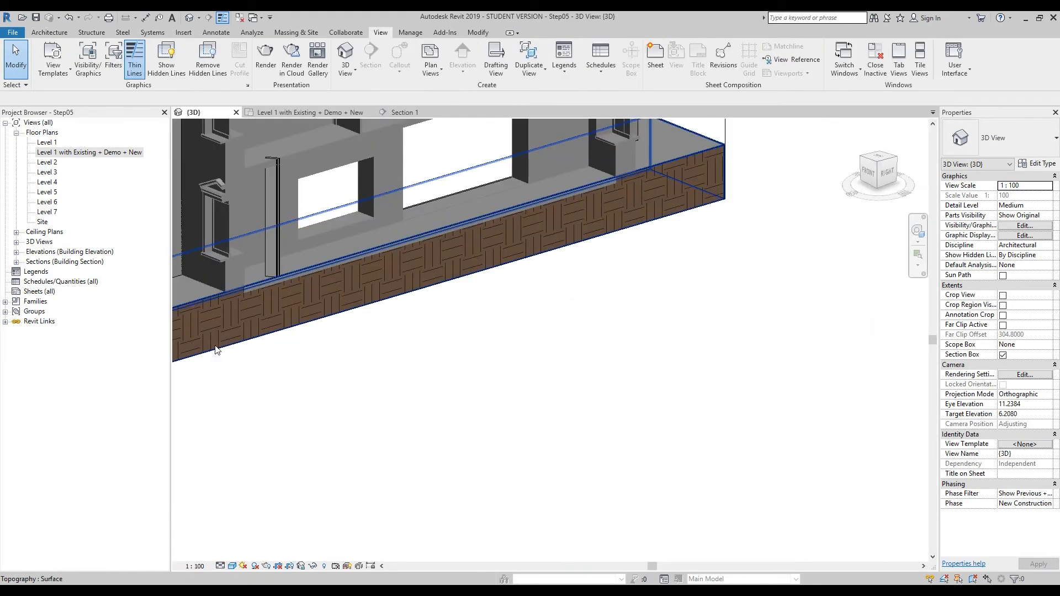
scroll(607, 490, "down", 5)
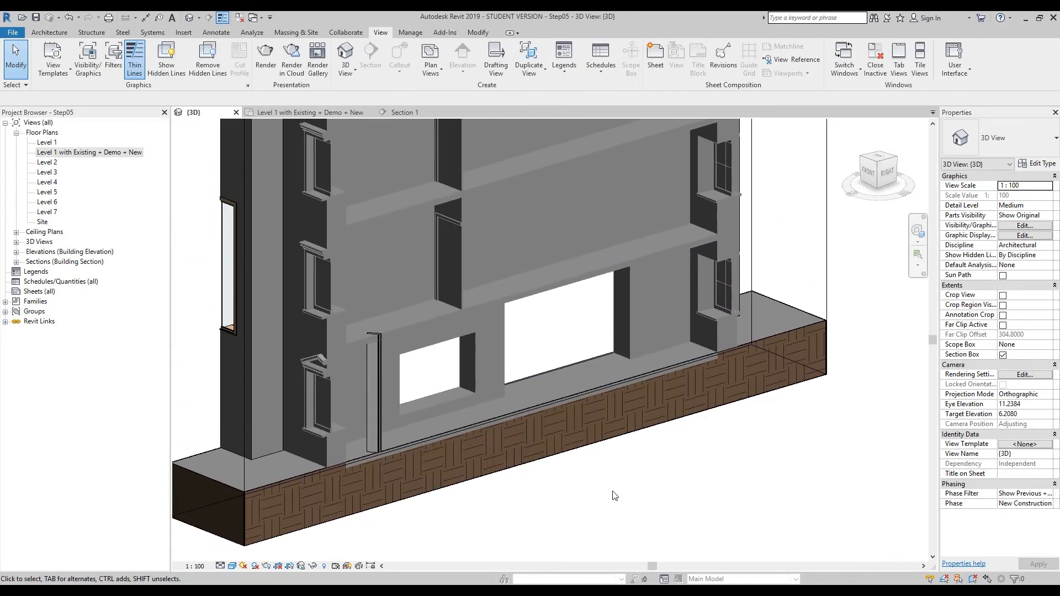
middle_click_drag(613, 492, 622, 509)
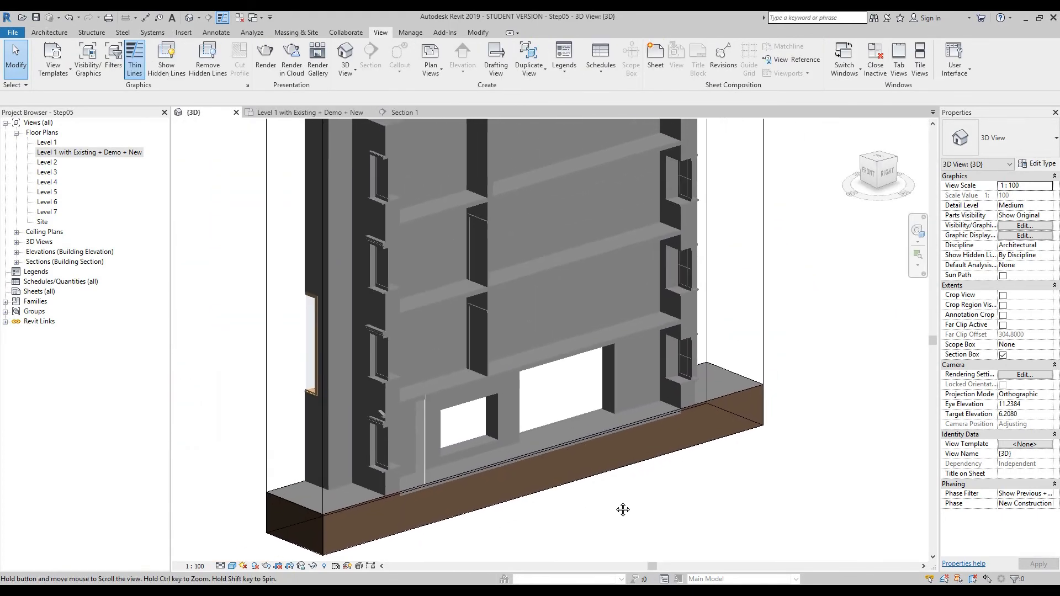
Step: Look at the wall from the Right side and resize the larger opening to about 3.45 m wide and 1.90 m high
left_click(556, 419)
left_click(476, 444)
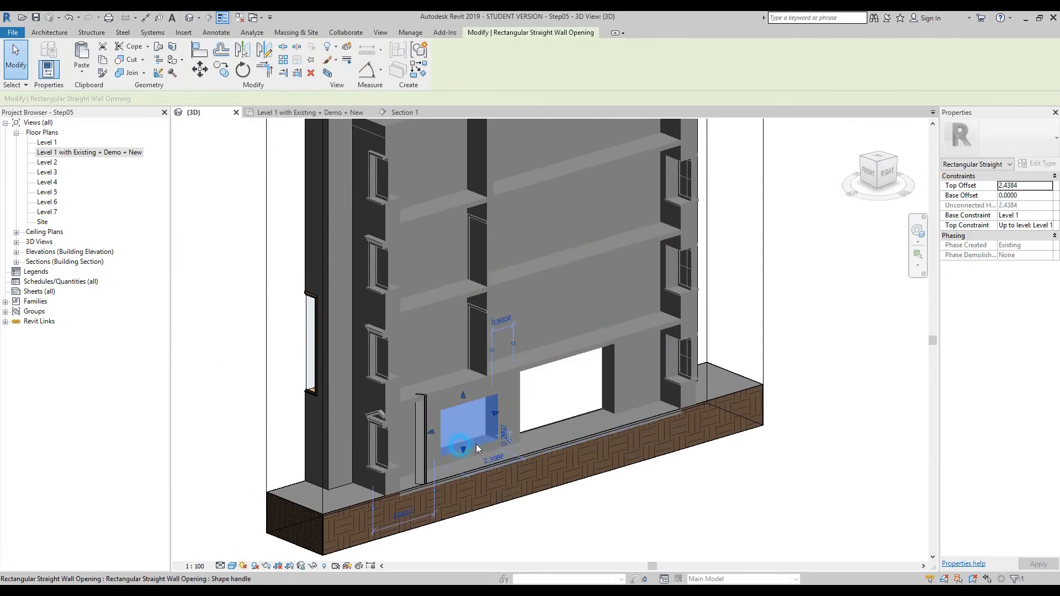
left_click(543, 404)
left_click(525, 426)
scroll(519, 410, "up", 4)
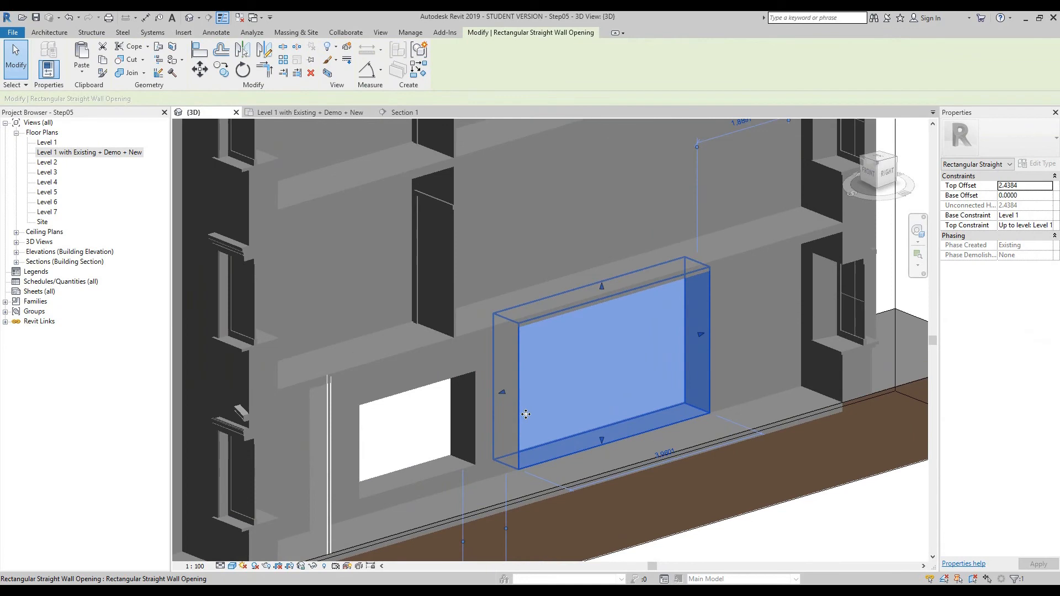
left_click(886, 173)
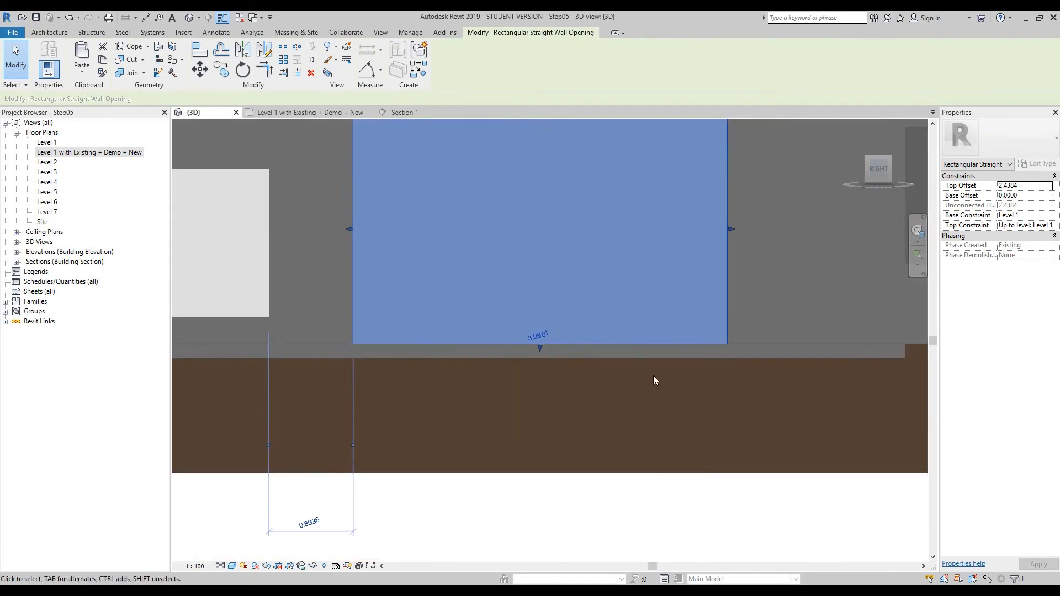
scroll(661, 377, "down", 2)
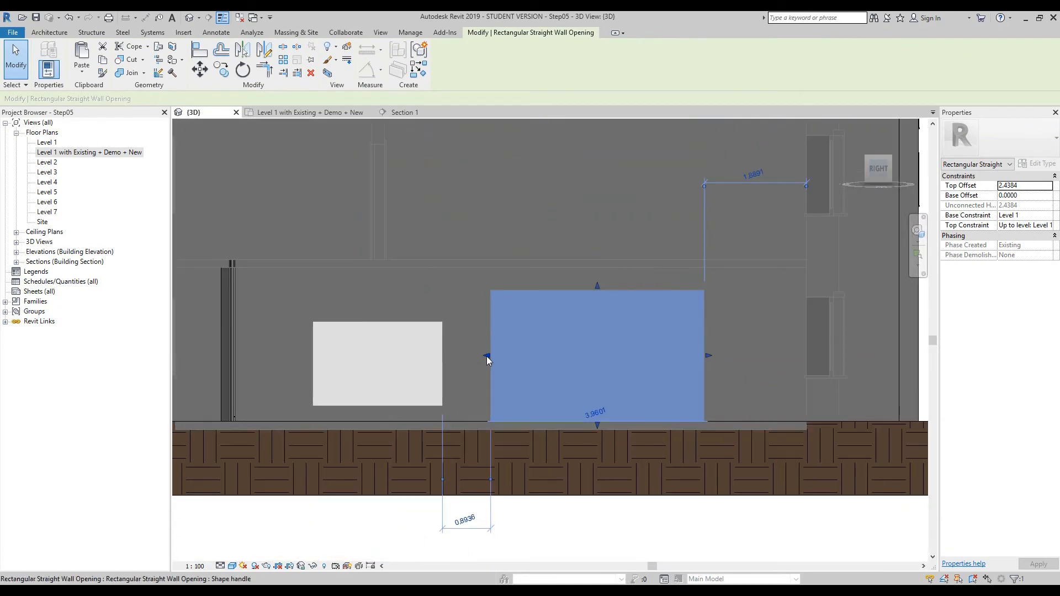
left_click_drag(558, 361, 558, 361)
left_click_drag(631, 285, 631, 315)
left_click_drag(556, 370, 481, 379)
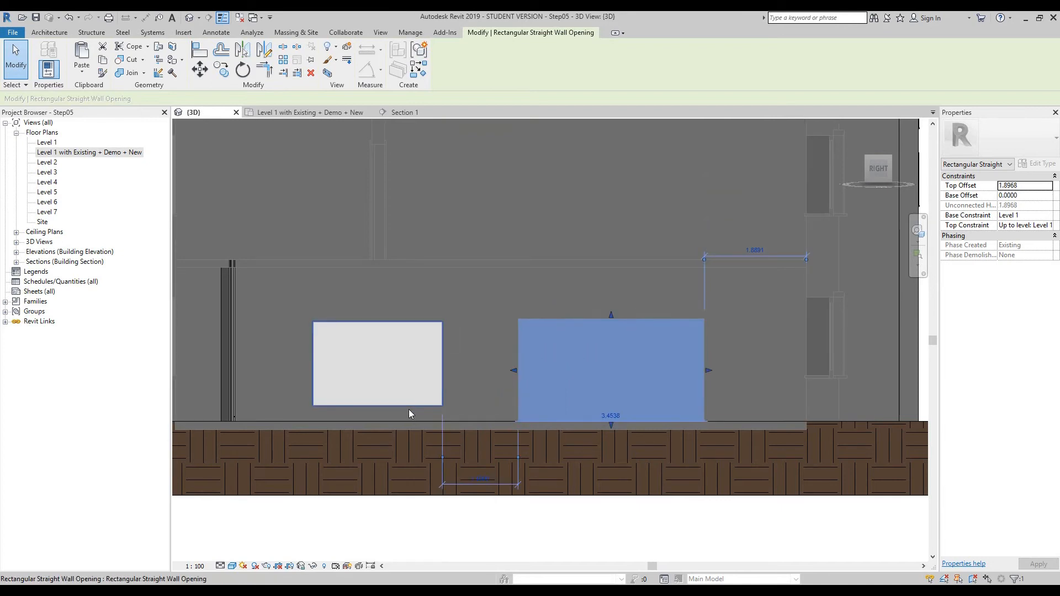
Step: Extend the smaller opening's base down to Level 1 and narrow the opening to about 0.90 m
left_click(408, 409)
left_click(377, 415)
scroll(316, 395, "up", 3)
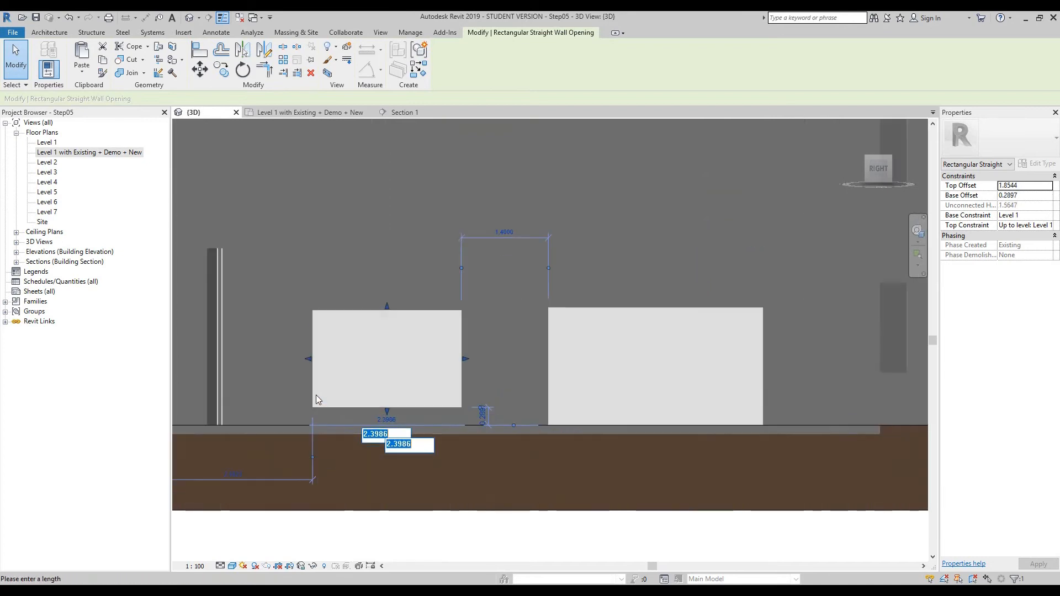
key("Escape")
left_click_drag(425, 417, 441, 442)
scroll(495, 361, "down", 2)
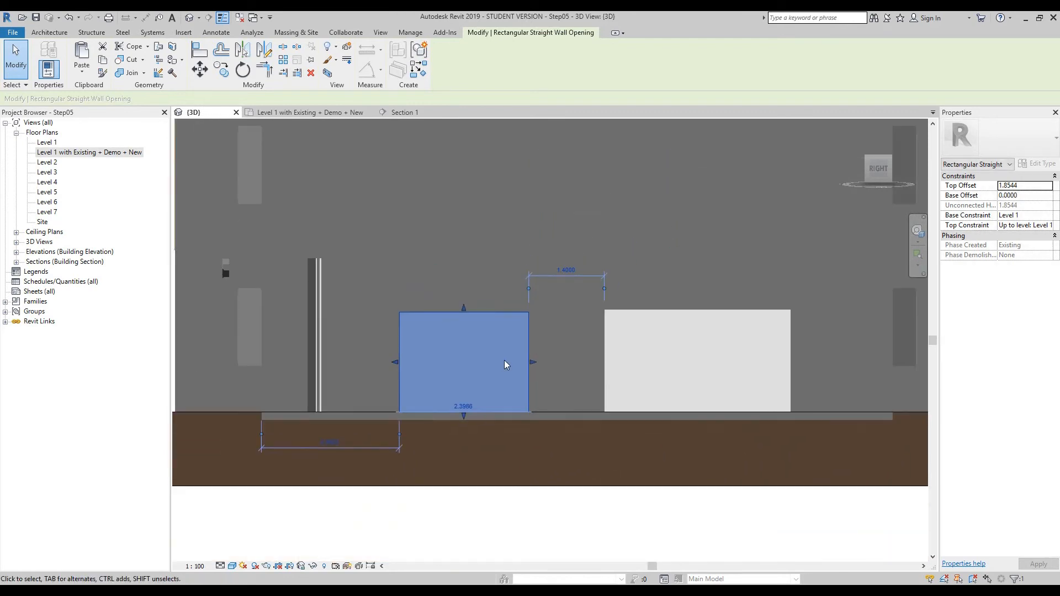
left_click_drag(566, 367, 488, 371)
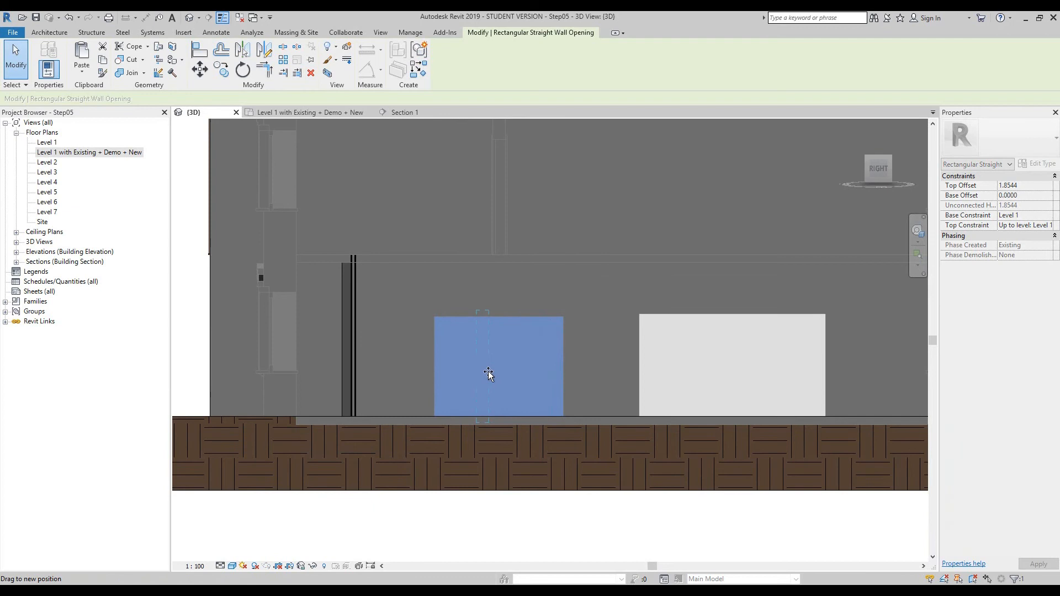
scroll(490, 372, "up", 2)
middle_click_drag(445, 336, 416, 337)
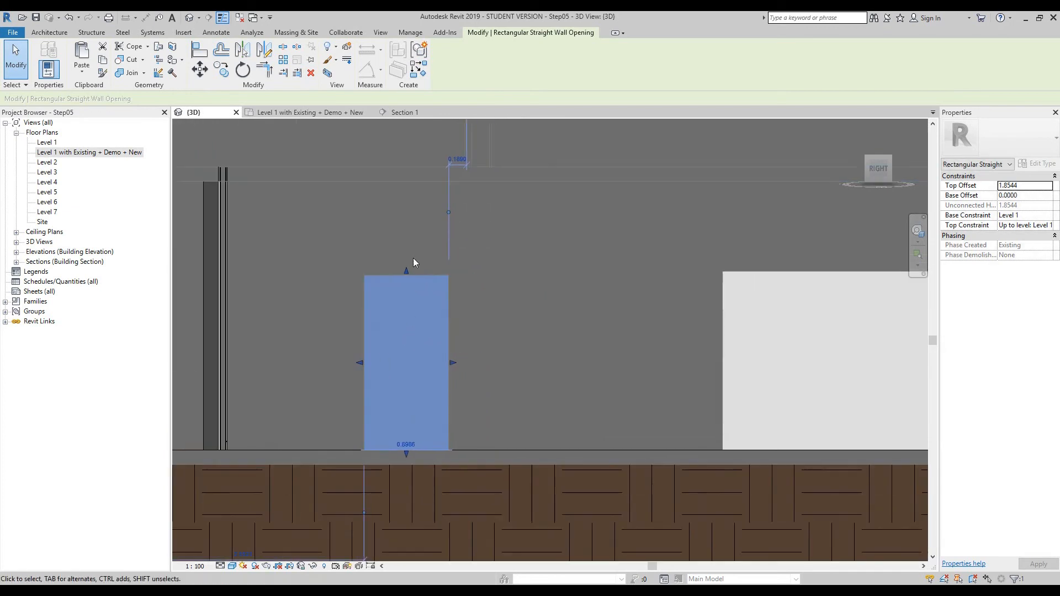
Step: Copy the narrow opening horizontally towards the larger opening, leaving a wall pier between the two narrow ones
left_click(221, 70)
left_click(362, 276)
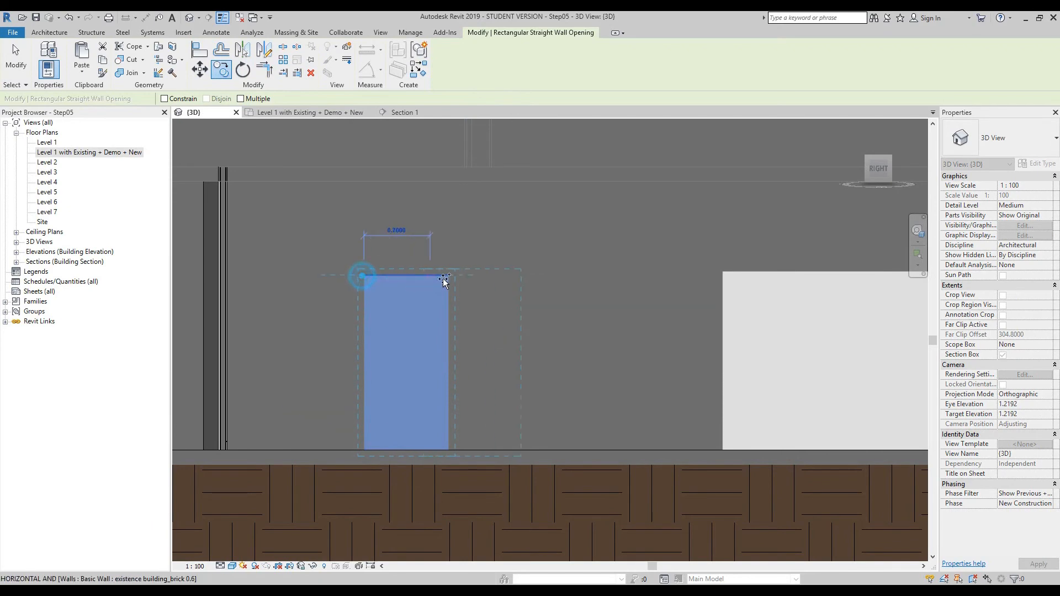
left_click(505, 275)
scroll(465, 267, "down", 3)
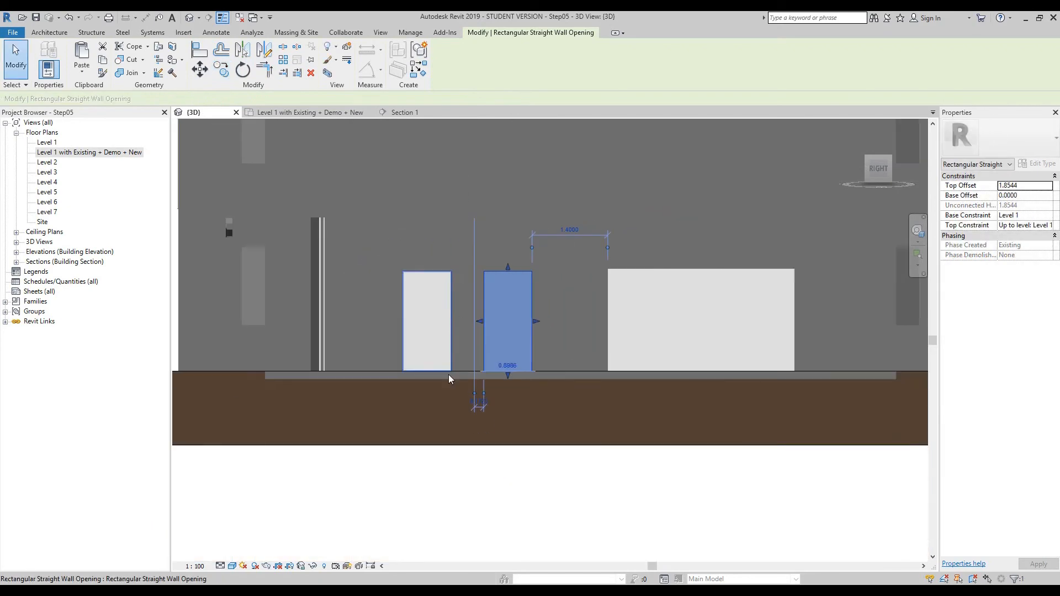
left_click(559, 476)
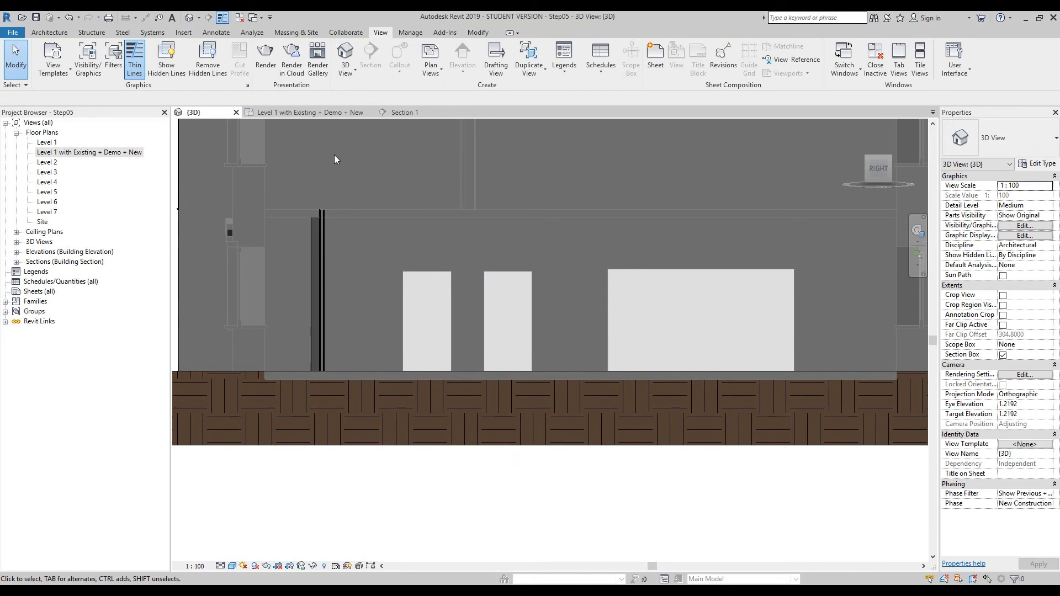
Step: Close the Level 1 with Existing + Demo + New plan and tile the 3D view beside Section 1
left_click(297, 112)
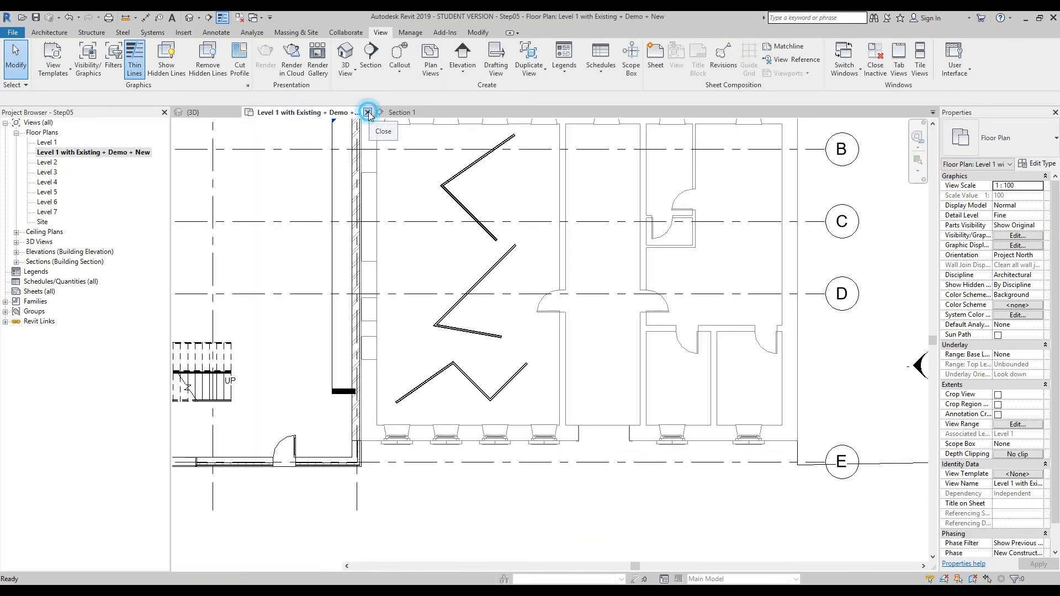
left_click(368, 112)
key("w")
key("t")
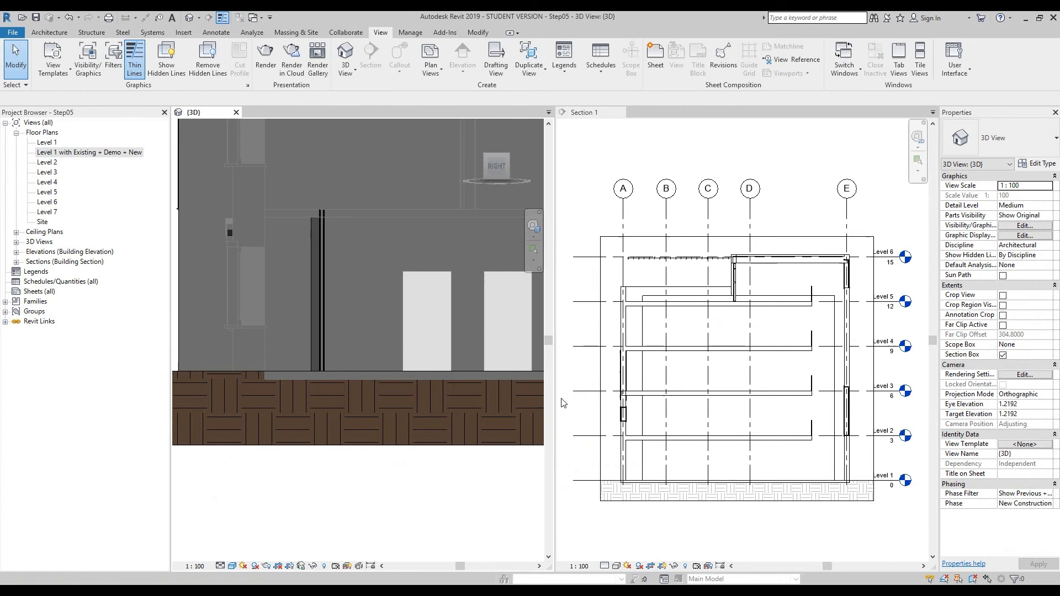
Step: Orbit the 3D view to the building's cut side, orient it to Left and compare it with Section 1
middle_click_drag(435, 285, 358, 340)
middle_click(358, 335)
middle_click(359, 336)
left_click(440, 520)
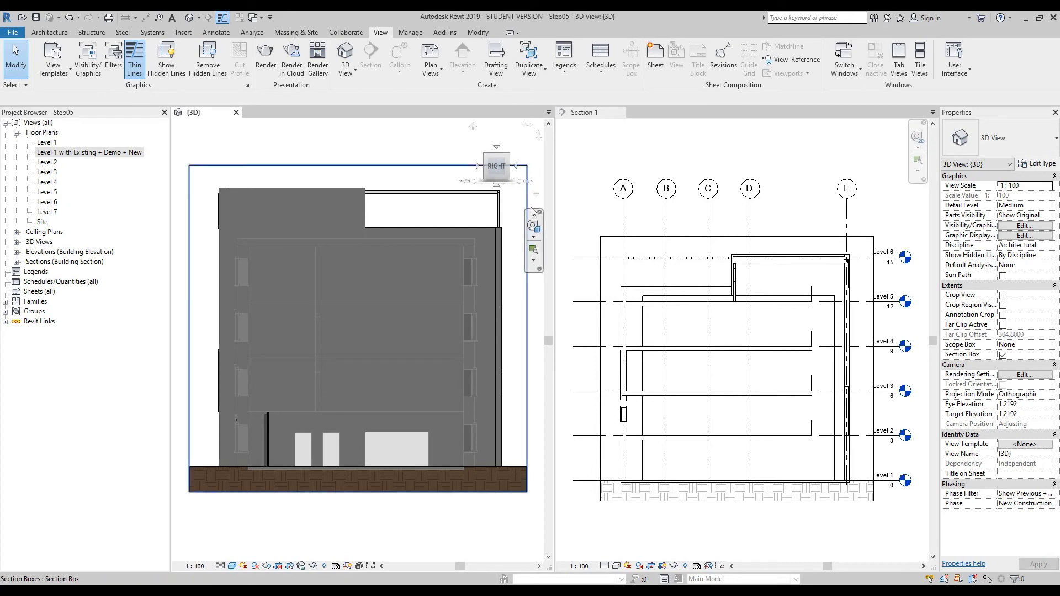
left_click(534, 226)
left_click_drag(457, 231, 316, 238)
left_click(350, 192)
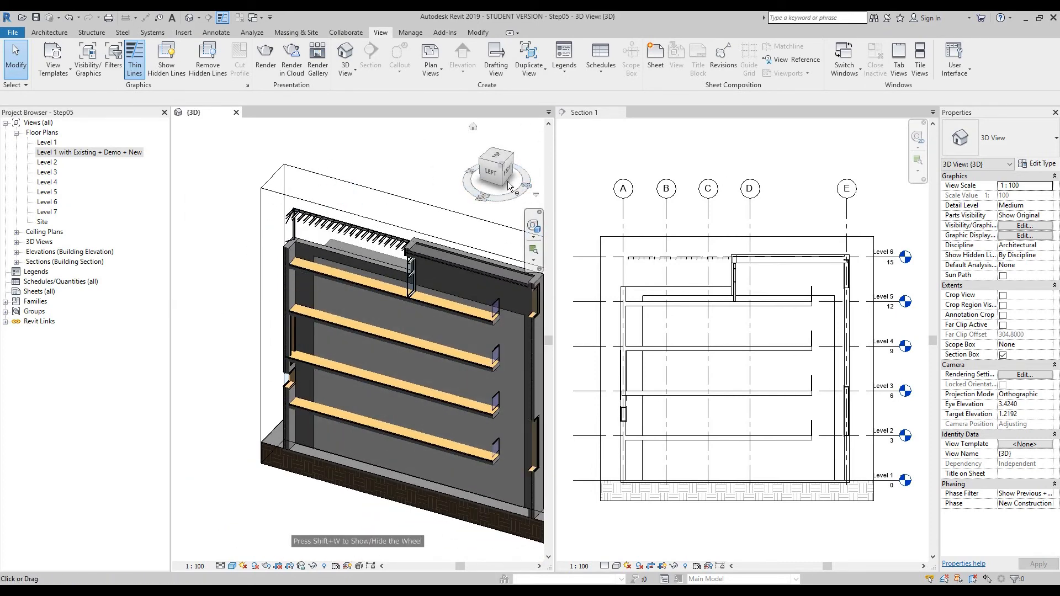
left_click(490, 168)
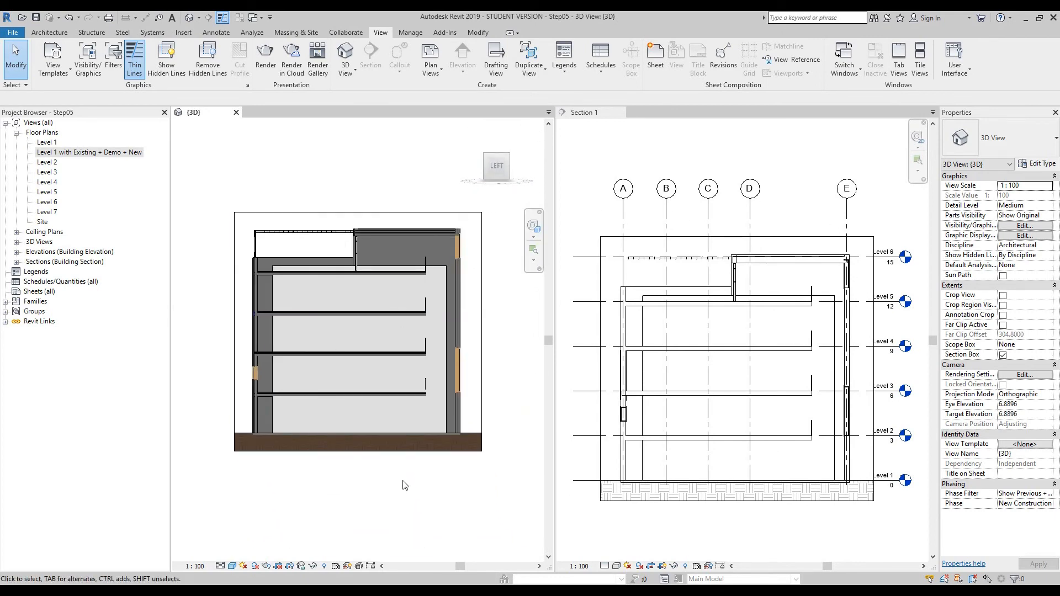
left_click(835, 531)
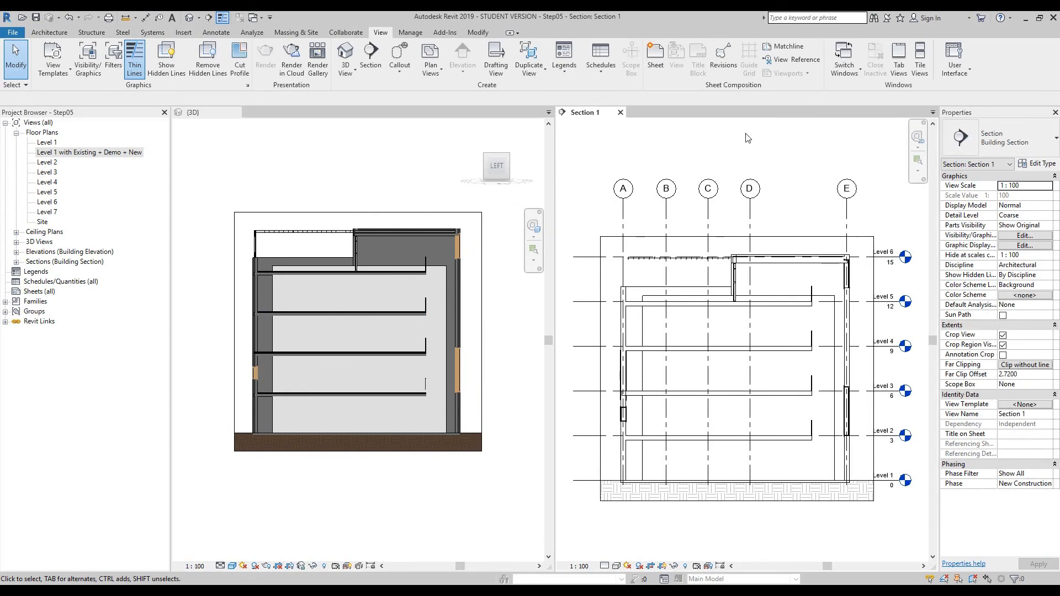
left_click(495, 419)
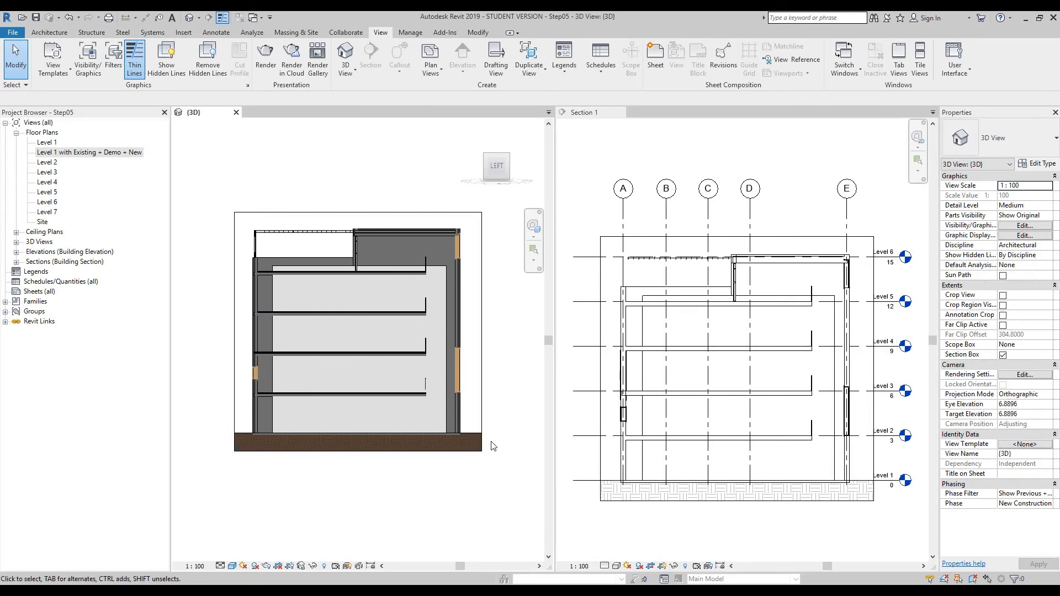
left_click(773, 550)
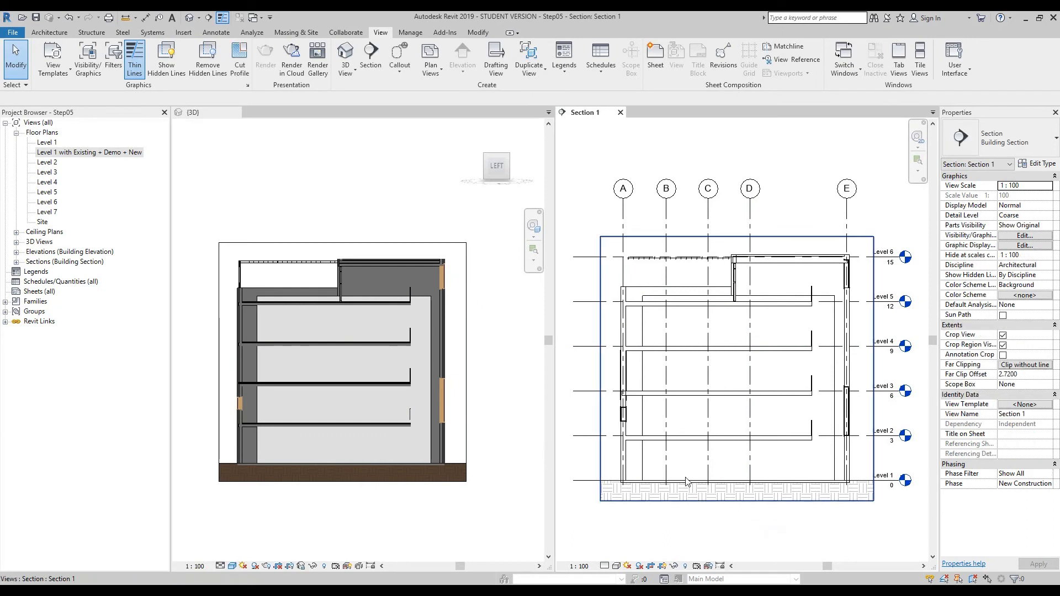
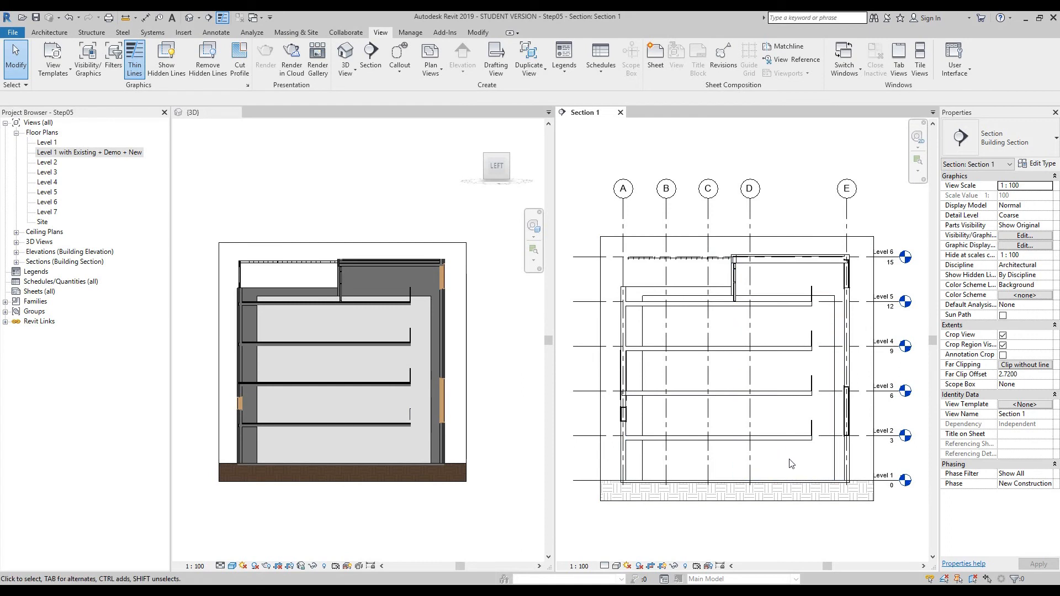
Step: Edit the New Masonry wall's profile in Section 1, sketching a jagged line from its base near grid B up over the large opening
left_click(811, 528)
left_click(794, 472)
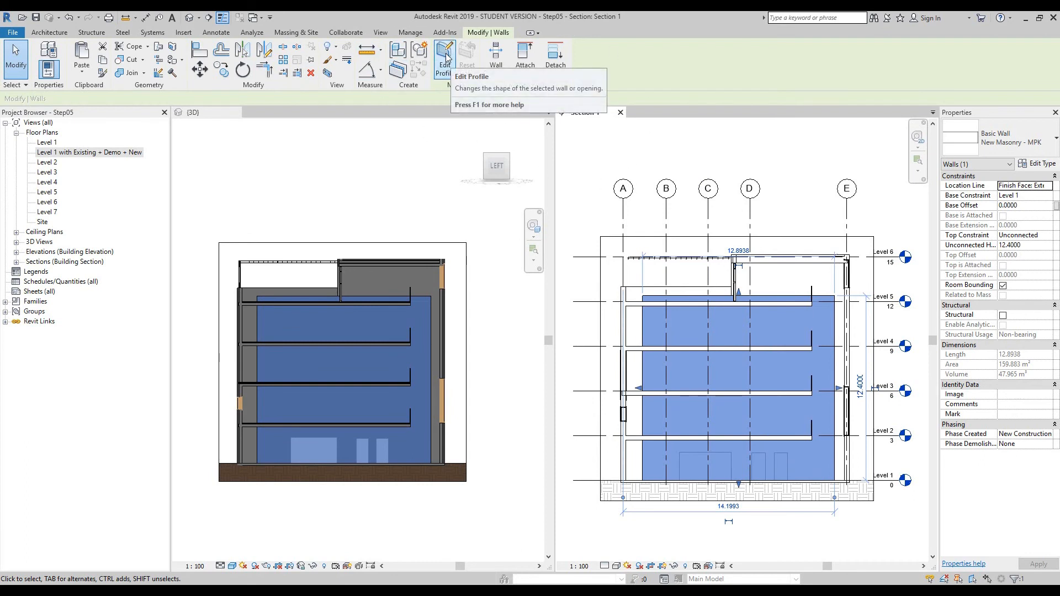
double_click(780, 460)
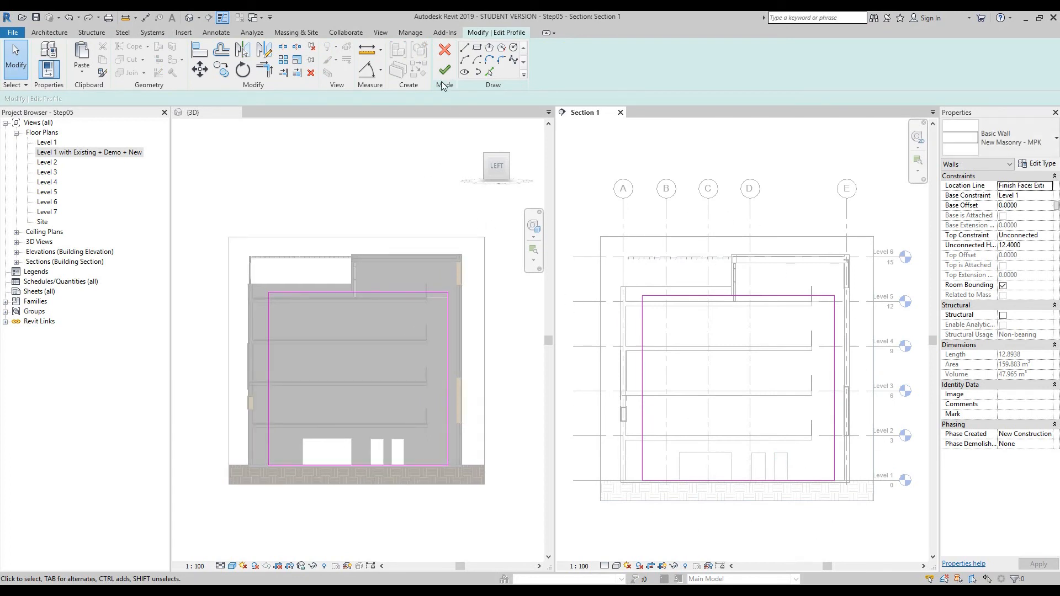
left_click(464, 48)
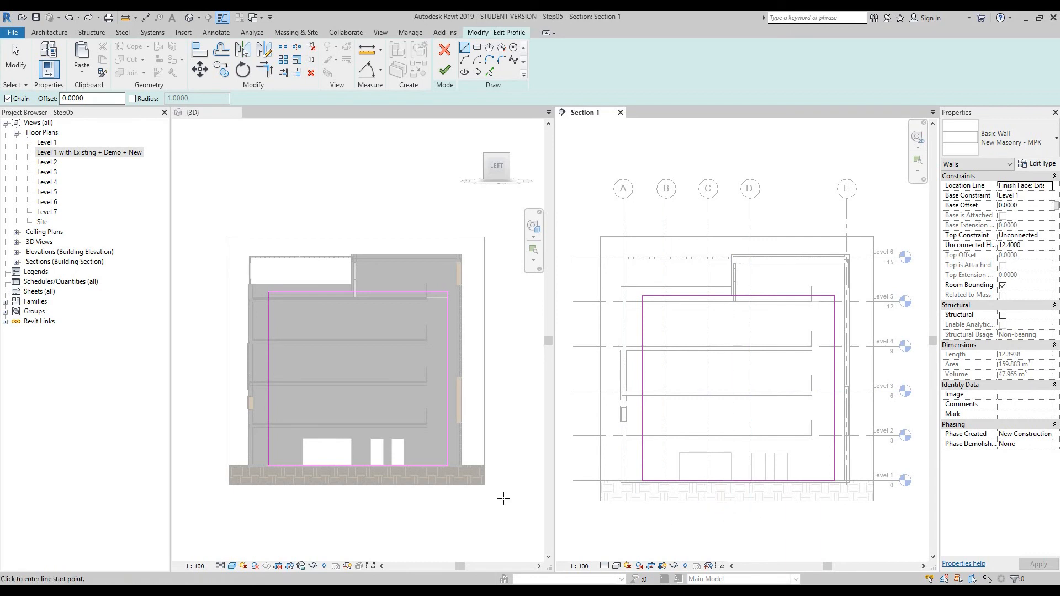
scroll(713, 506, "up", 2)
scroll(701, 469, "up", 4)
middle_click_drag(707, 419, 738, 421)
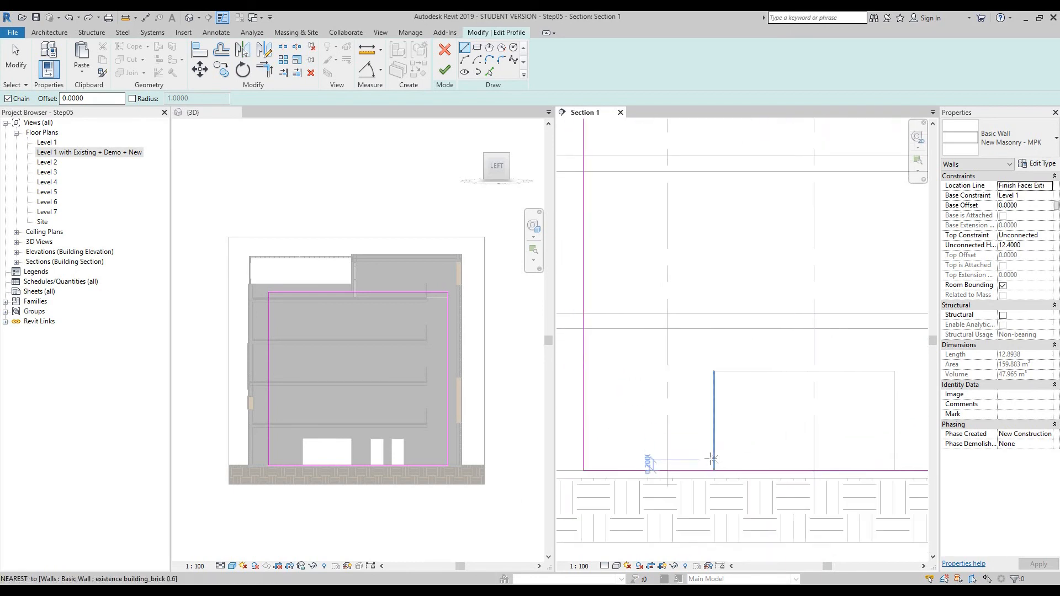
left_click(652, 469)
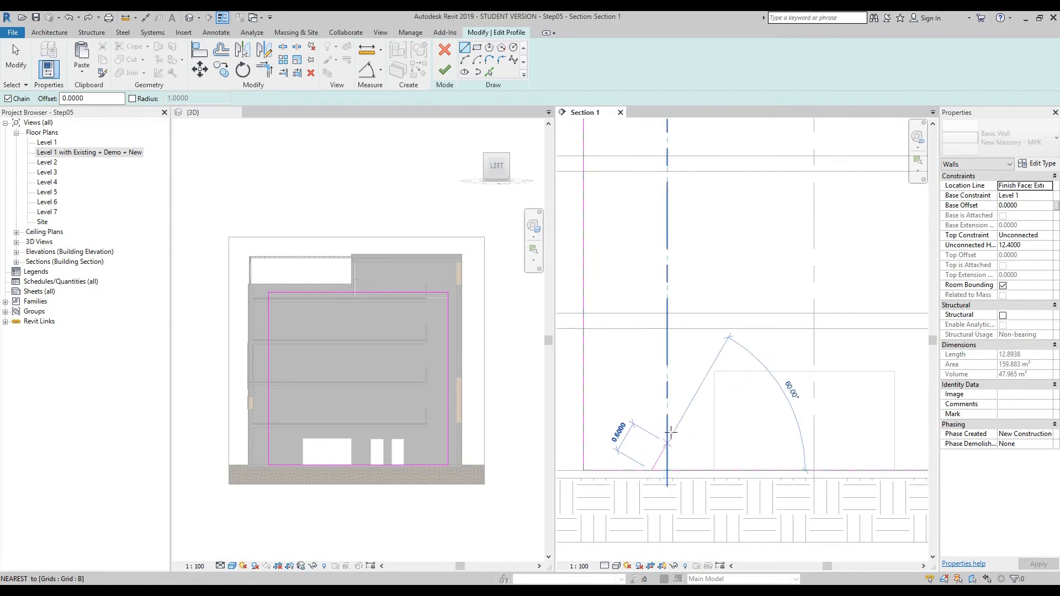
left_click(706, 358)
left_click(747, 396)
left_click(784, 361)
left_click(845, 359)
middle_click_drag(862, 389, 741, 405)
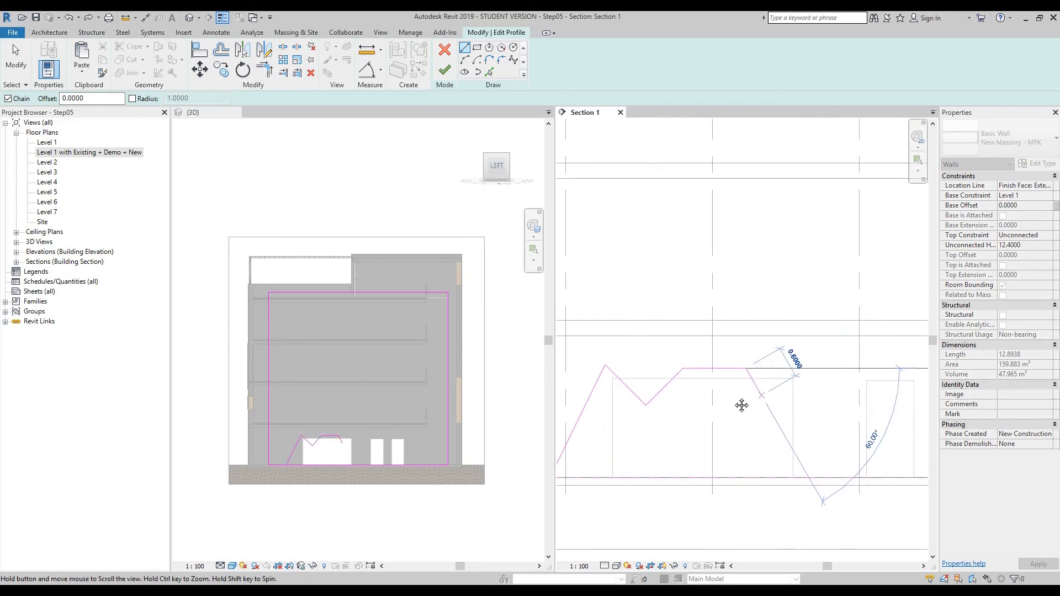
Step: Continue the jagged profile line over the two narrow openings and straight down to the wall's base line
left_click(744, 406)
left_click(792, 407)
left_click(810, 368)
left_click(856, 356)
middle_click_drag(878, 415, 754, 397)
left_click(770, 392)
left_click(810, 350)
left_click(855, 350)
left_click(889, 388)
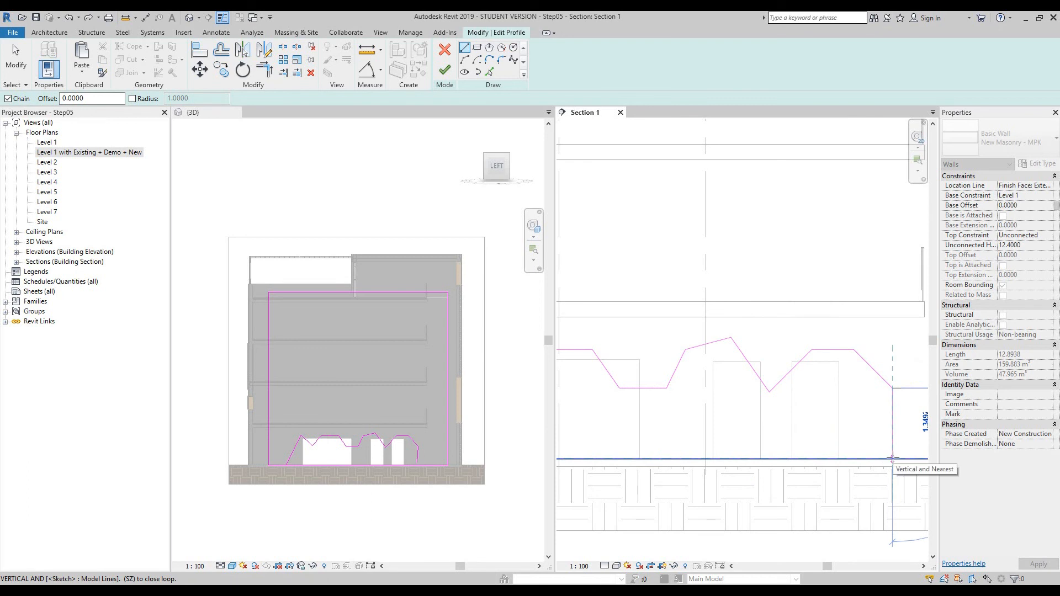
left_click(892, 458)
scroll(890, 457, "down", 3)
middle_click_drag(743, 346, 767, 360)
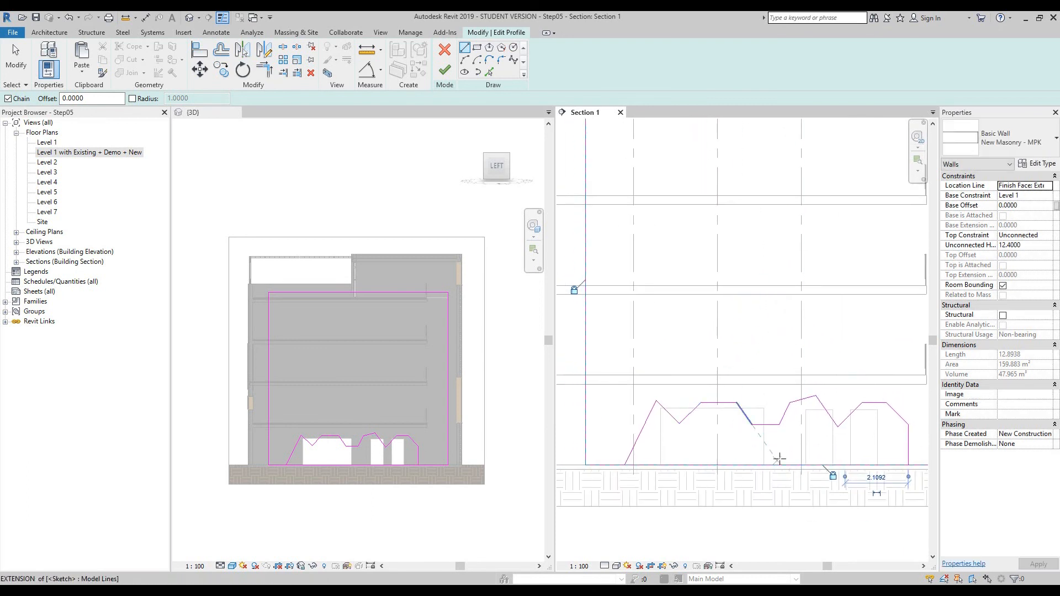
scroll(748, 469, "down", 2)
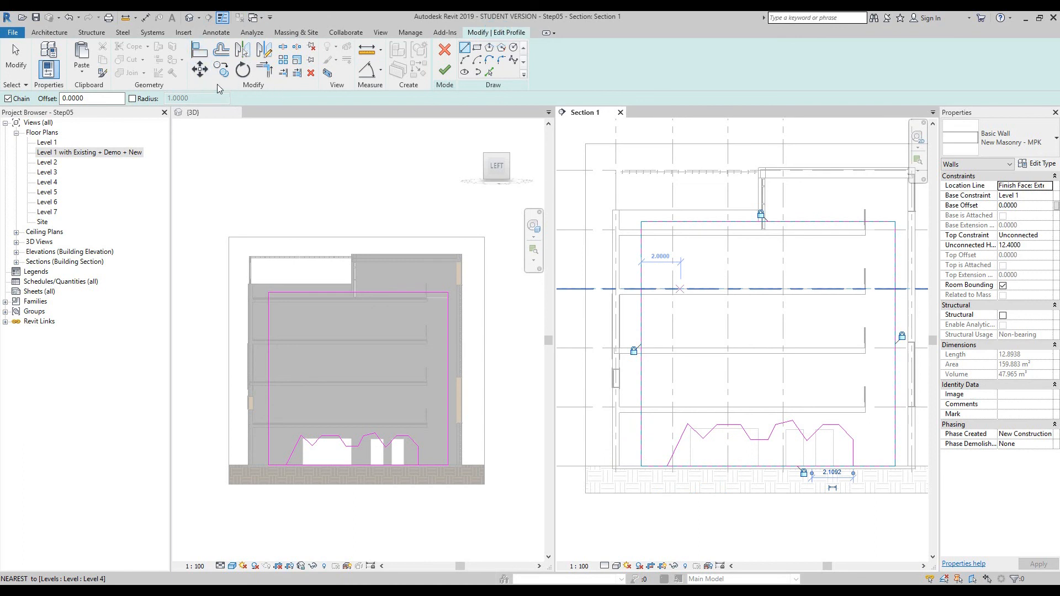
Step: Split the wall profile's base line at both ends of the jagged outline, keeping the inner segment
left_click(283, 48)
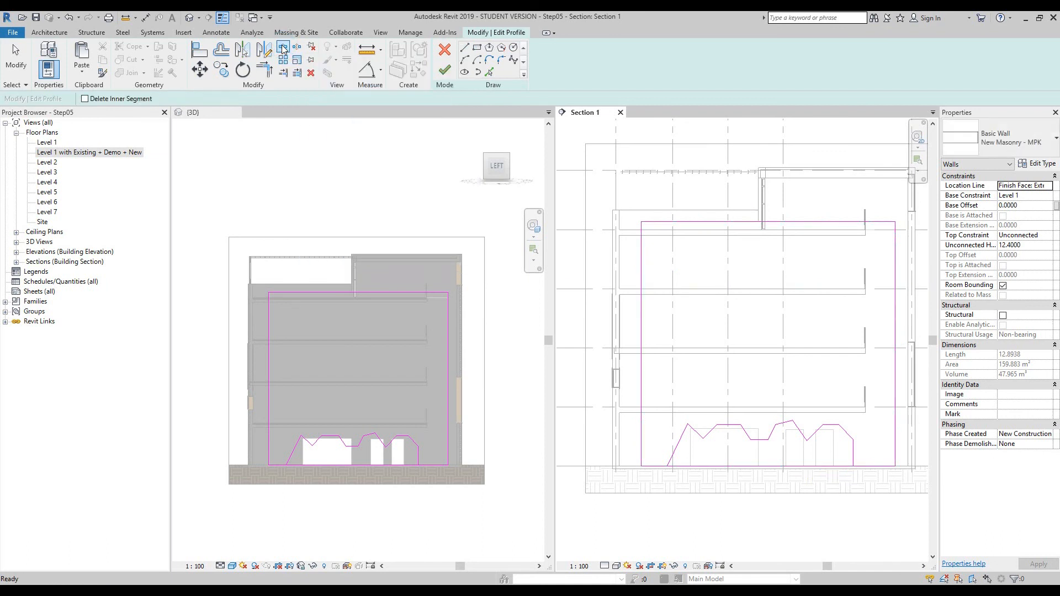
scroll(690, 484, "up", 5)
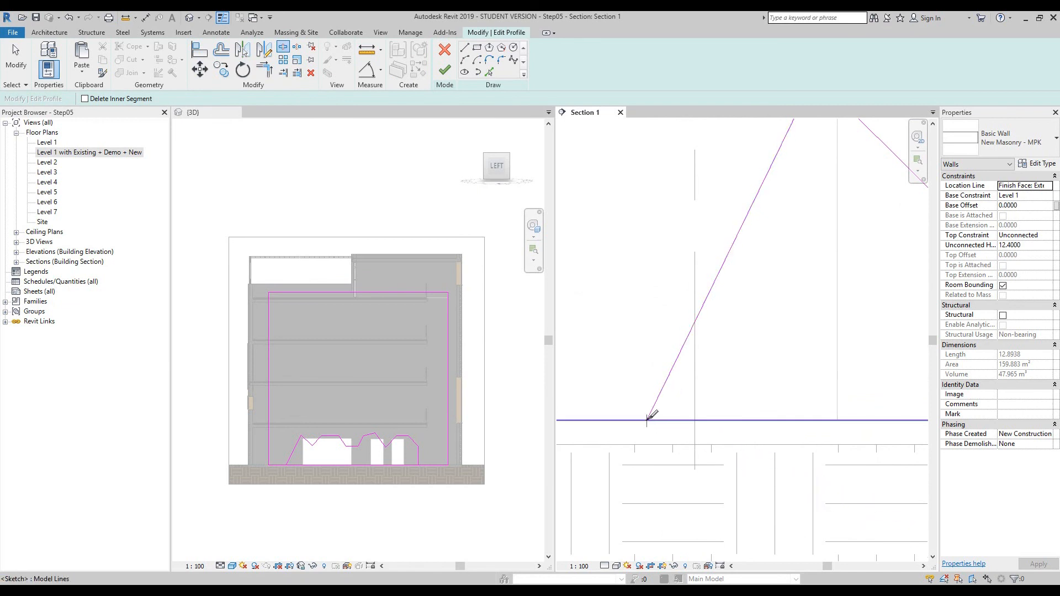
left_click(648, 420)
scroll(611, 427, "down", 5)
scroll(850, 427, "up", 5)
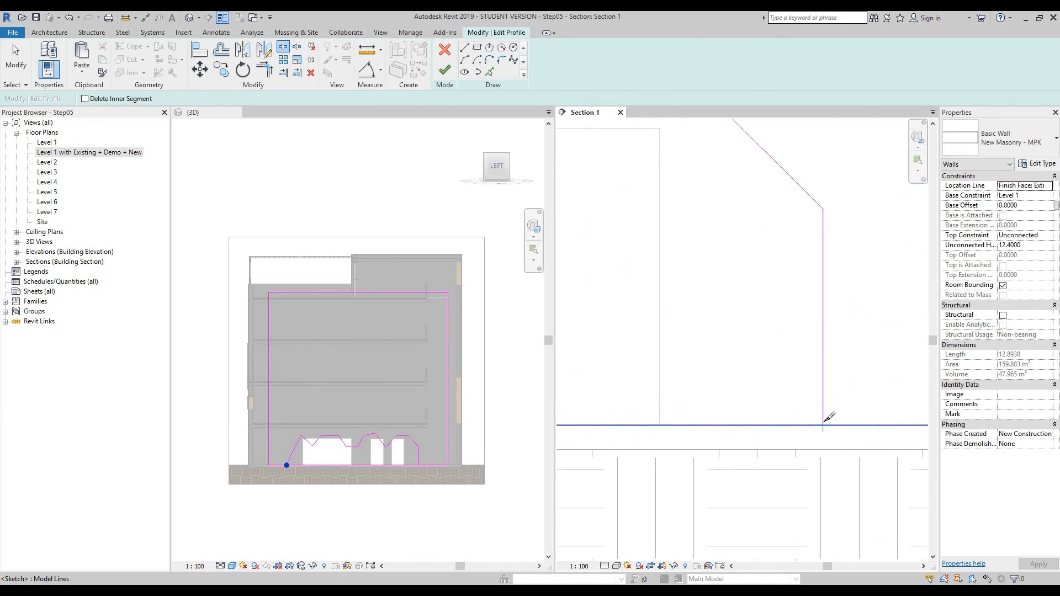
left_click(823, 425)
scroll(842, 445, "down", 5)
scroll(679, 395, "up", 1)
scroll(769, 421, "down", 1)
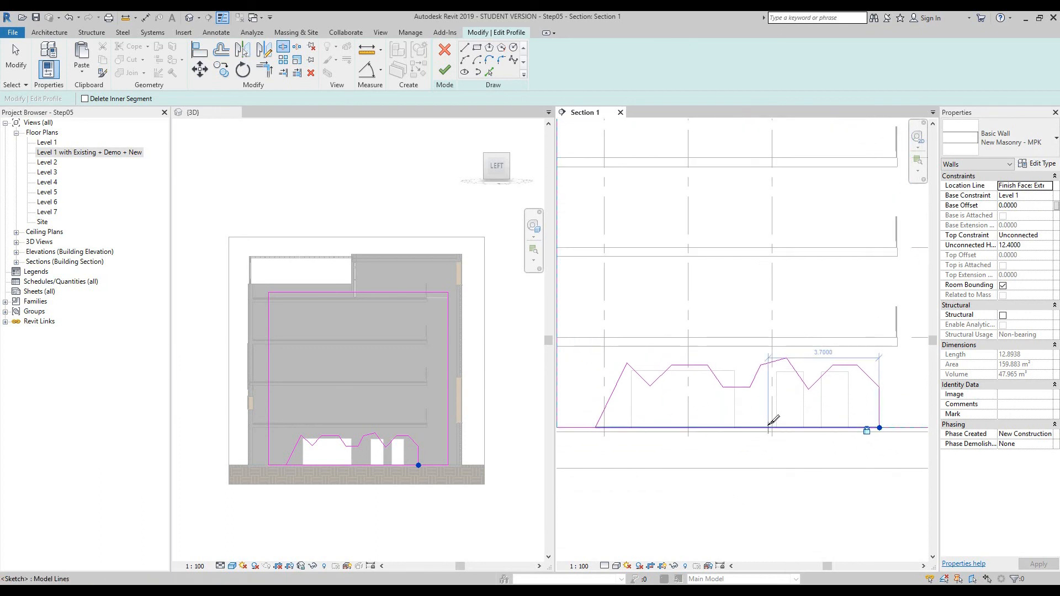
scroll(753, 428, "down", 3)
scroll(785, 423, "up", 3)
scroll(780, 429, "up", 1)
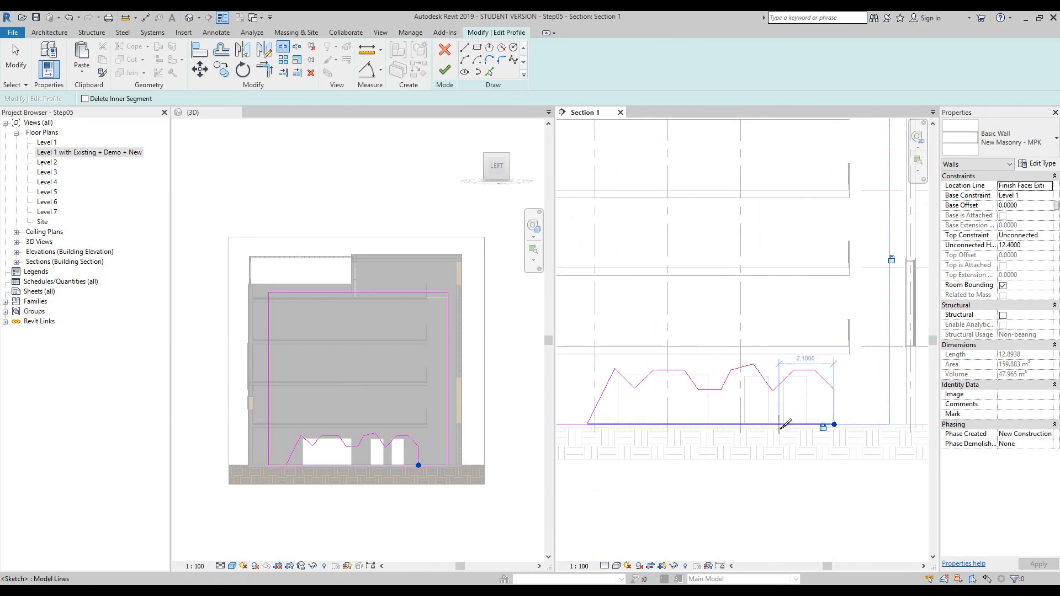
middle_click_drag(780, 429, 789, 439)
key("Escape")
middle_click_drag(774, 497, 782, 498)
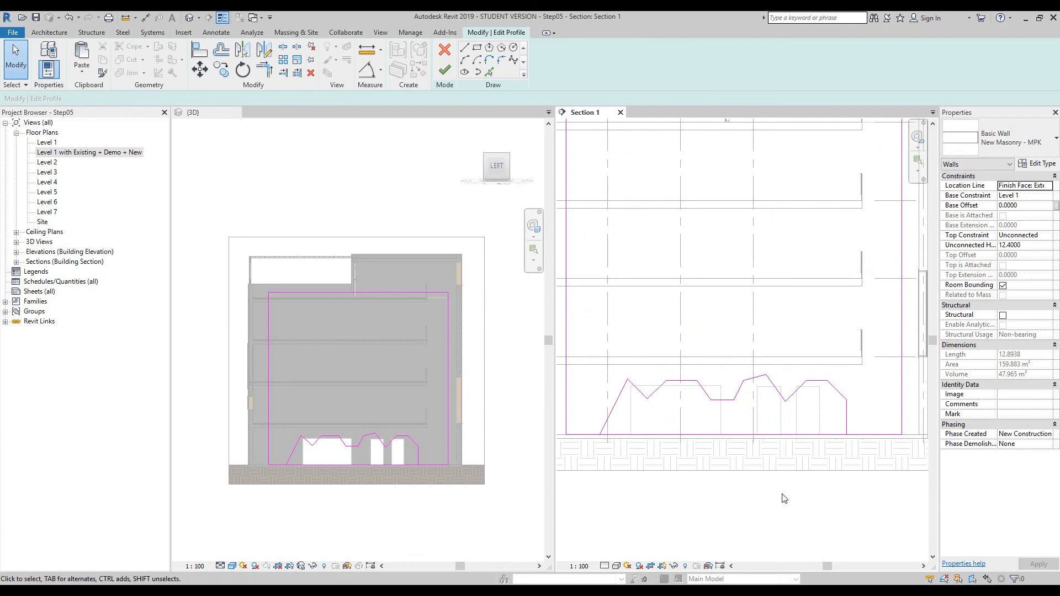
Step: Delete the base segment between the two split points and finish the wall profile
left_click(733, 436)
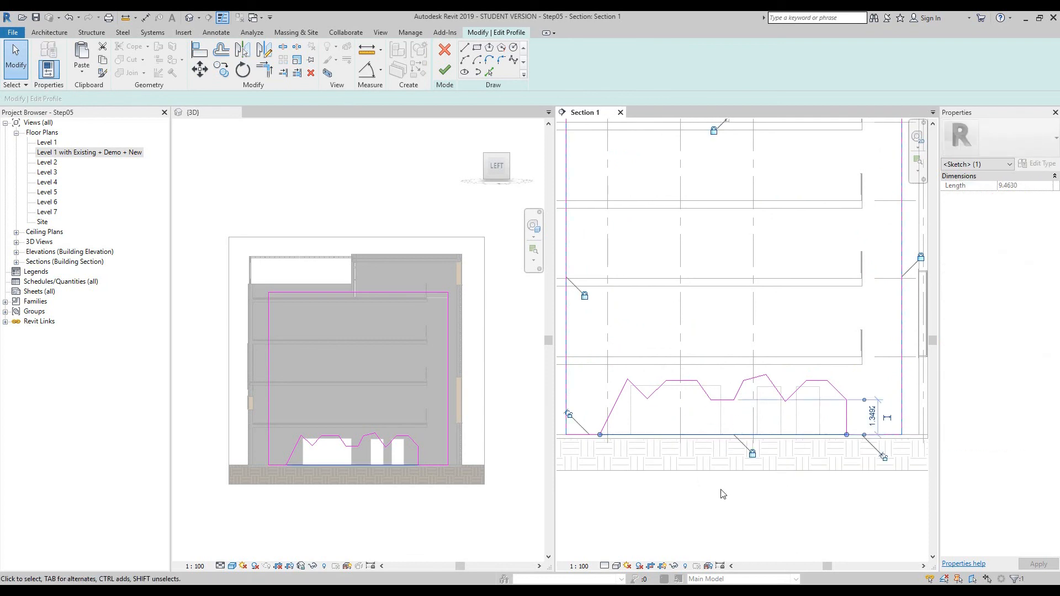
key("Delete")
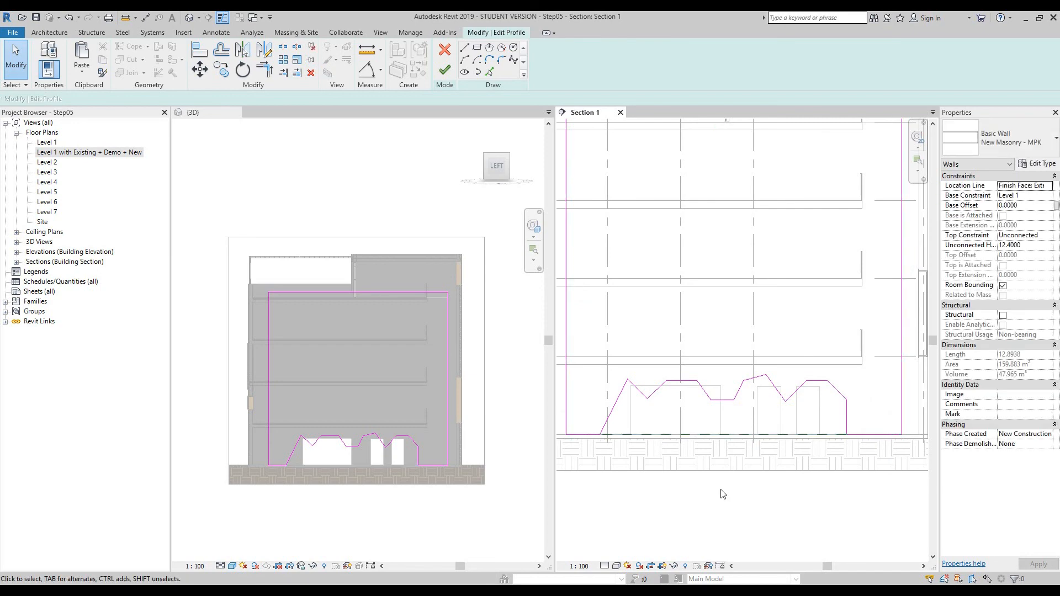
scroll(723, 494, "down", 1)
left_click(445, 70)
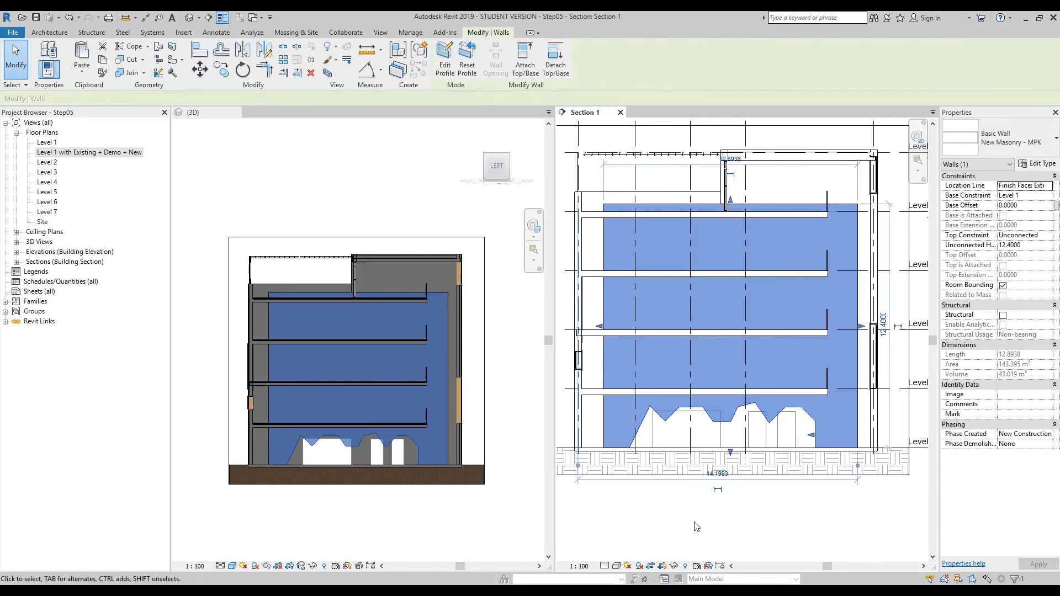
Step: Orbit and zoom the 3D view to examine the jagged cut-out in the new wall against the openings behind it
left_click(533, 227)
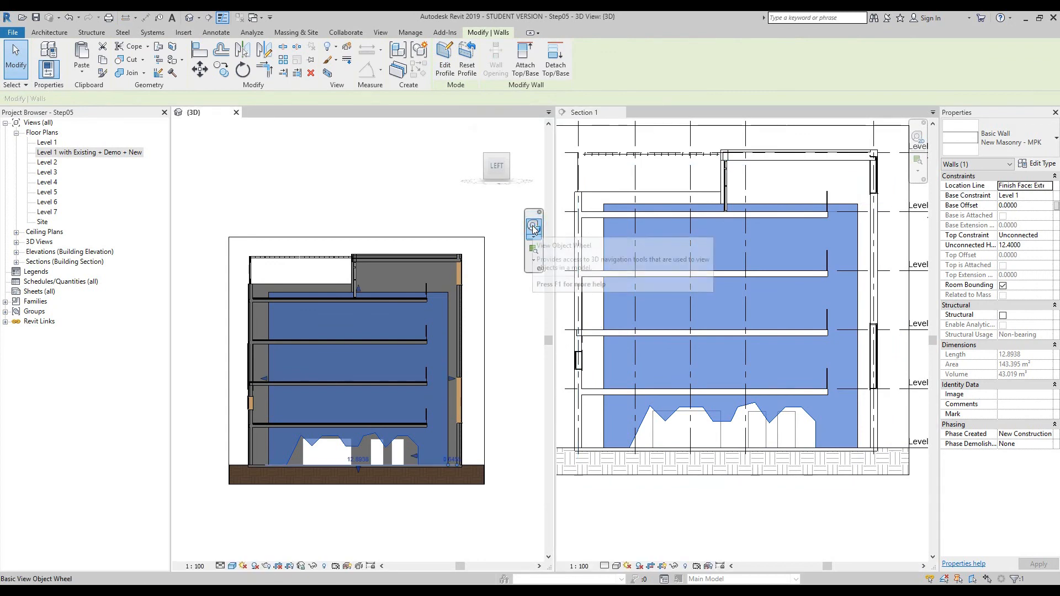
left_click_drag(499, 276, 442, 318)
scroll(326, 446, "up", 2)
scroll(326, 446, "up", 3)
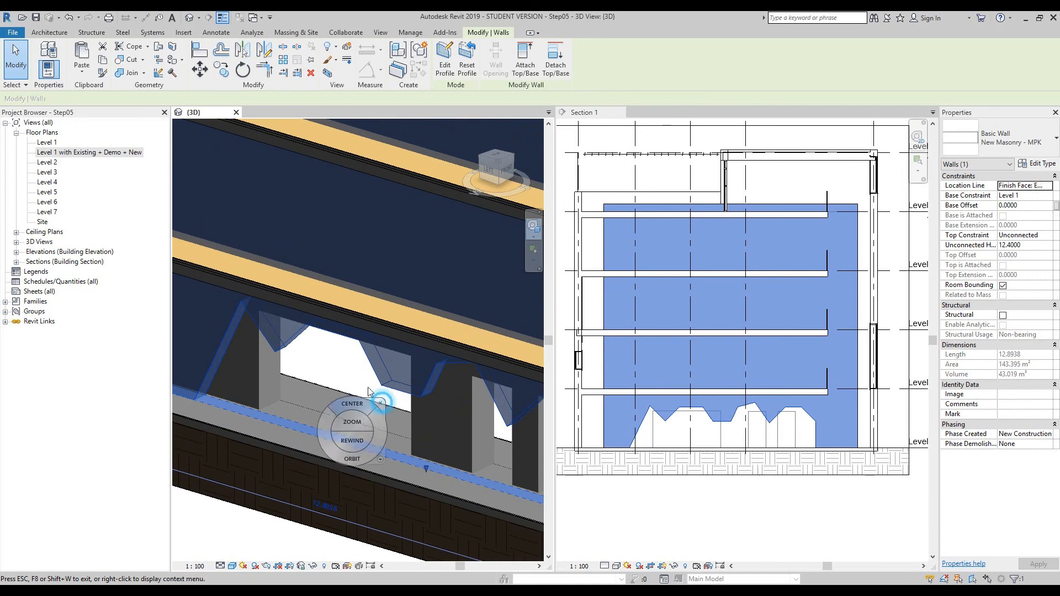
left_click(380, 371)
left_click(333, 358)
scroll(348, 374, "down", 1)
left_click(326, 493)
scroll(326, 494, "down", 5)
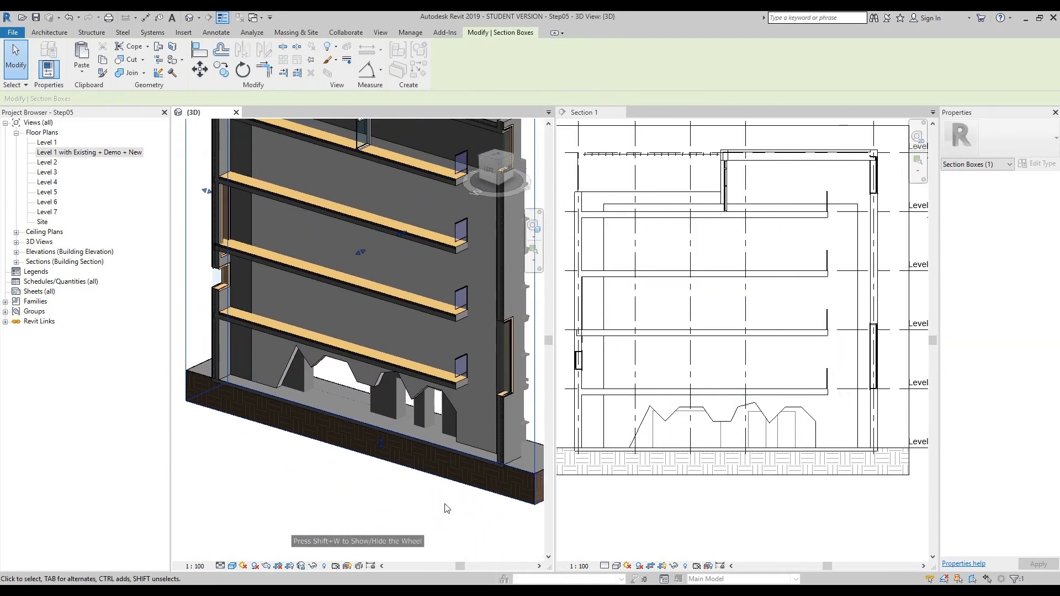
Step: Review the whole sectioned building in the 3D view alongside the reshaped wall in Section 1
left_click(624, 390)
scroll(618, 376, "down", 2)
scroll(464, 298, "down", 3)
left_click(433, 372)
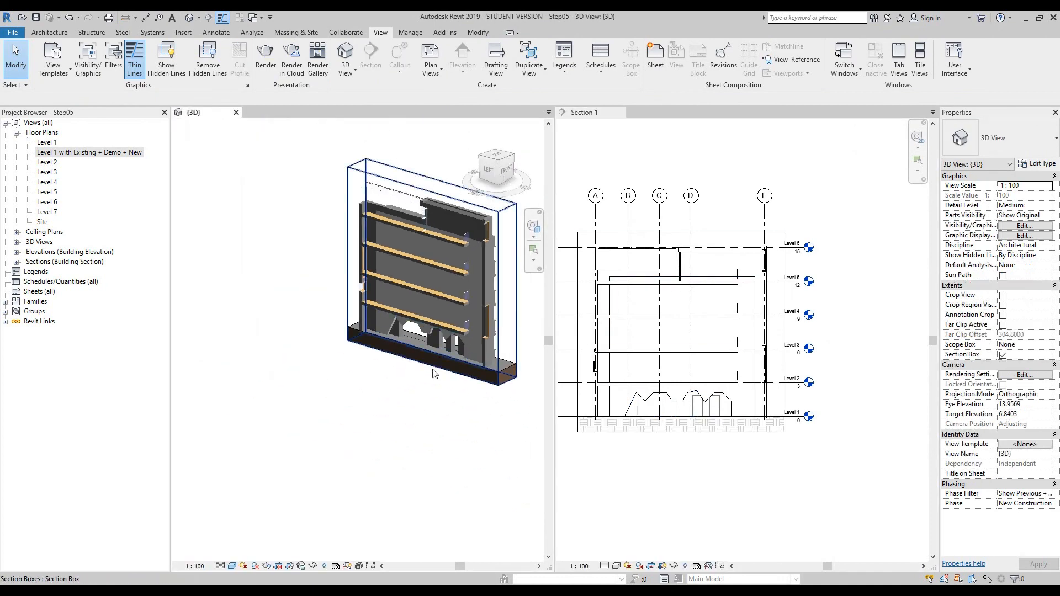
scroll(437, 311, "up", 3)
middle_click_drag(440, 306, 437, 362)
left_click(748, 489)
scroll(750, 492, "down", 2)
middle_click_drag(757, 504, 765, 530)
scroll(715, 423, "up", 4)
Step: Close Section 1 and the 3D view, closing the Step05 project without saving its changes
left_click(620, 112)
left_click(236, 113)
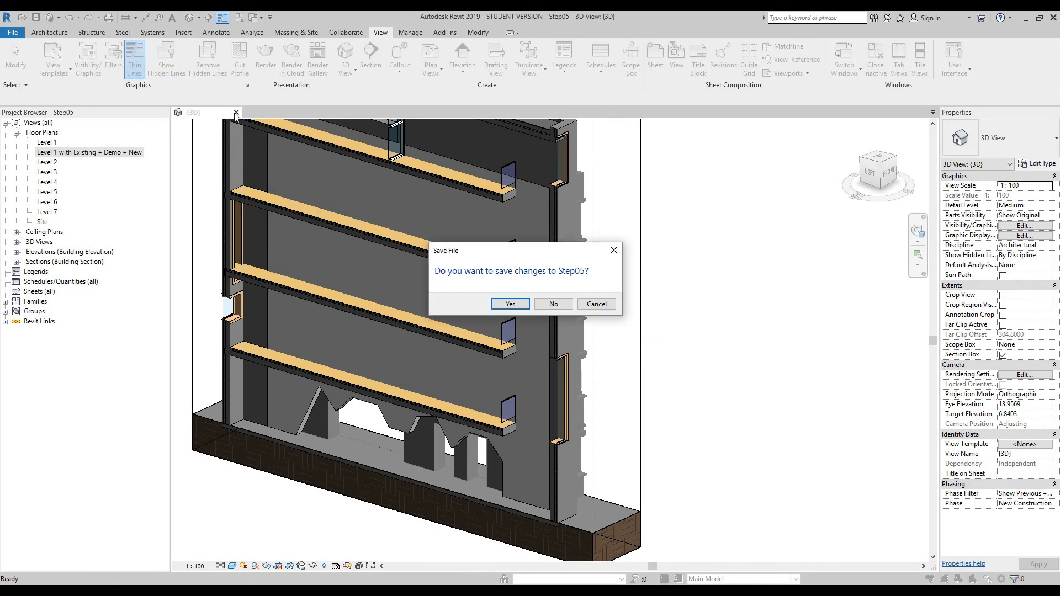
left_click(554, 305)
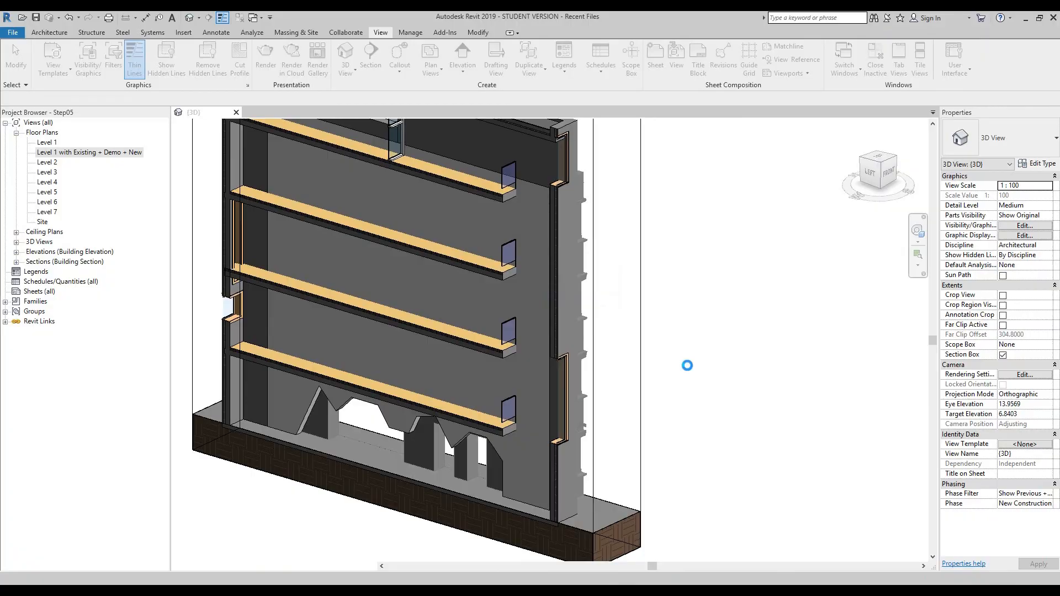